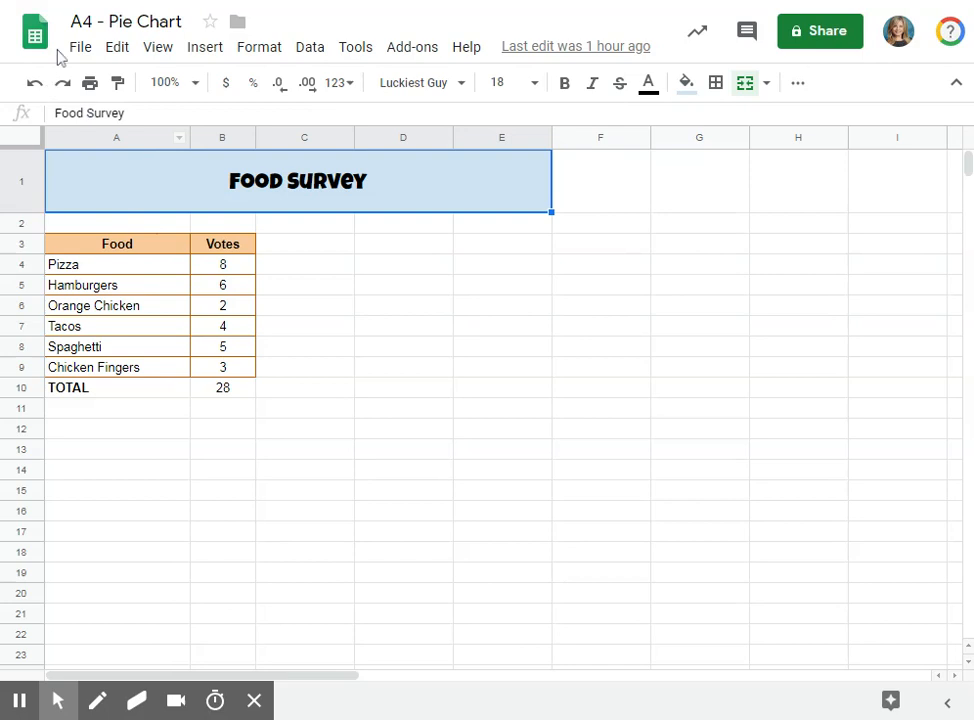
Rename the spreadsheet as "A4 A5 - Pie Chart".
click(87, 22)
drag(80, 22, 92, 22)
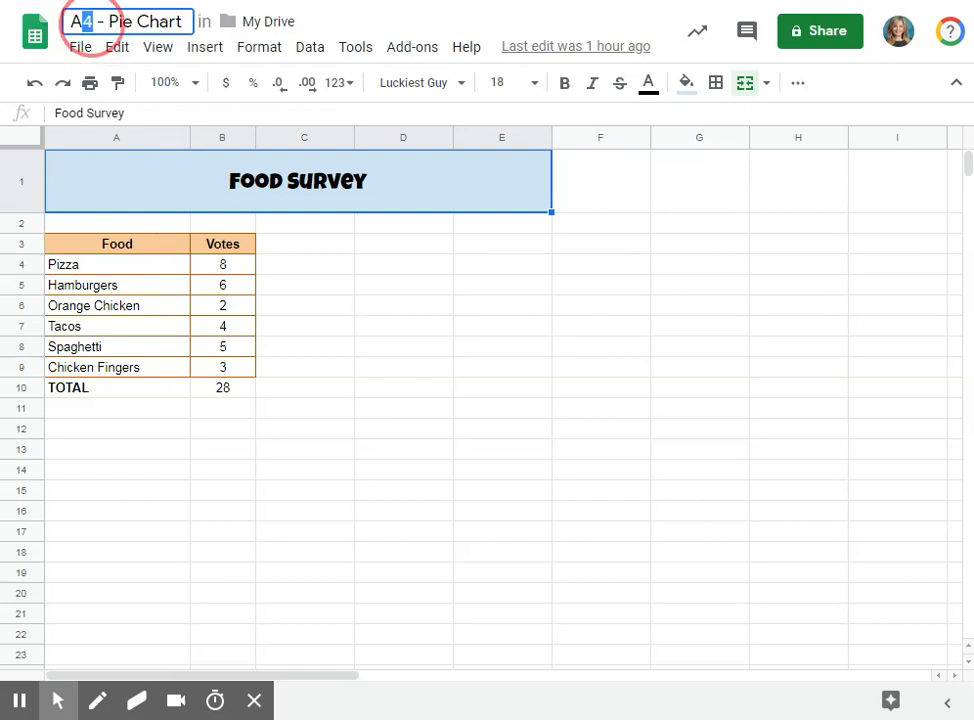
key(BackSpace)
text(4)
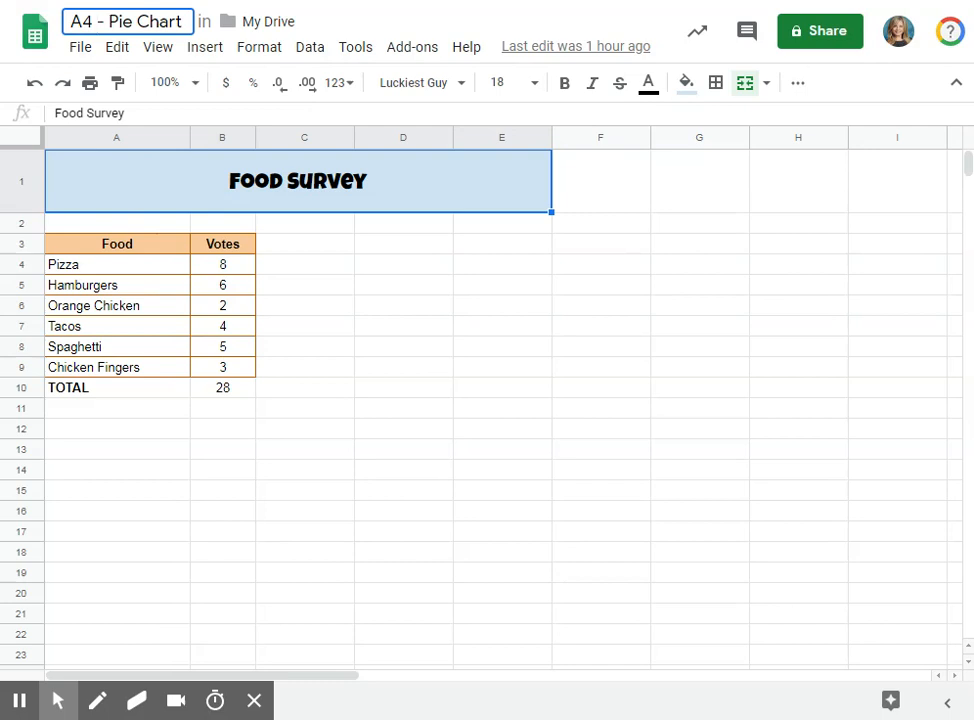
text( A5)
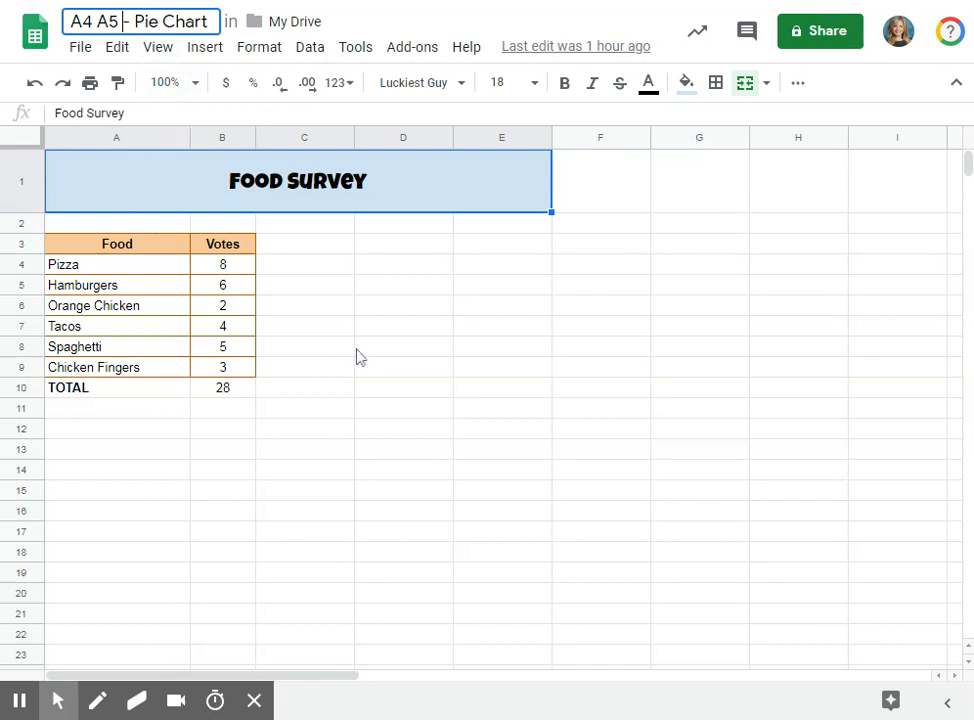
drag(134, 22, 208, 22)
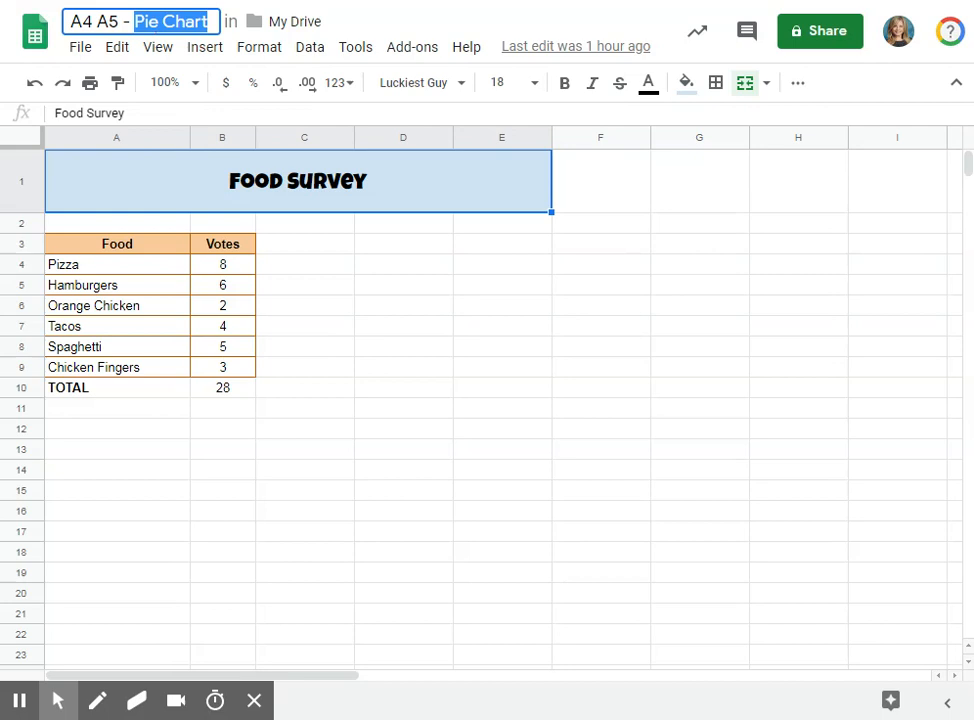
drag(70, 21, 118, 21)
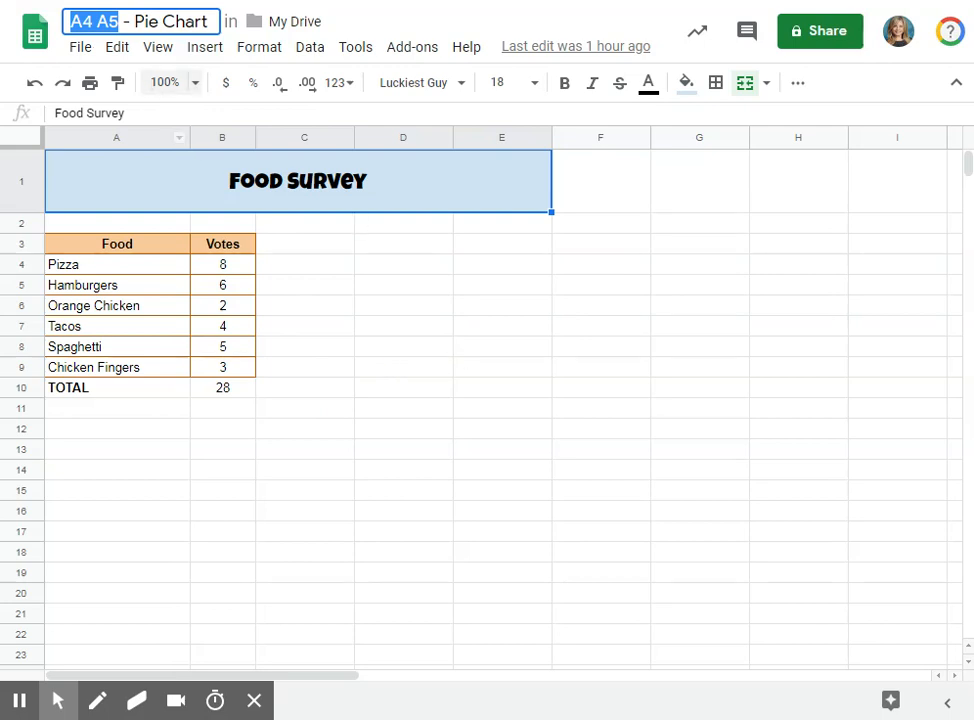
click(217, 56)
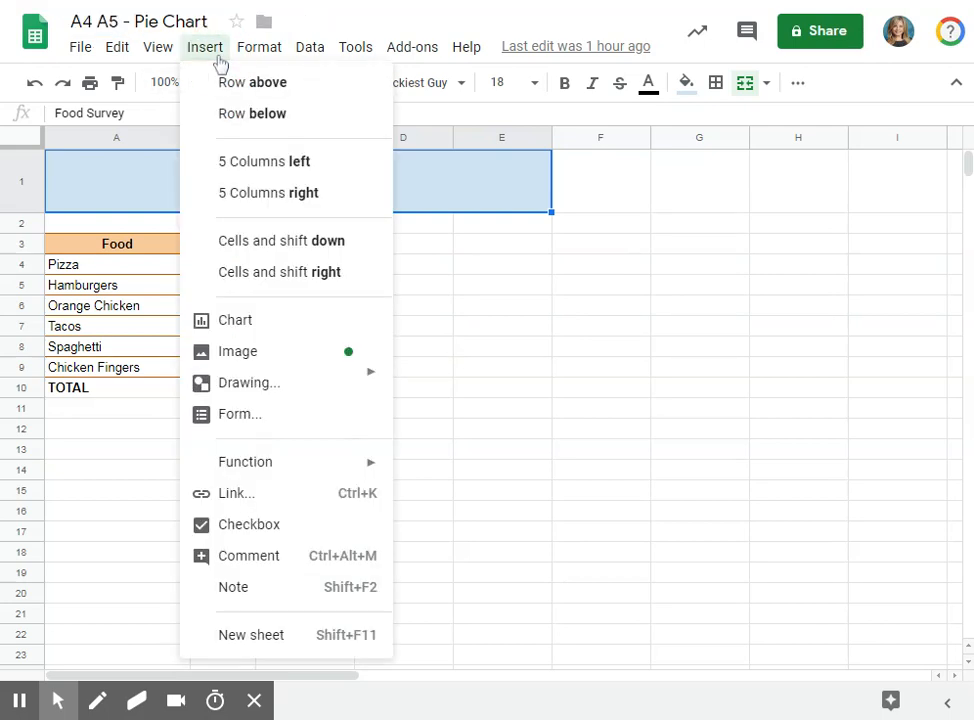
click(234, 328)
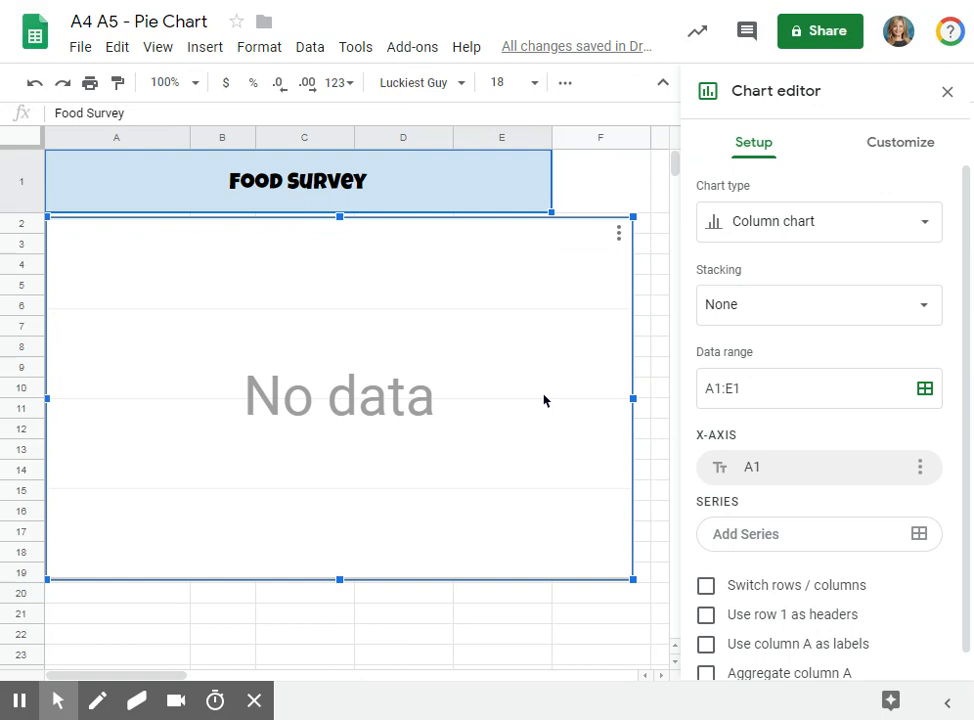
click(34, 84)
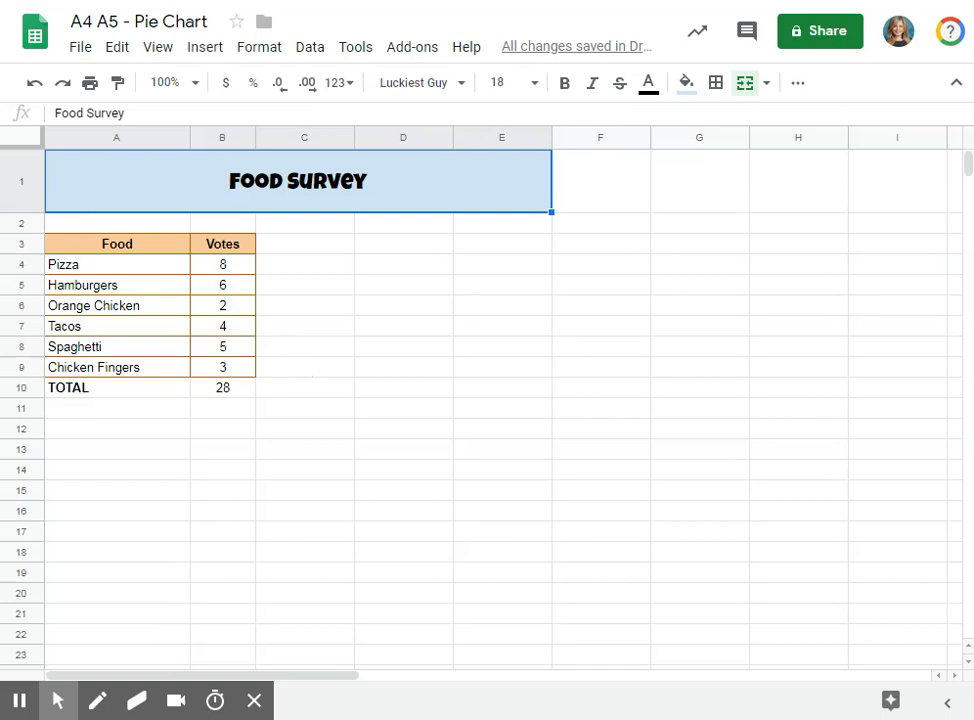
Try selecting the survey data with the Food and Votes header row, A3:B9, and without it, A4:B9.
click(78, 247)
drag(163, 281, 231, 372)
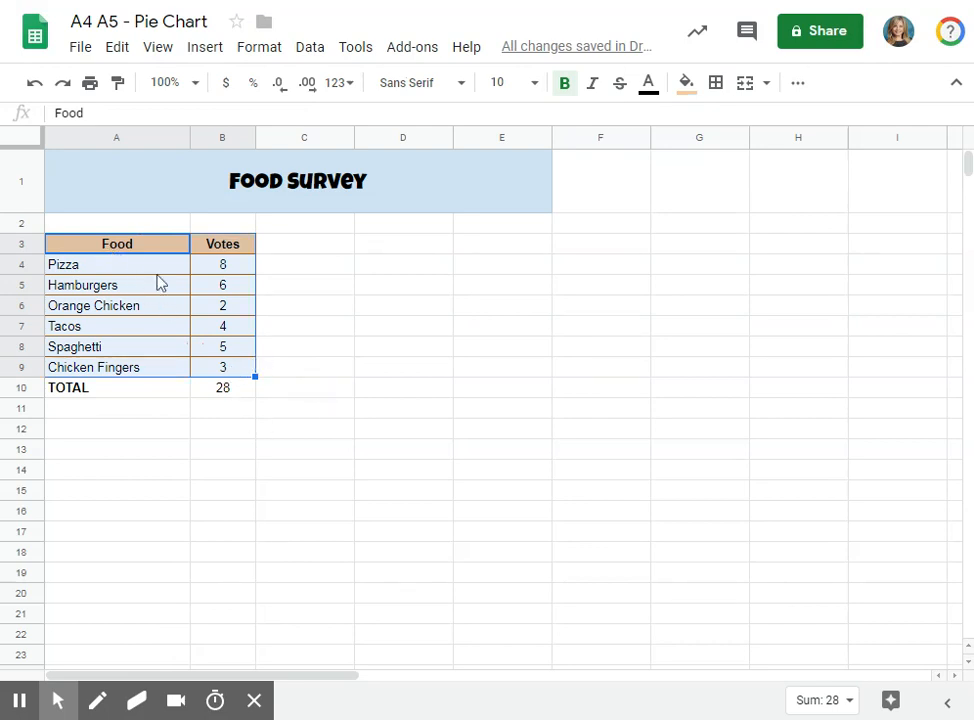
click(412, 390)
drag(143, 250, 231, 369)
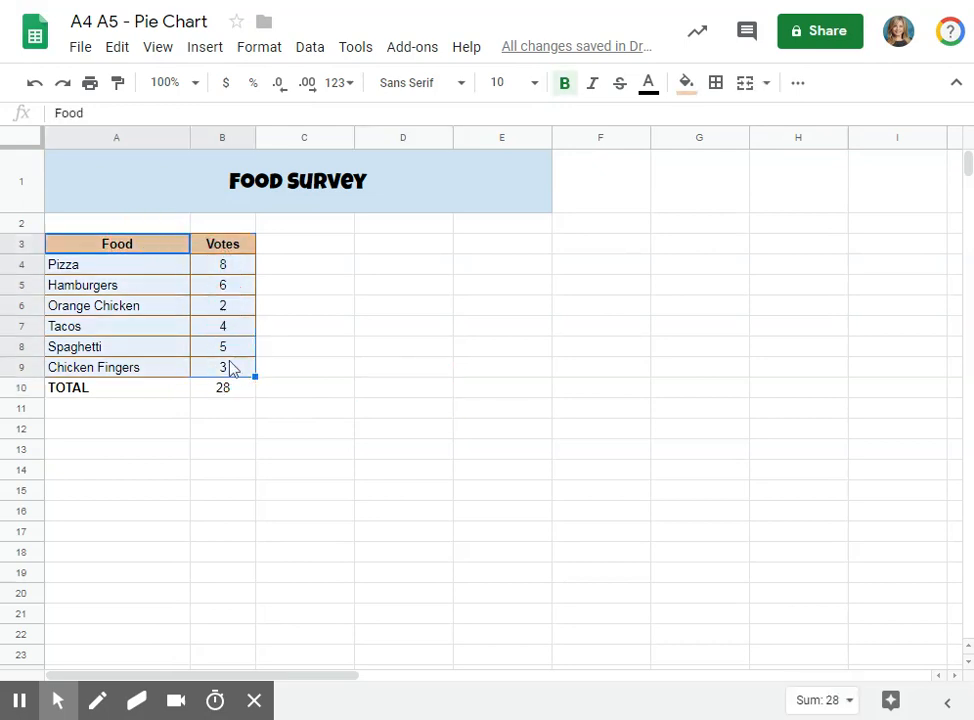
click(328, 413)
click(112, 250)
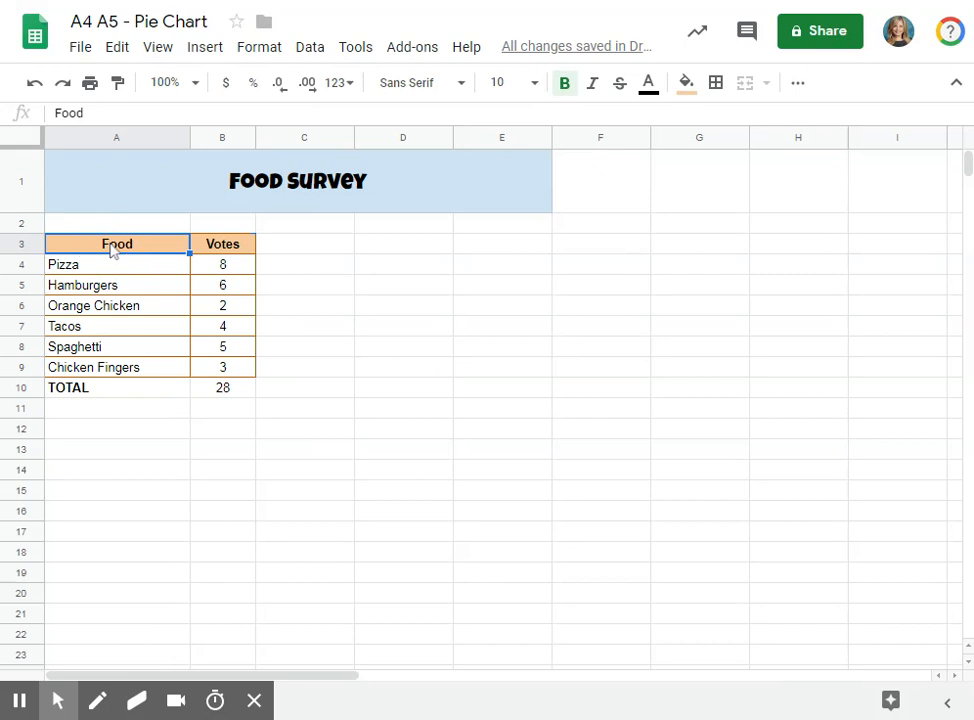
shift+click(237, 372)
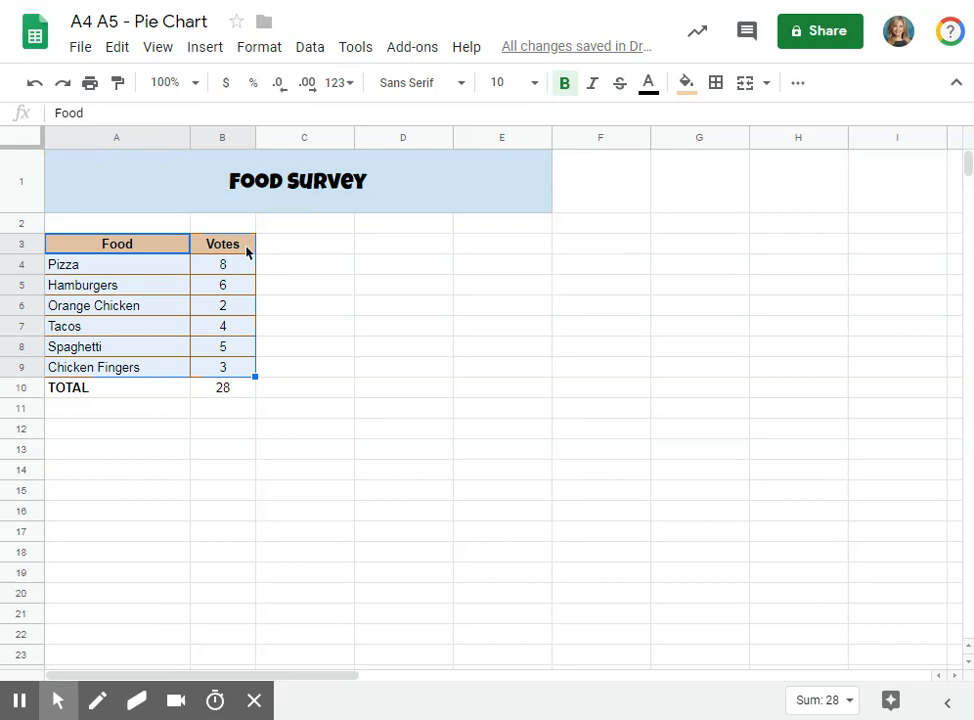
click(320, 285)
drag(163, 272, 235, 370)
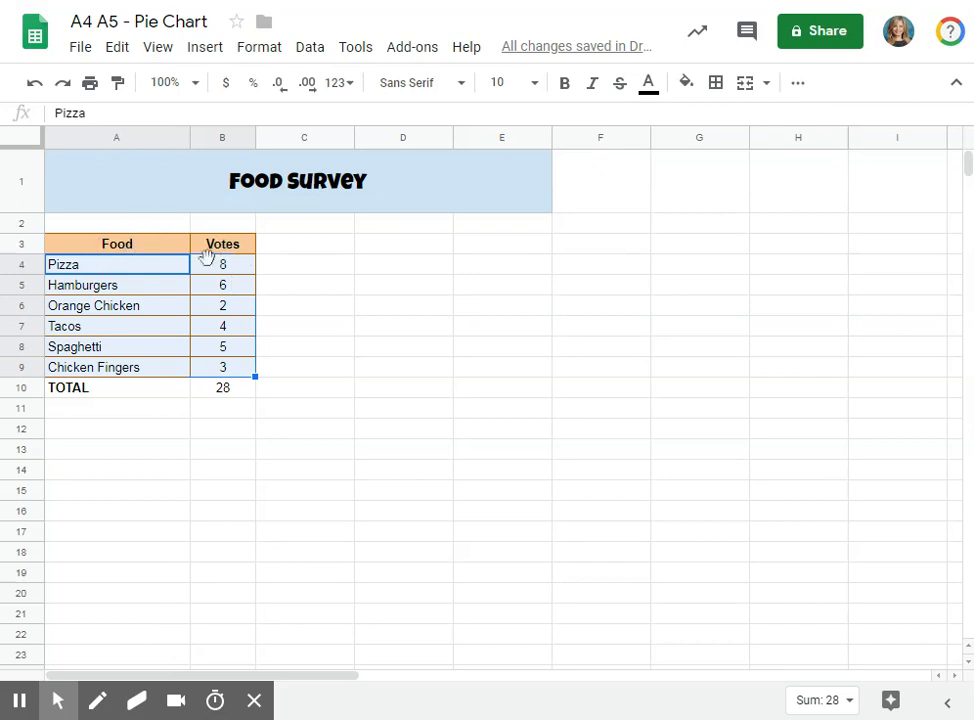
click(380, 412)
Insert a chart based on the Food and Votes data in A3:B9, leaving out the TOTAL row.
click(150, 245)
drag(150, 245, 217, 368)
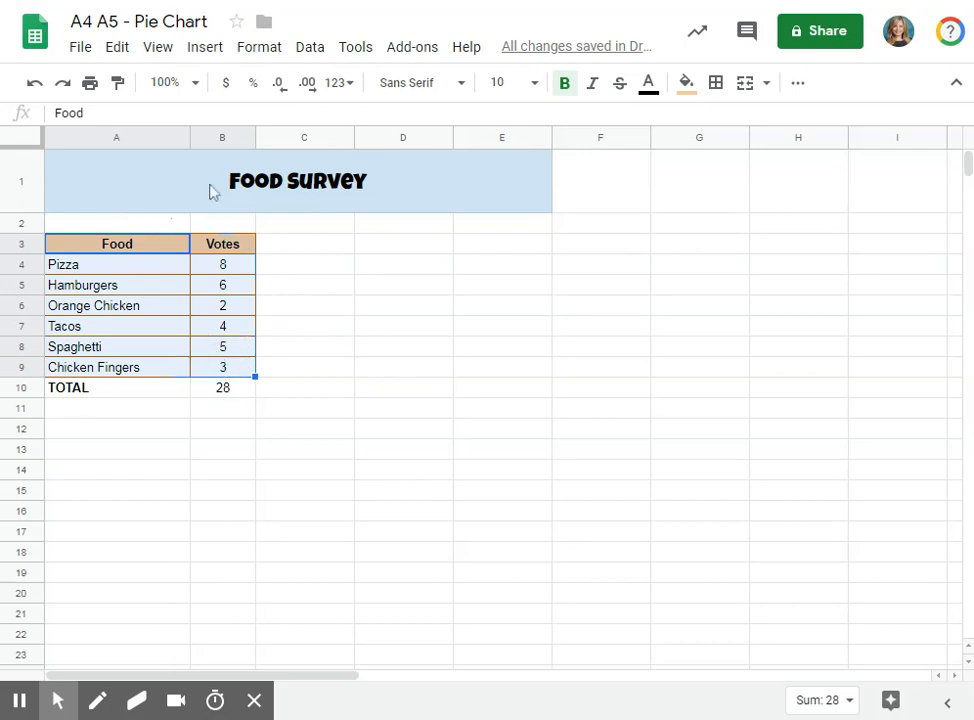
click(202, 49)
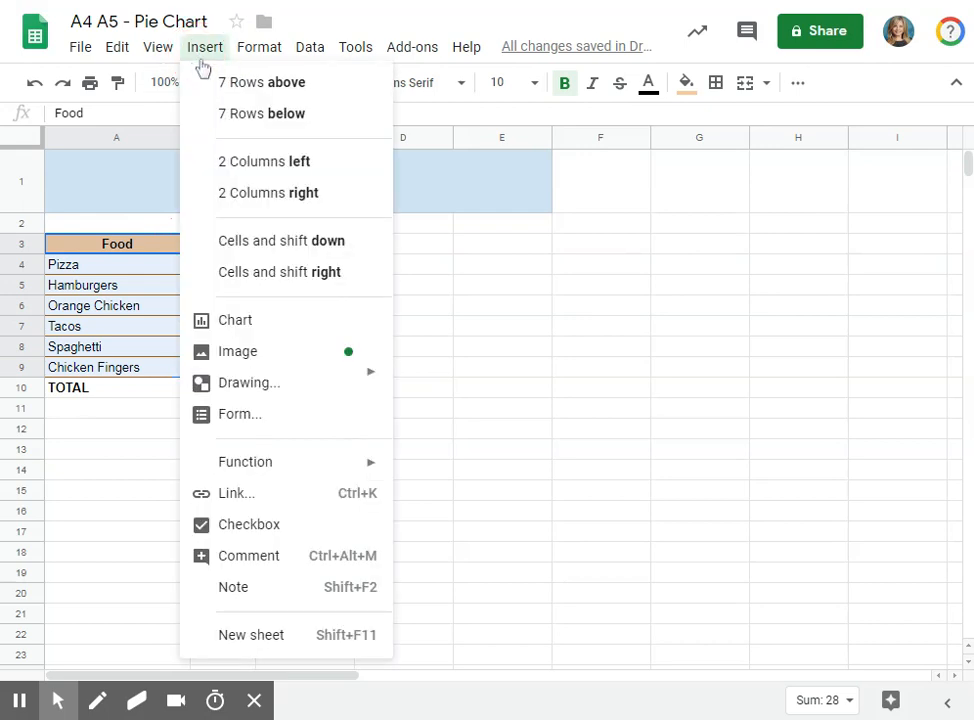
click(215, 321)
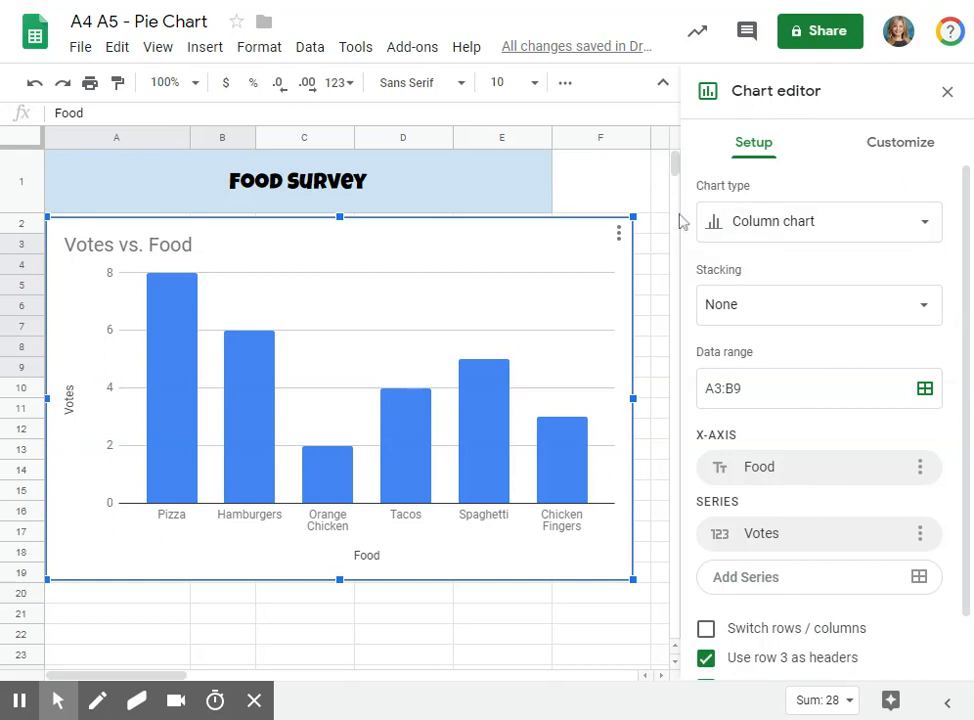
Change the chart type from column to the suggested pie chart of the votes.
click(929, 228)
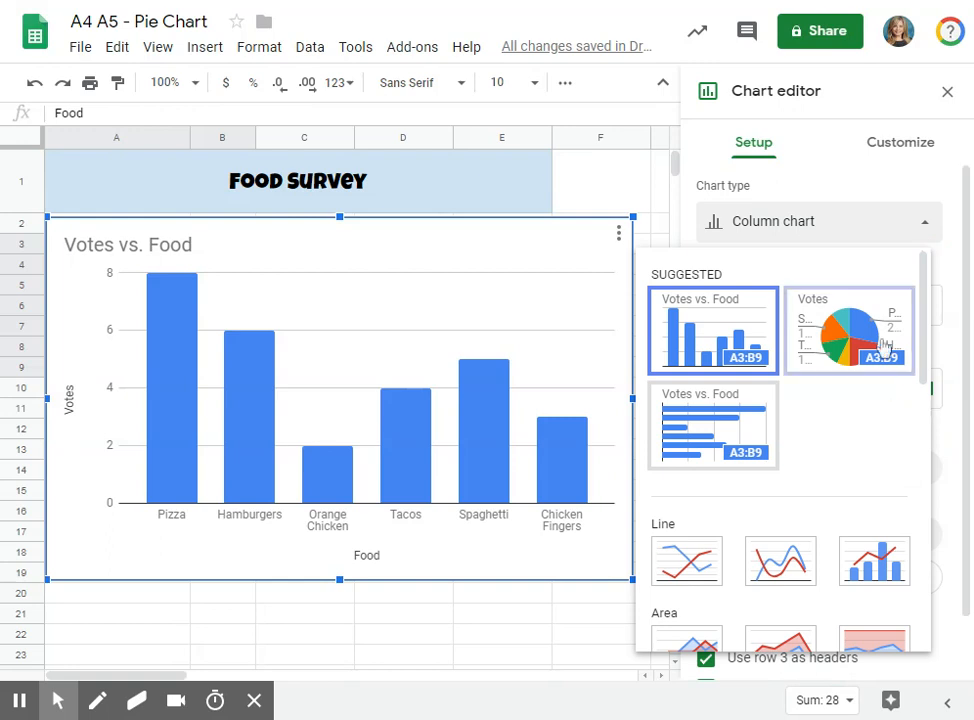
drag(928, 318, 942, 620)
click(928, 320)
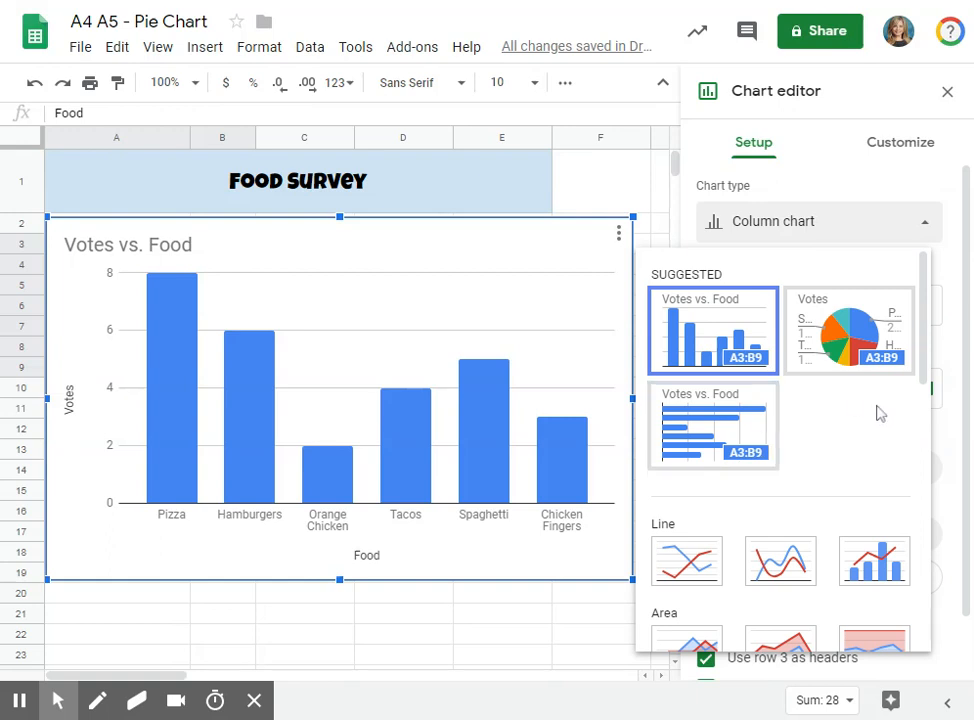
drag(924, 304, 932, 511)
click(924, 305)
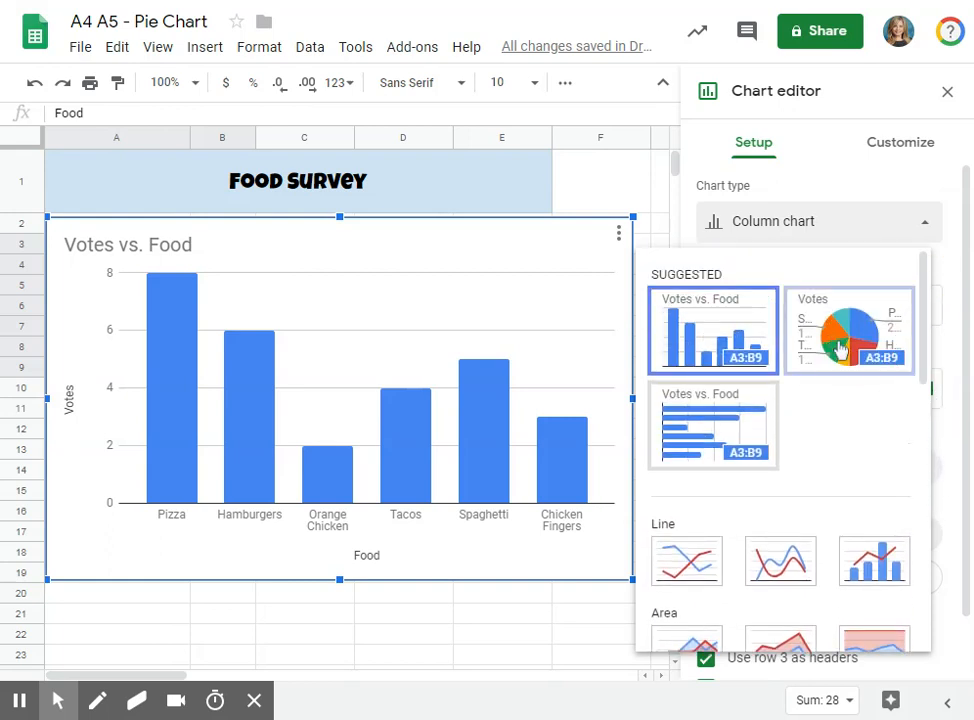
click(837, 344)
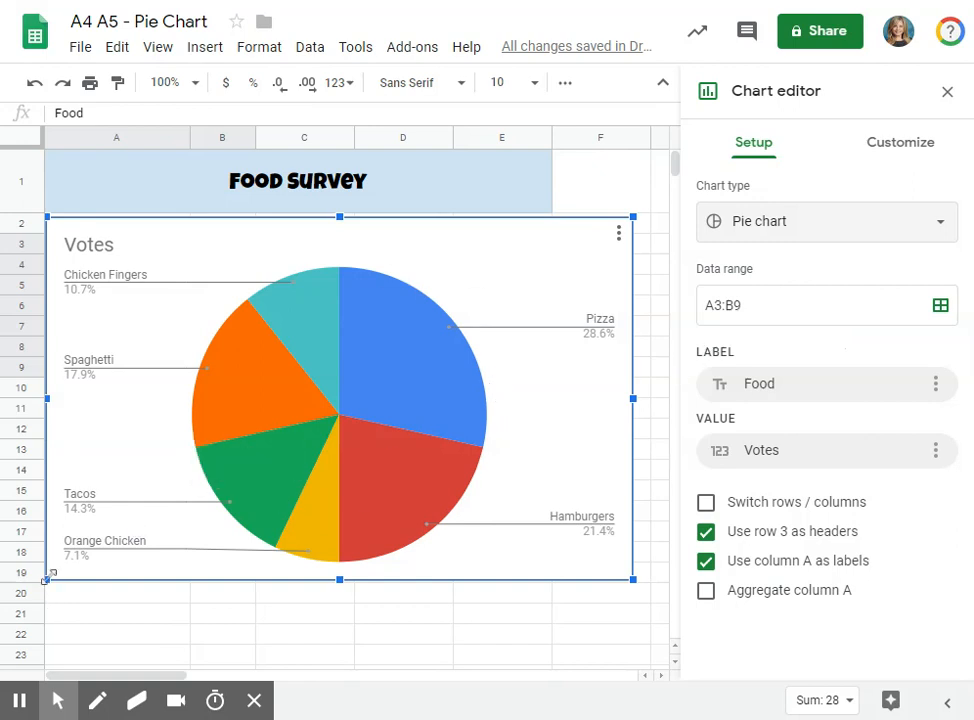
Resize the pie chart and position it below the survey table, spanning about rows 11 to 27 and columns A to F.
drag(630, 220, 378, 370)
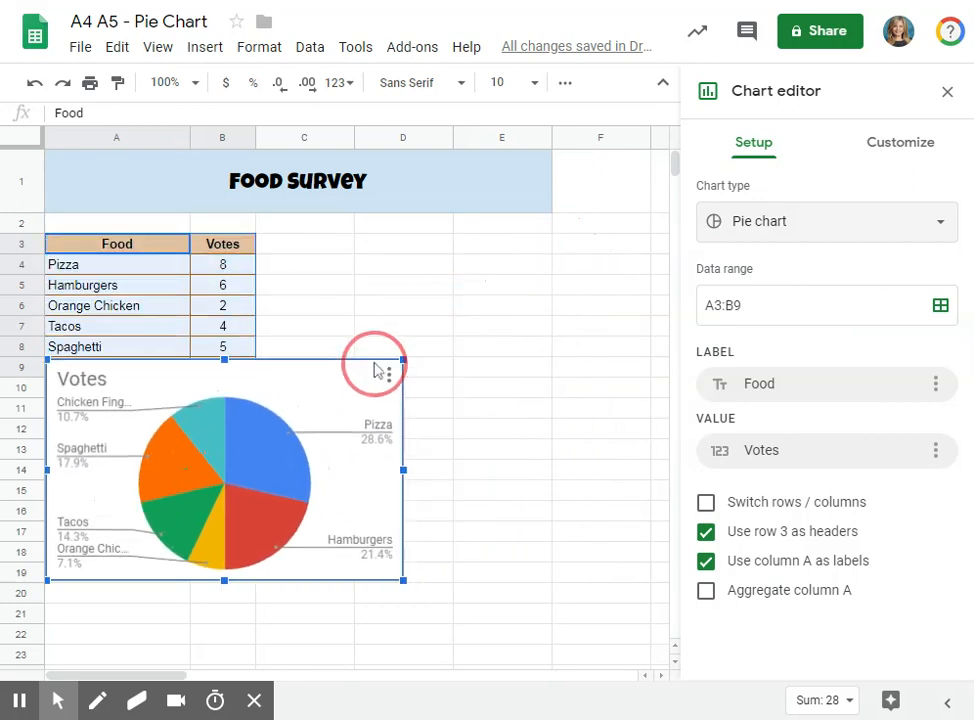
drag(266, 486, 493, 362)
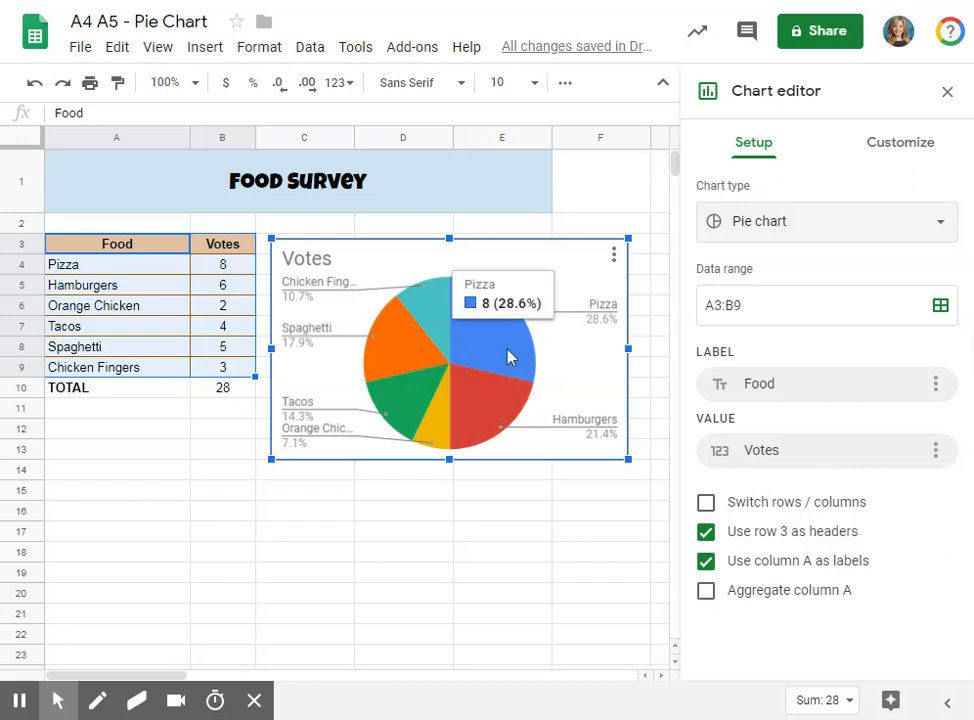
click(487, 365)
drag(487, 365, 261, 532)
scroll(474, 509, down, 2)
drag(406, 511, 561, 635)
drag(380, 515, 407, 491)
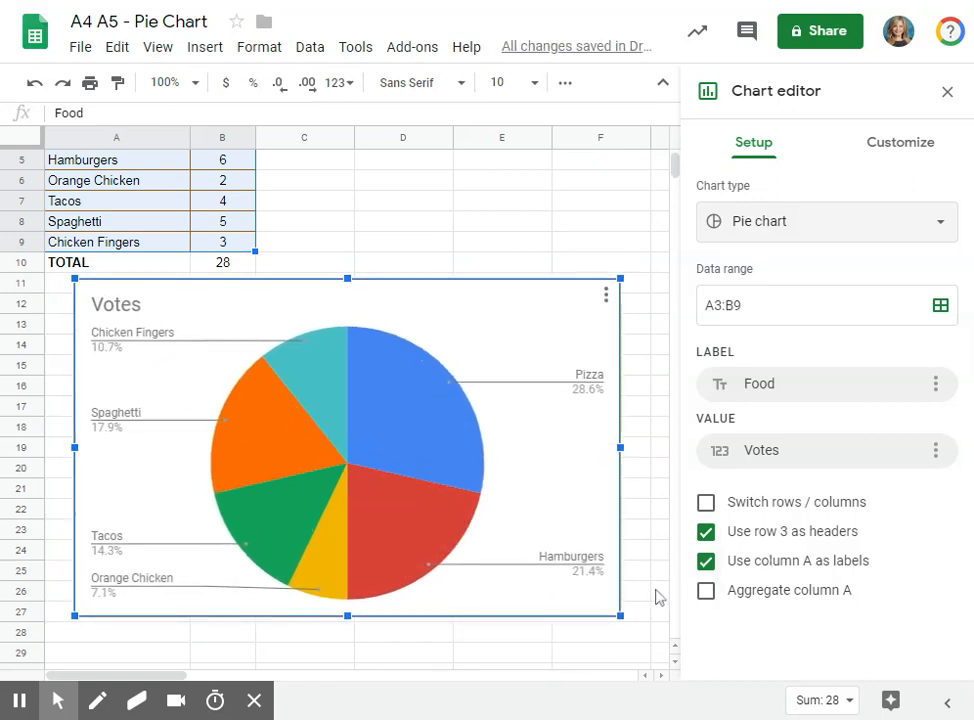
Check the pie chart's data range A3:B9 against the first and last cells of the survey table.
scroll(659, 596, up, 2)
scroll(659, 596, down, 3)
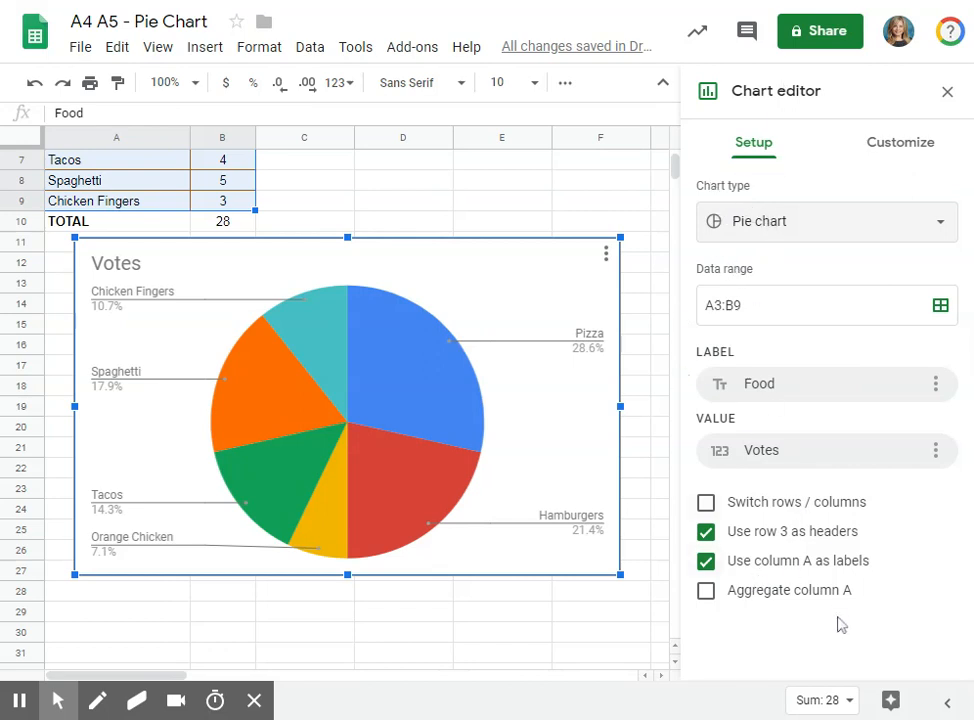
drag(700, 304, 746, 306)
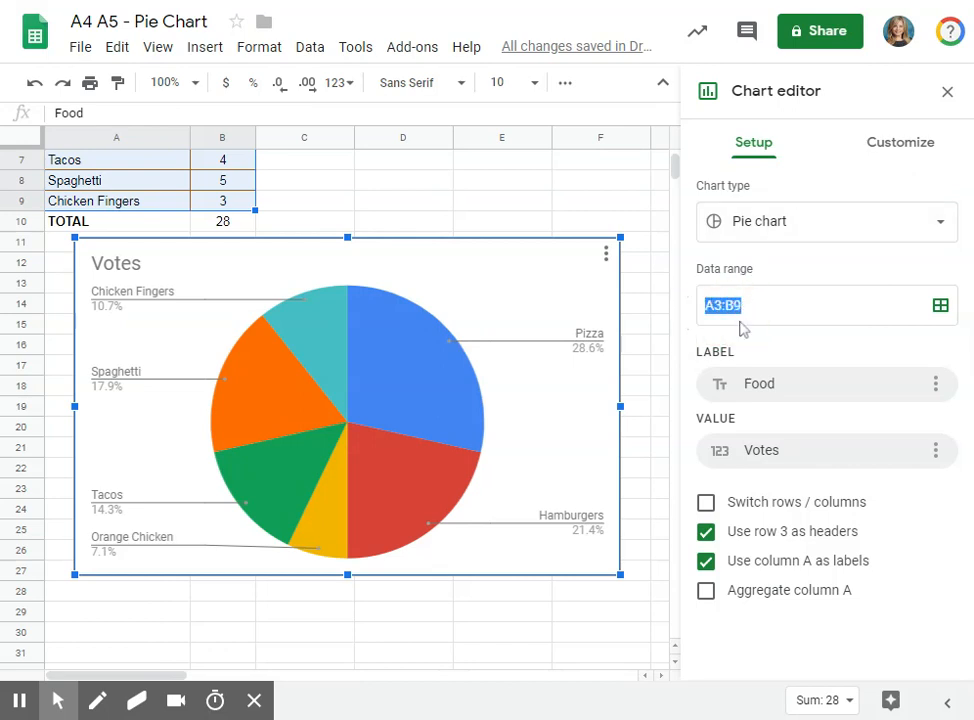
scroll(646, 296, up, 2)
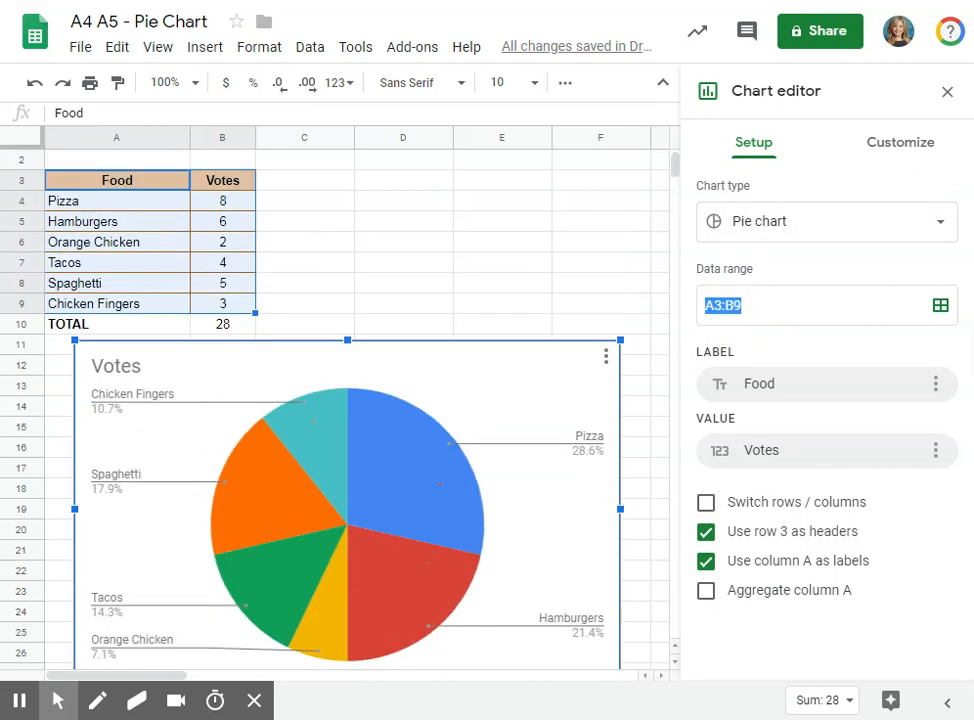
click(757, 306)
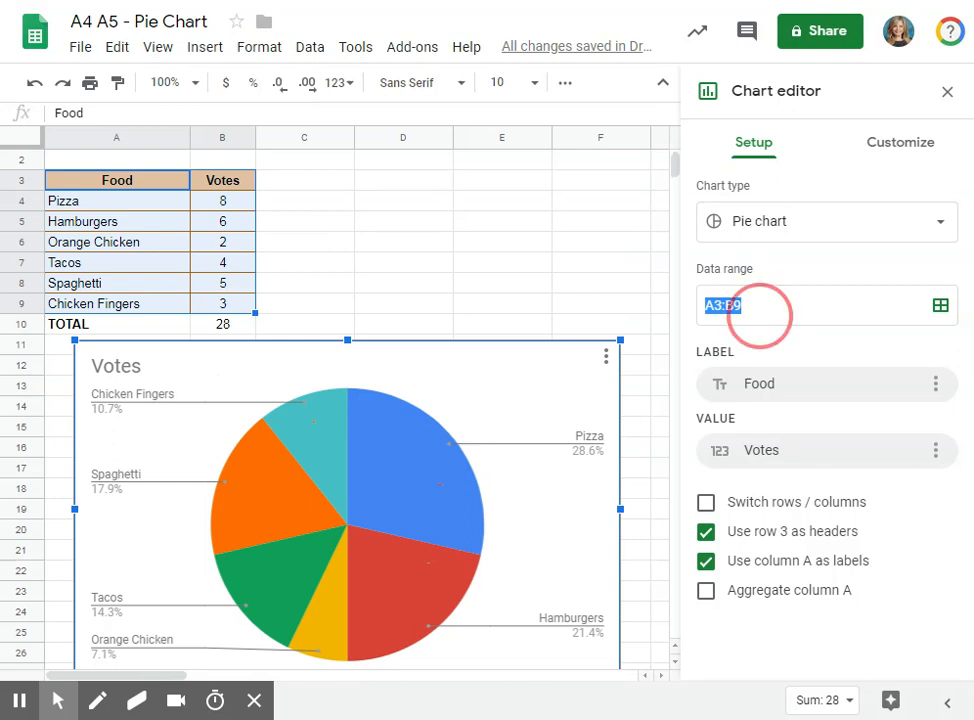
click(153, 187)
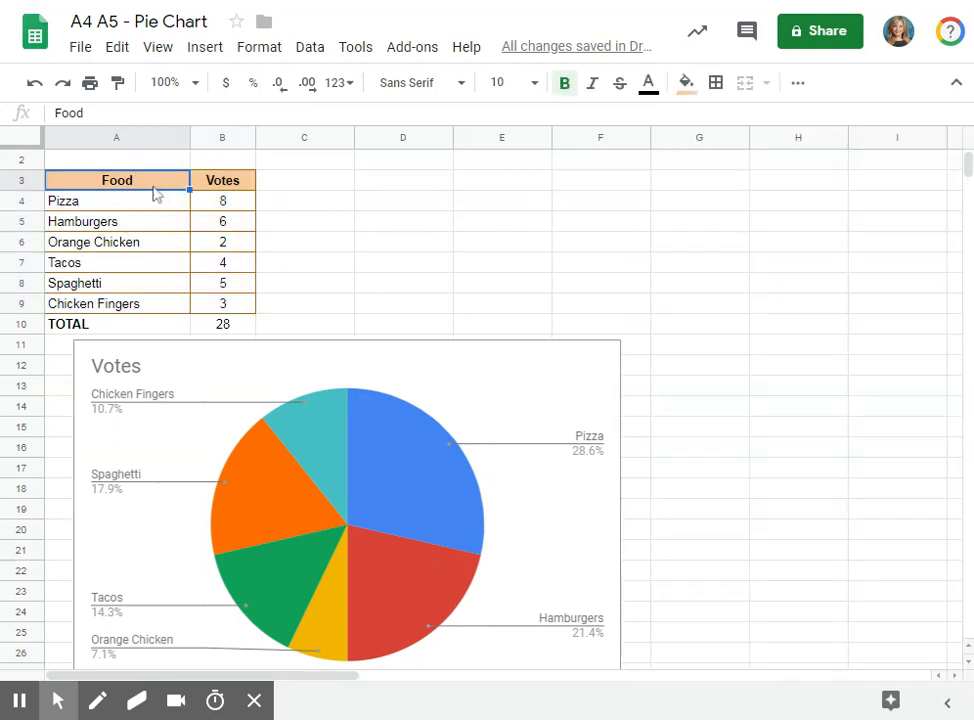
click(225, 305)
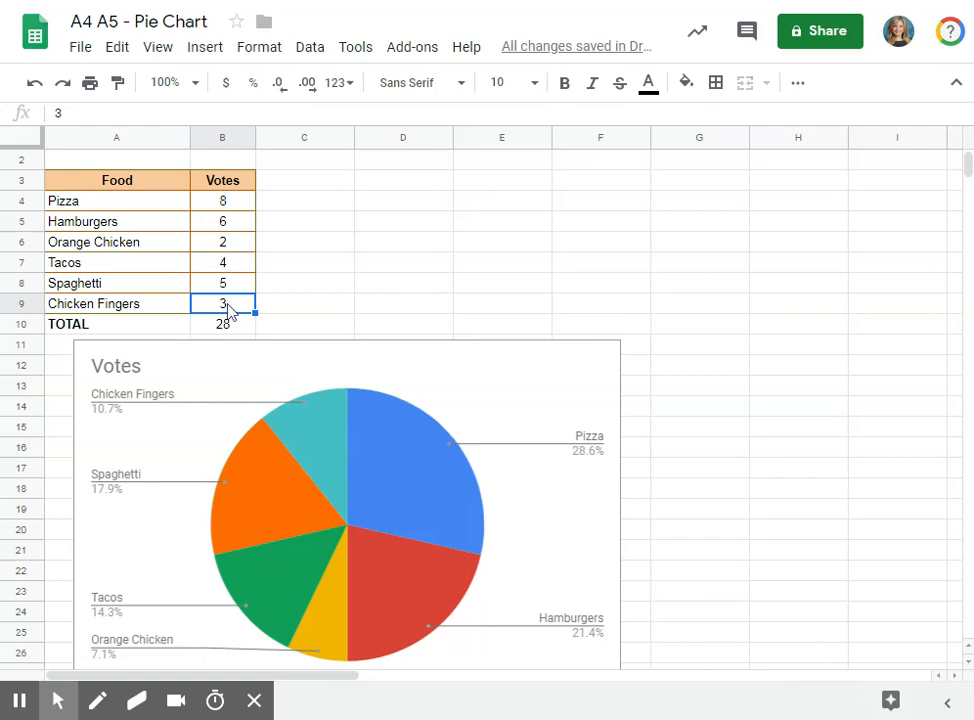
drag(111, 181, 232, 316)
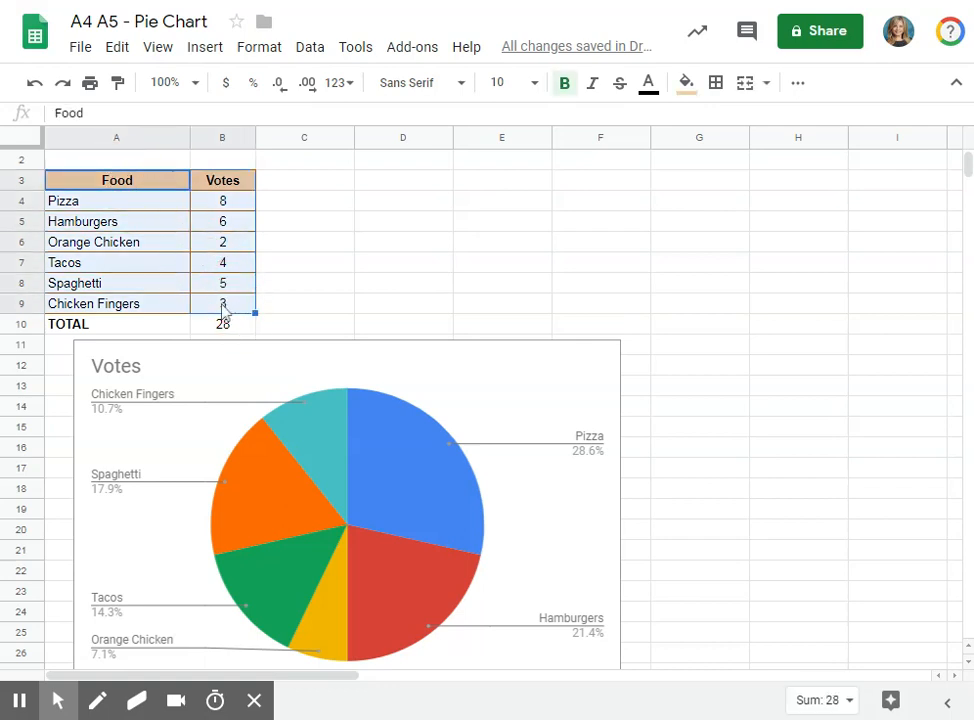
click(137, 190)
click(232, 306)
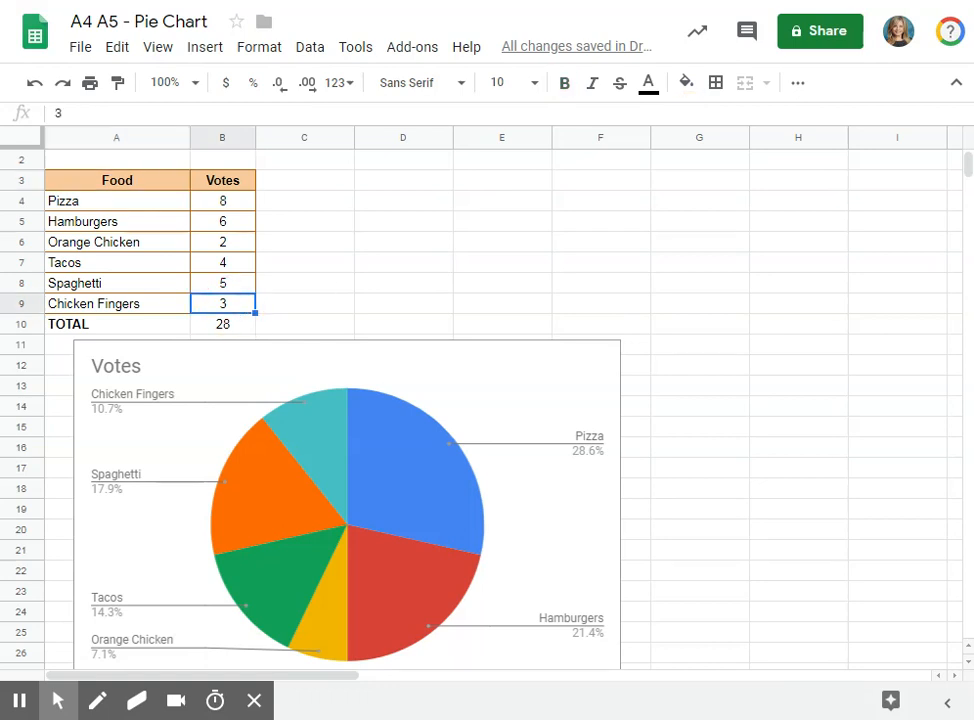
Reopen the chart editor for the pie chart to review its setup, and close it again.
click(447, 401)
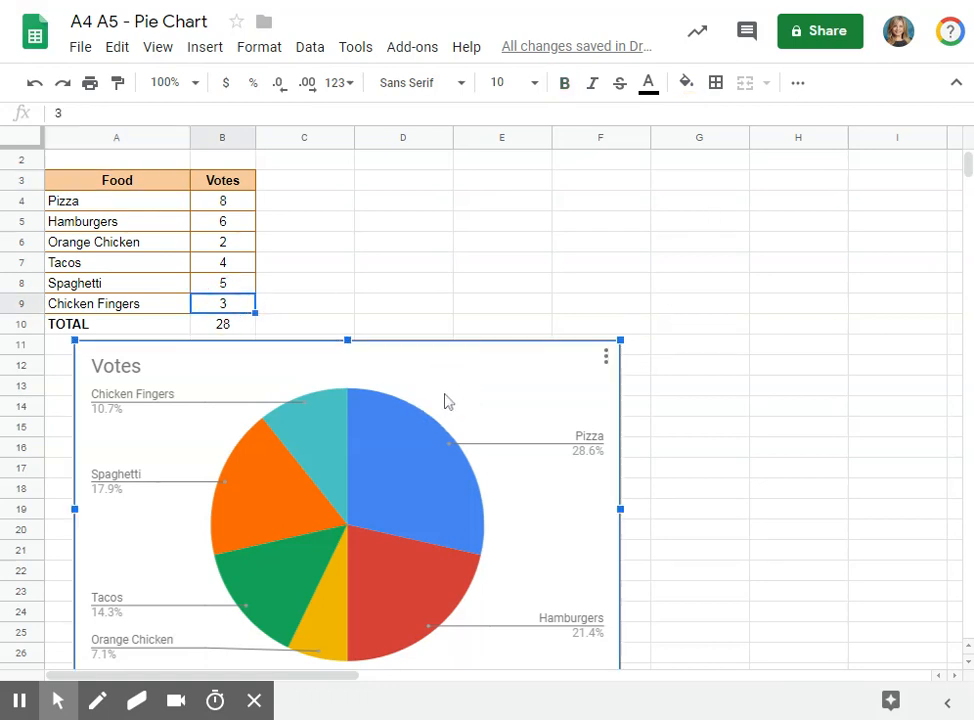
double_click(447, 401)
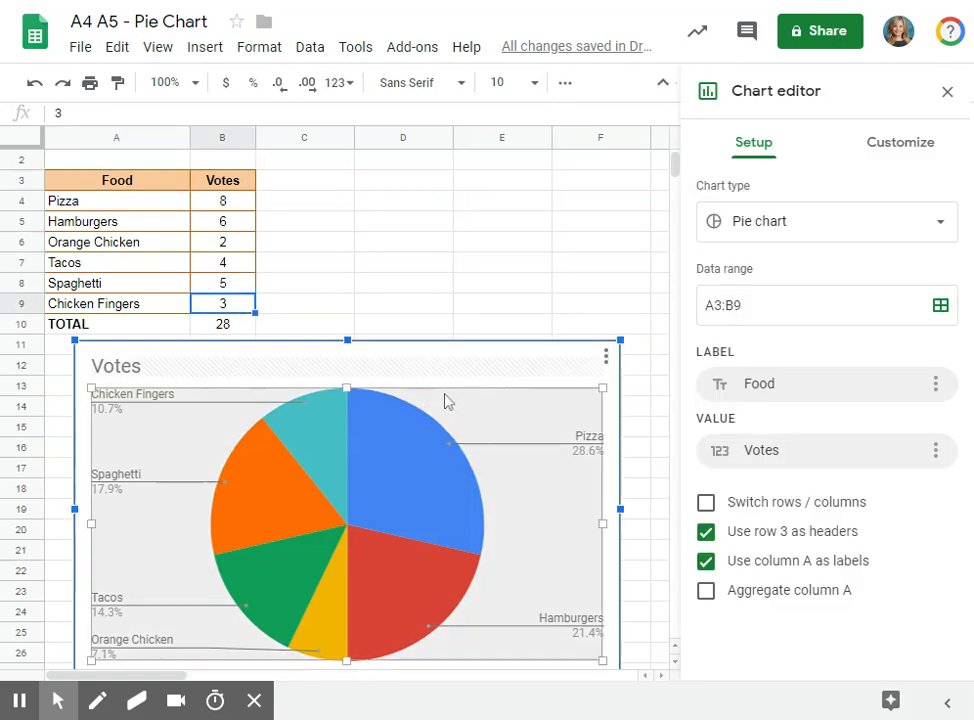
click(487, 358)
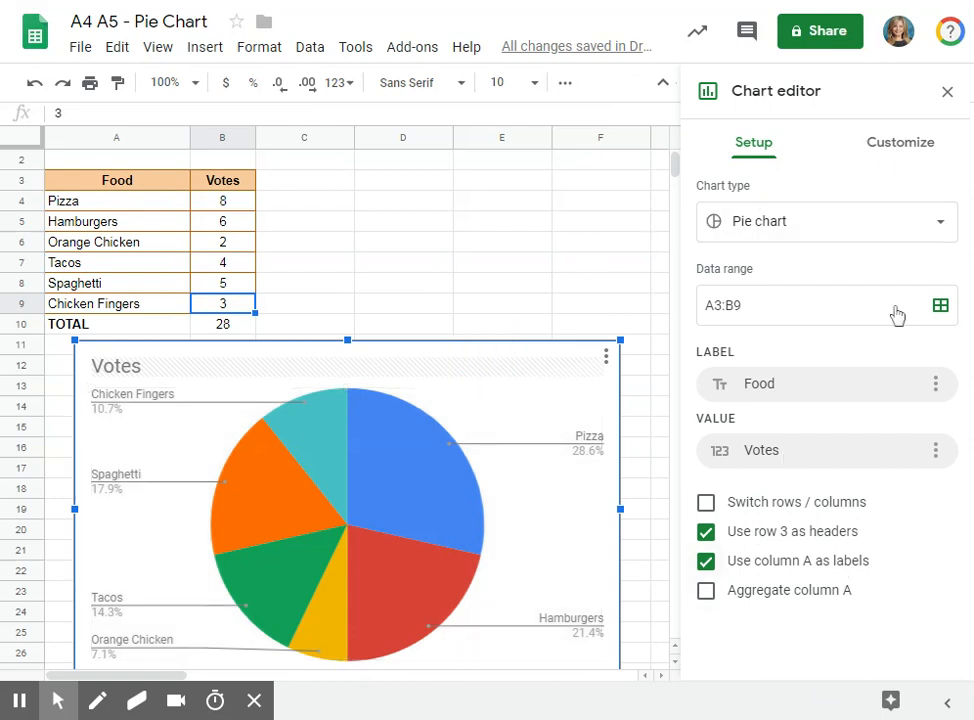
click(561, 275)
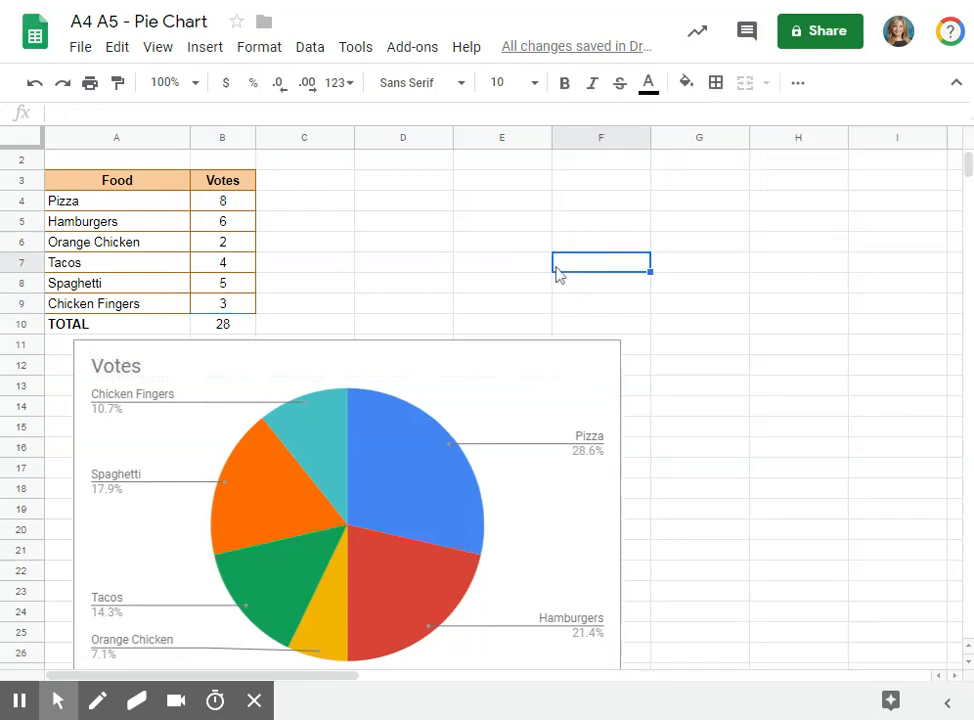
Reopen the pie chart's editor, check its setup, and set the chart style font to Wide.
double_click(381, 383)
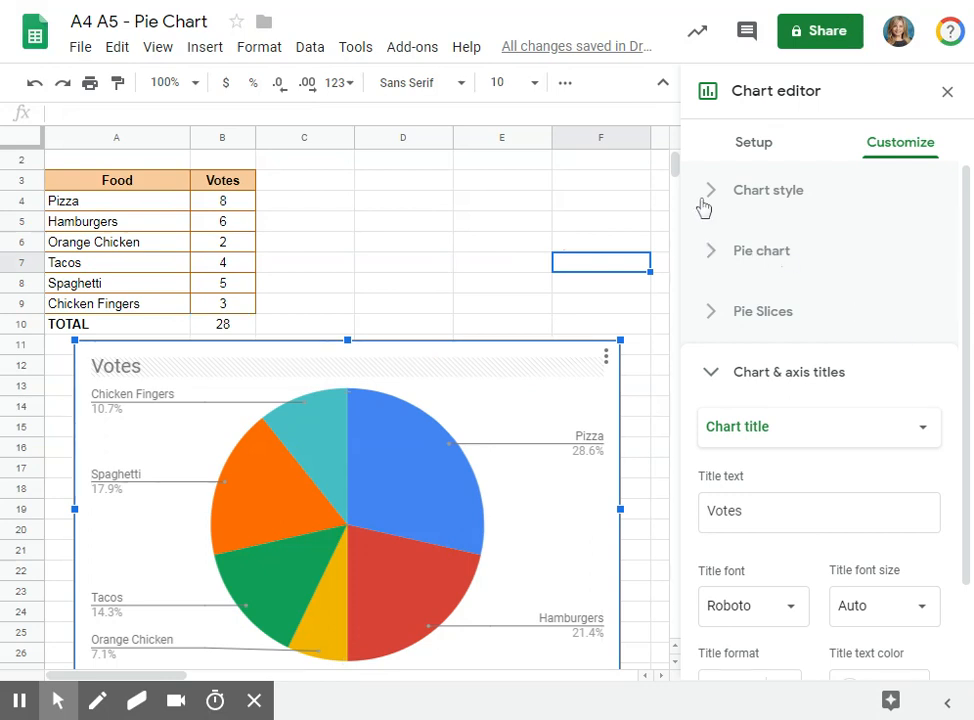
click(705, 192)
click(709, 191)
click(768, 148)
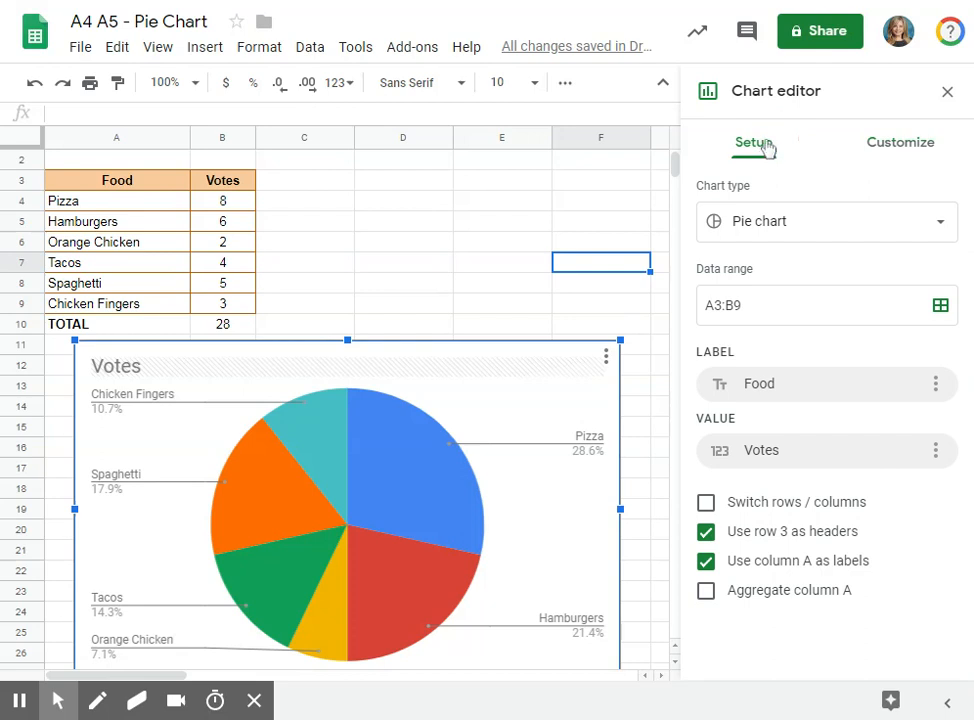
click(758, 391)
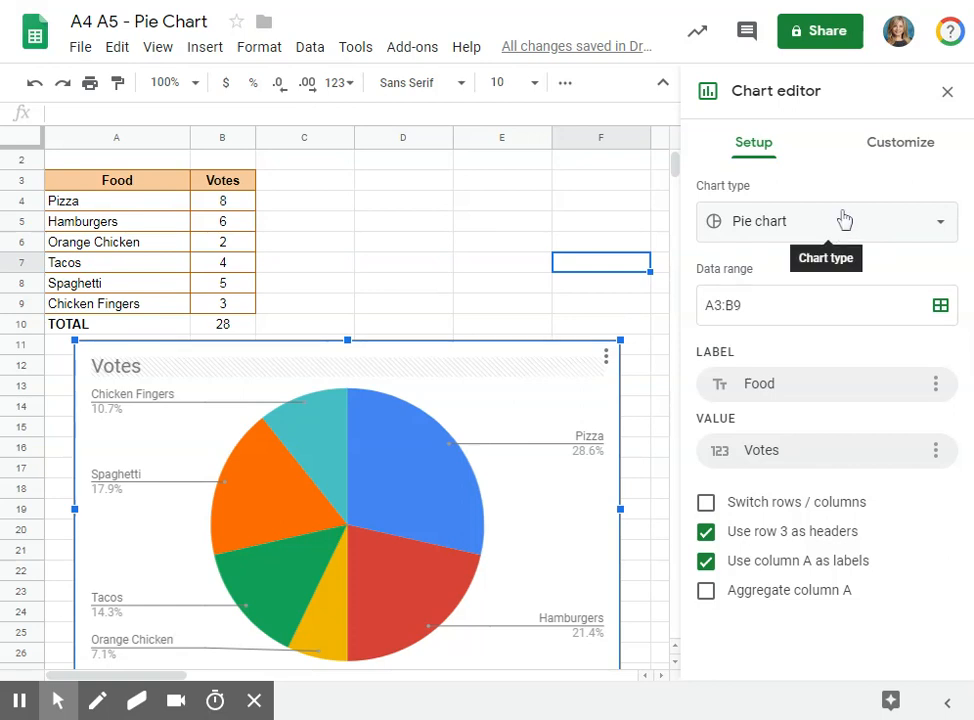
click(918, 144)
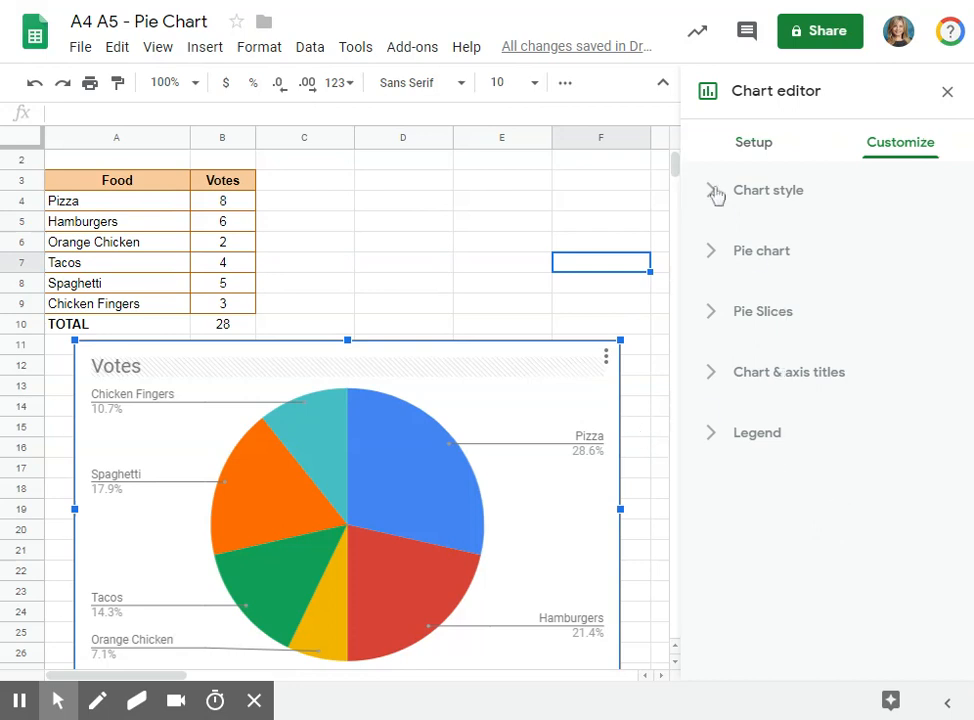
click(712, 195)
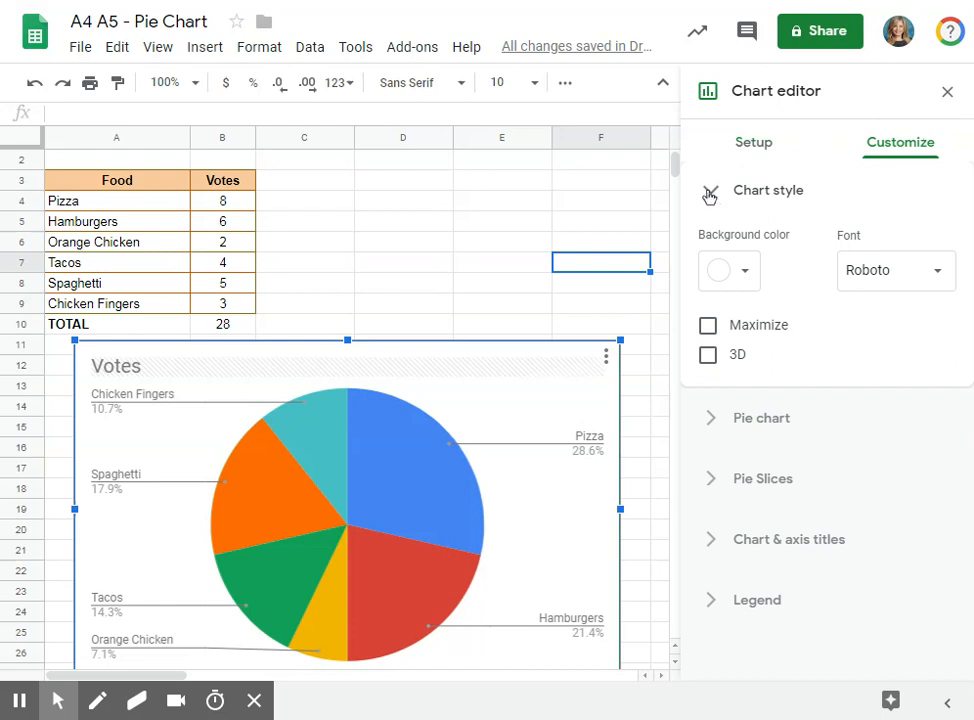
click(875, 270)
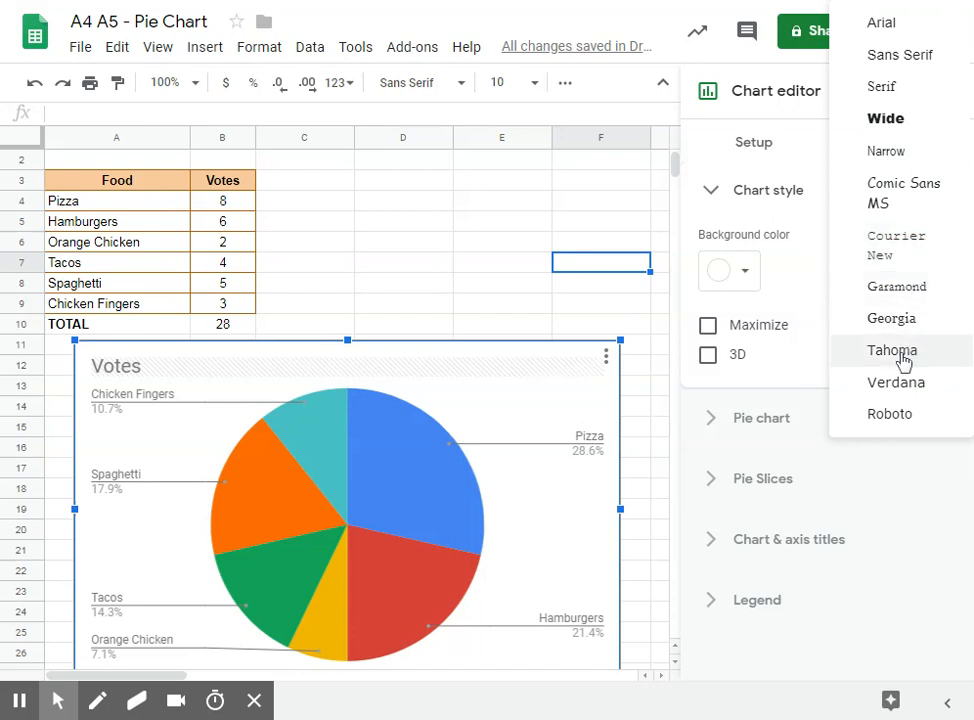
click(884, 118)
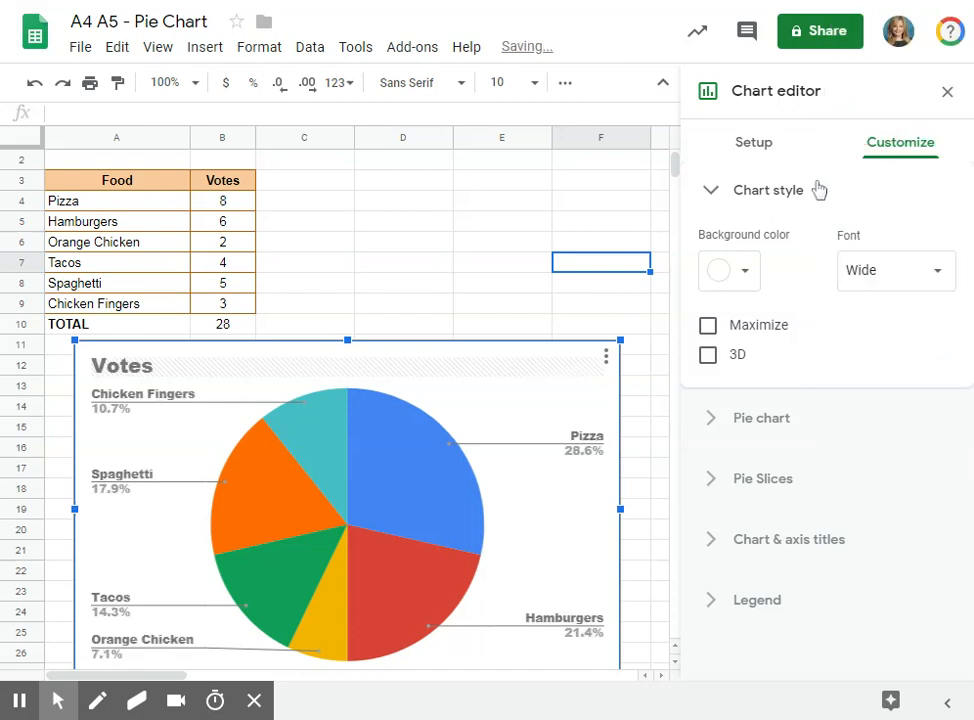
Try a light green and a light orange background color on the pie chart.
click(748, 273)
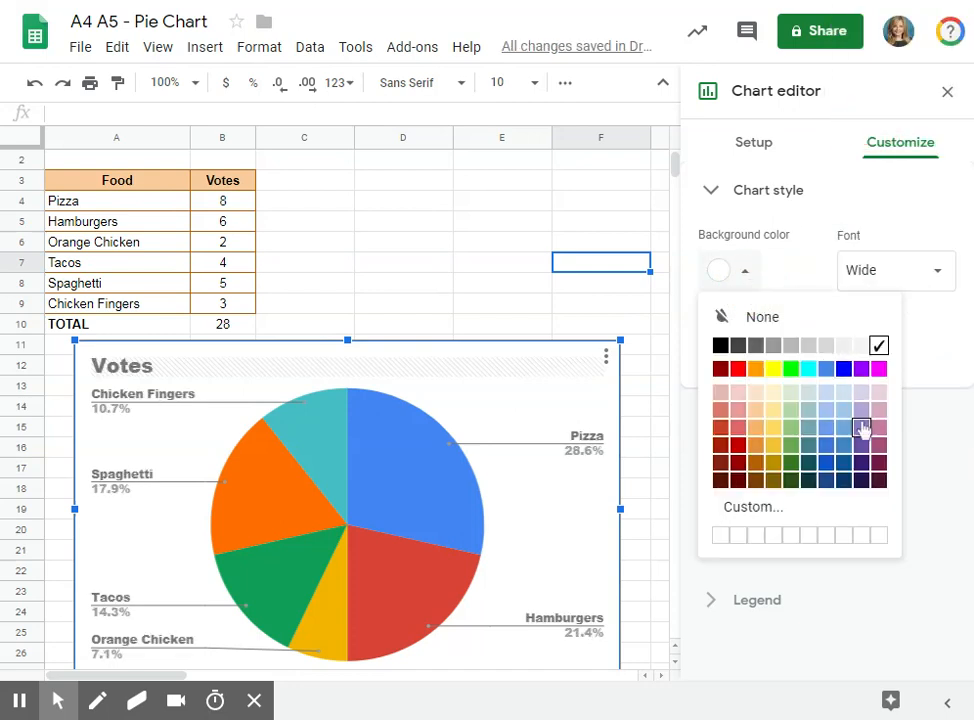
click(792, 392)
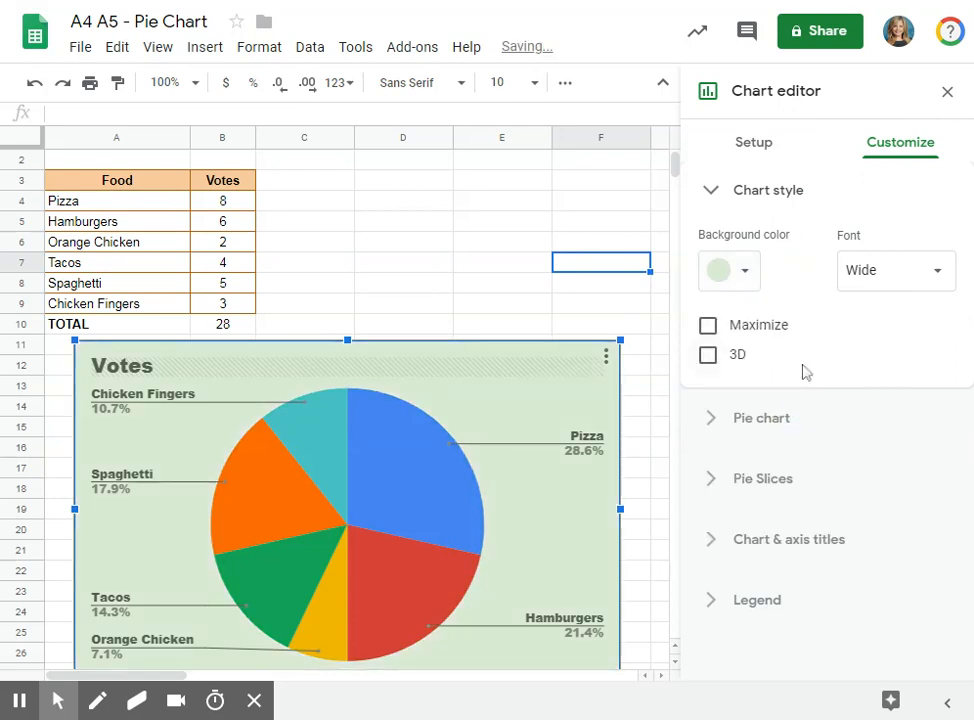
click(748, 272)
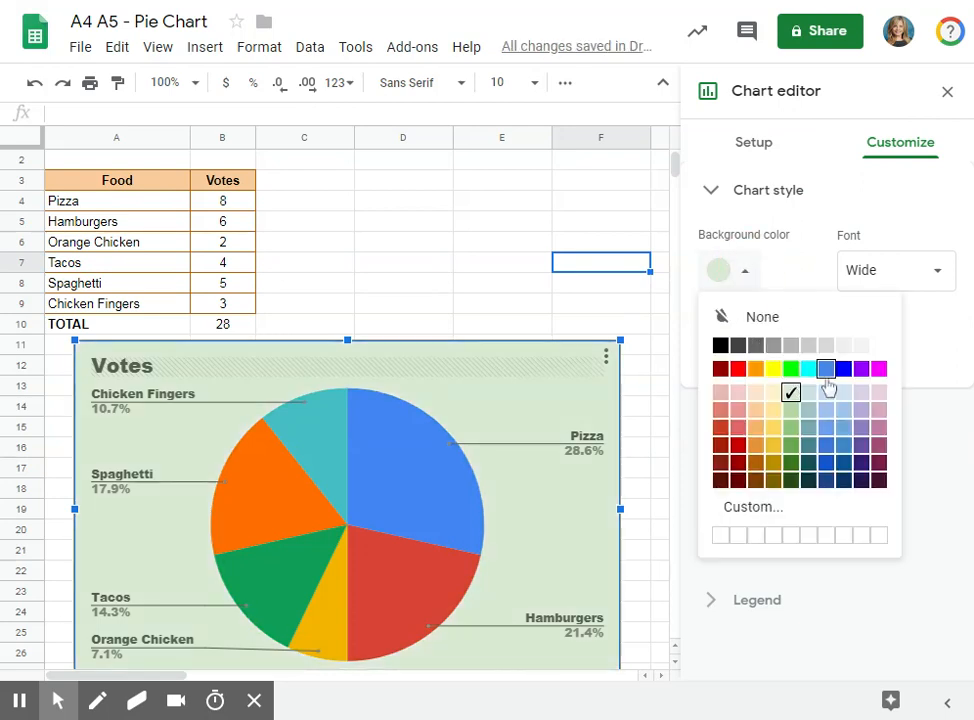
click(756, 392)
Set the pie chart's background color to very light gray.
click(750, 268)
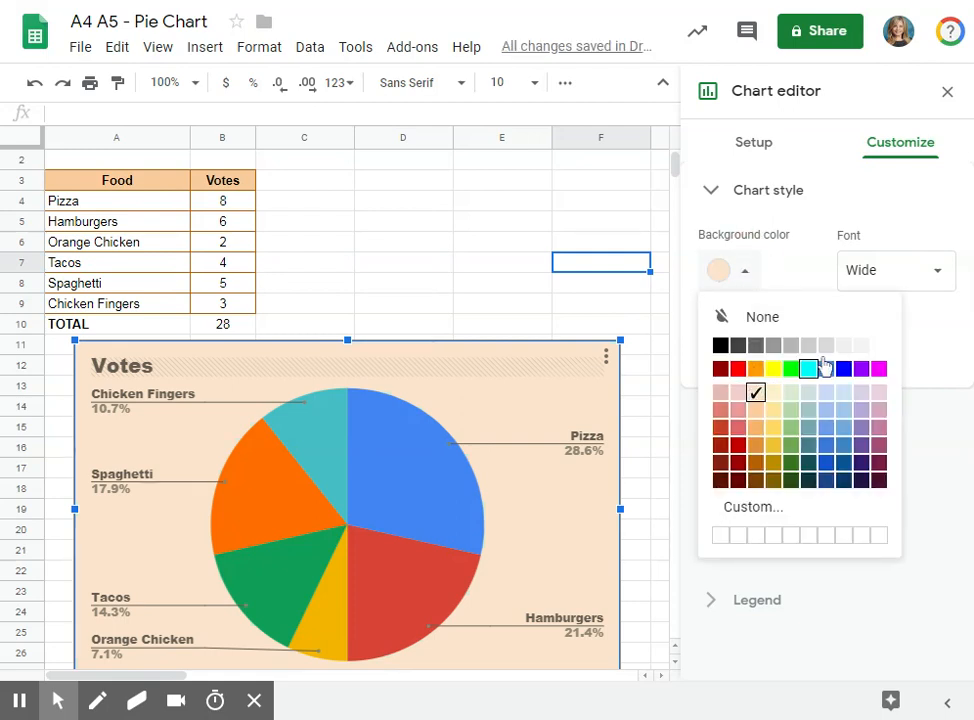
click(861, 346)
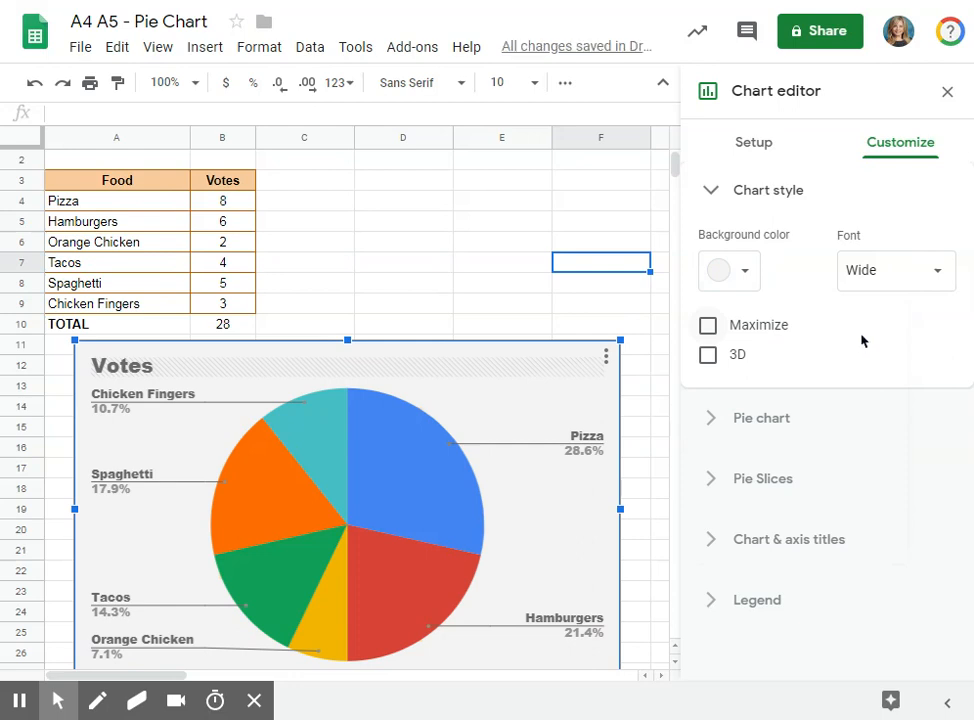
scroll(405, 263, up, 1)
scroll(420, 300, down, 3)
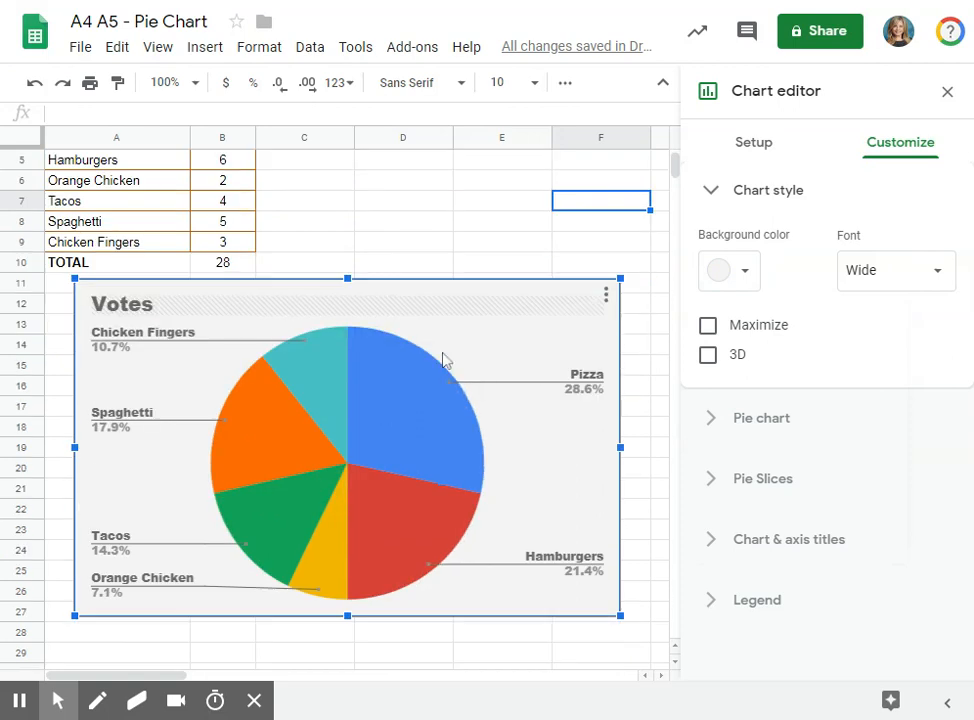
Try a bright yellow chart background and return it to very light gray.
click(745, 272)
click(773, 369)
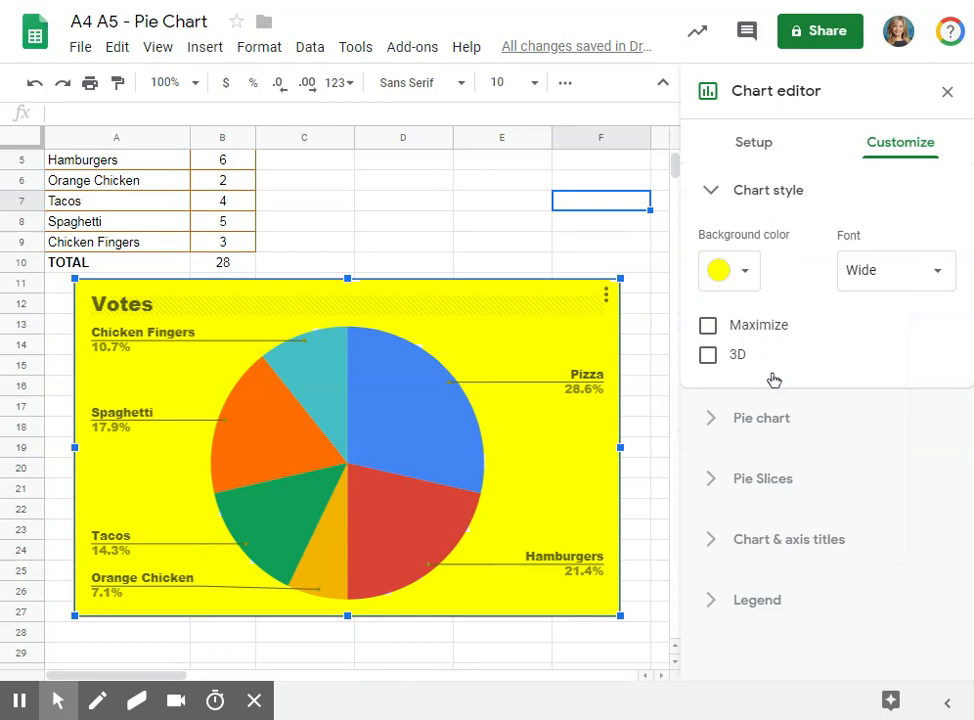
click(748, 274)
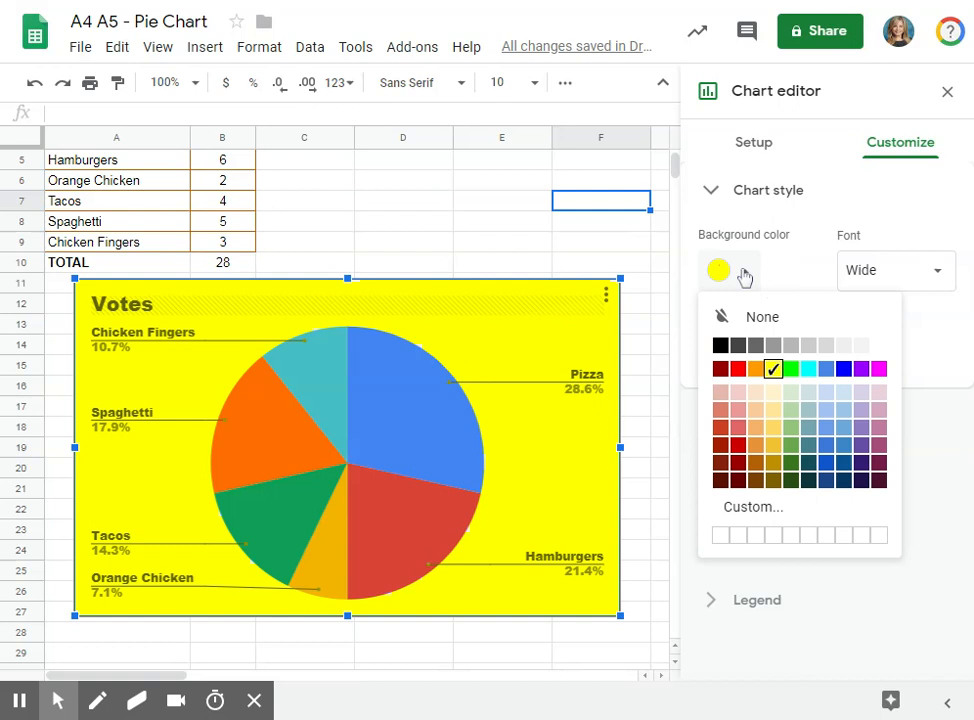
click(862, 346)
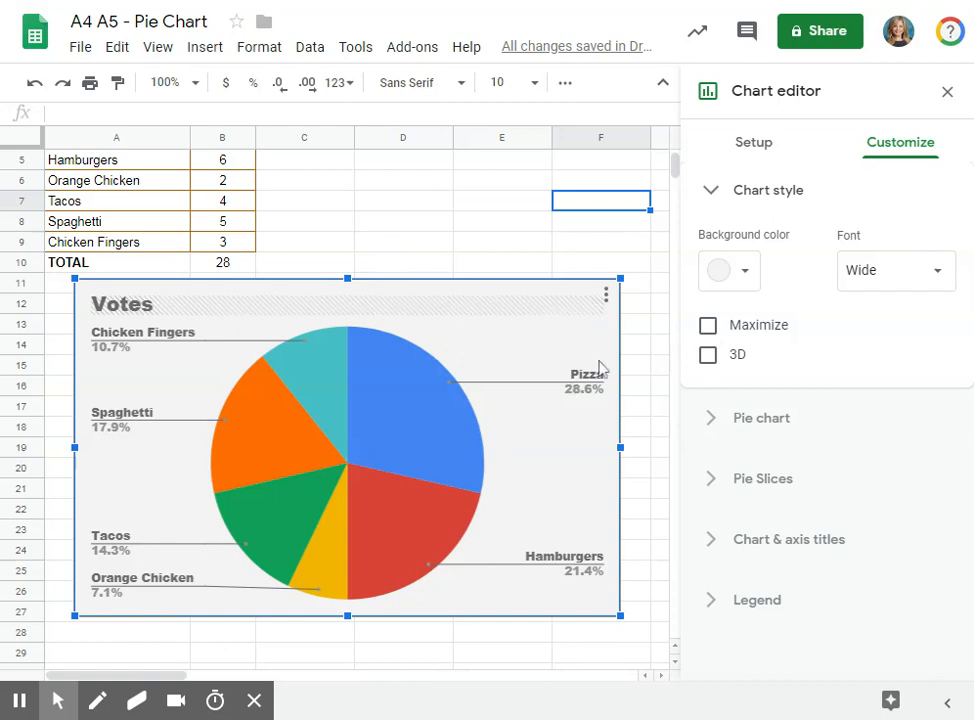
Try a 25% donut hole in the pie chart and reset it to 0%.
scroll(470, 311, up, 3)
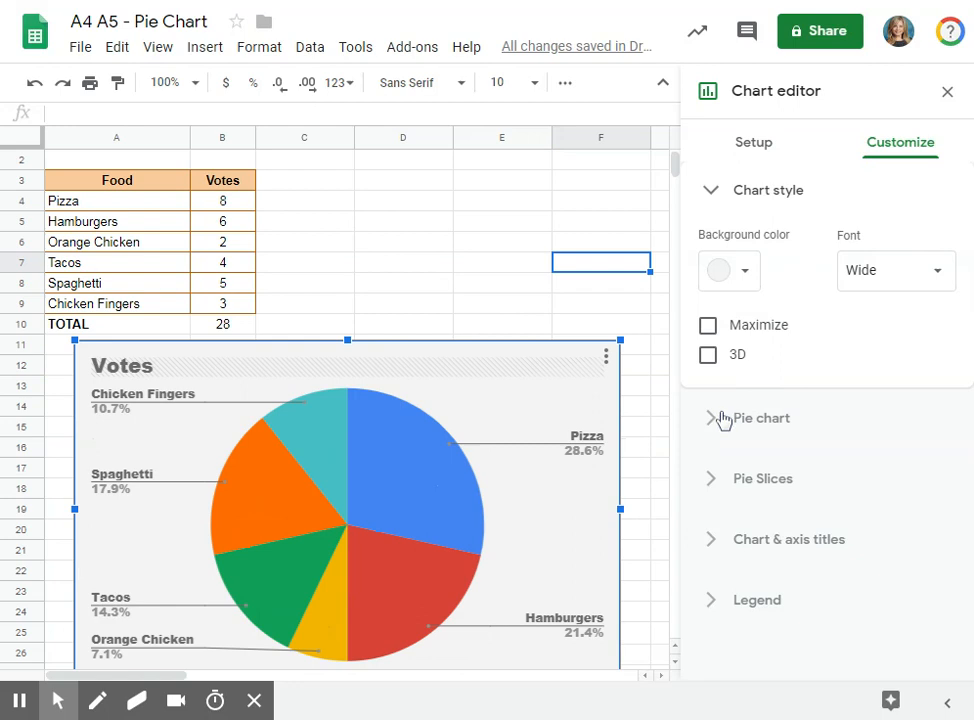
click(716, 417)
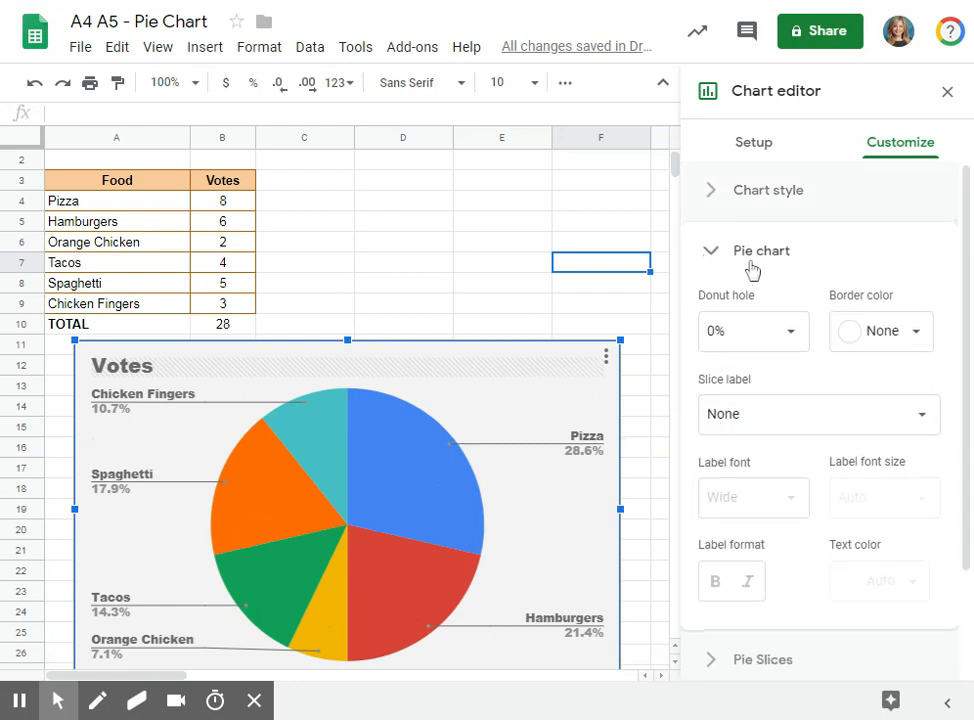
scroll(885, 448, down, 1)
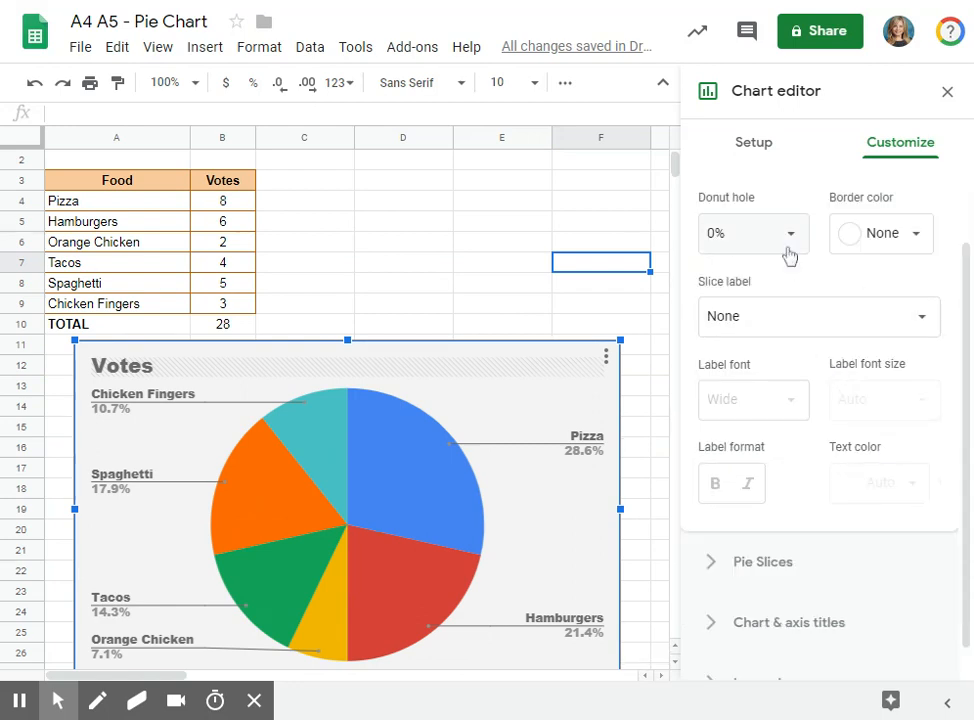
click(788, 236)
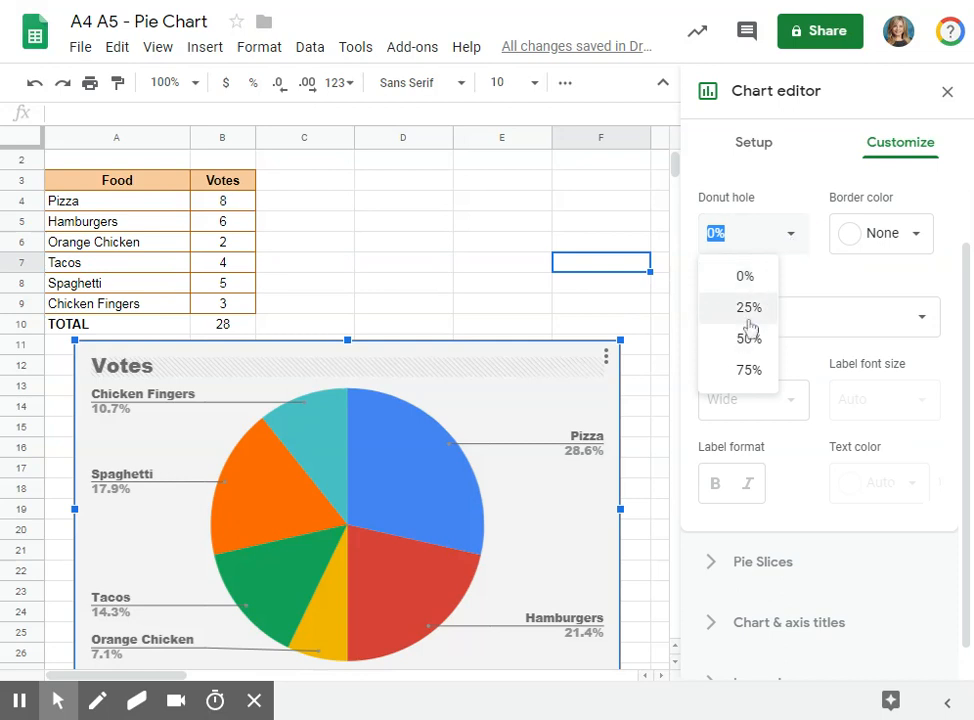
click(746, 310)
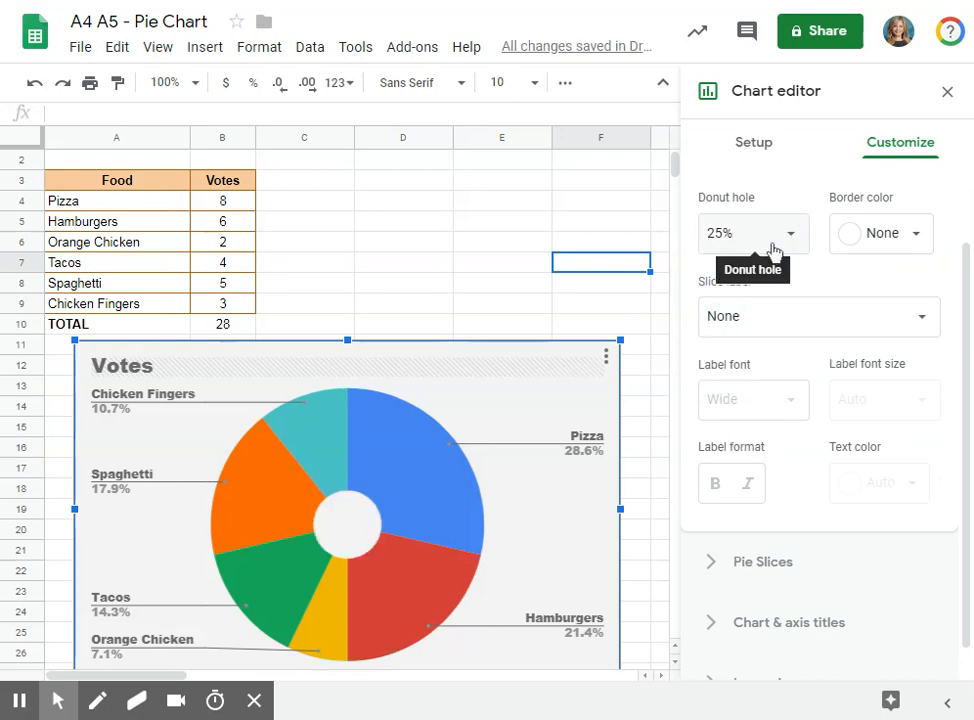
click(789, 237)
click(741, 276)
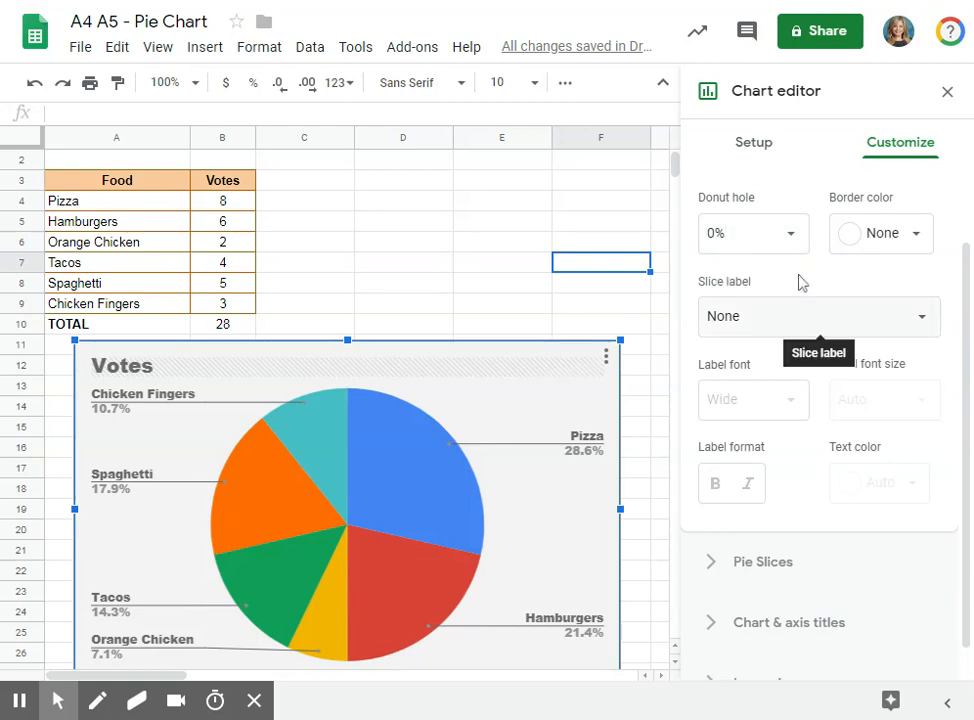
Set the pie chart's slice labels to Percentage.
click(912, 322)
click(918, 285)
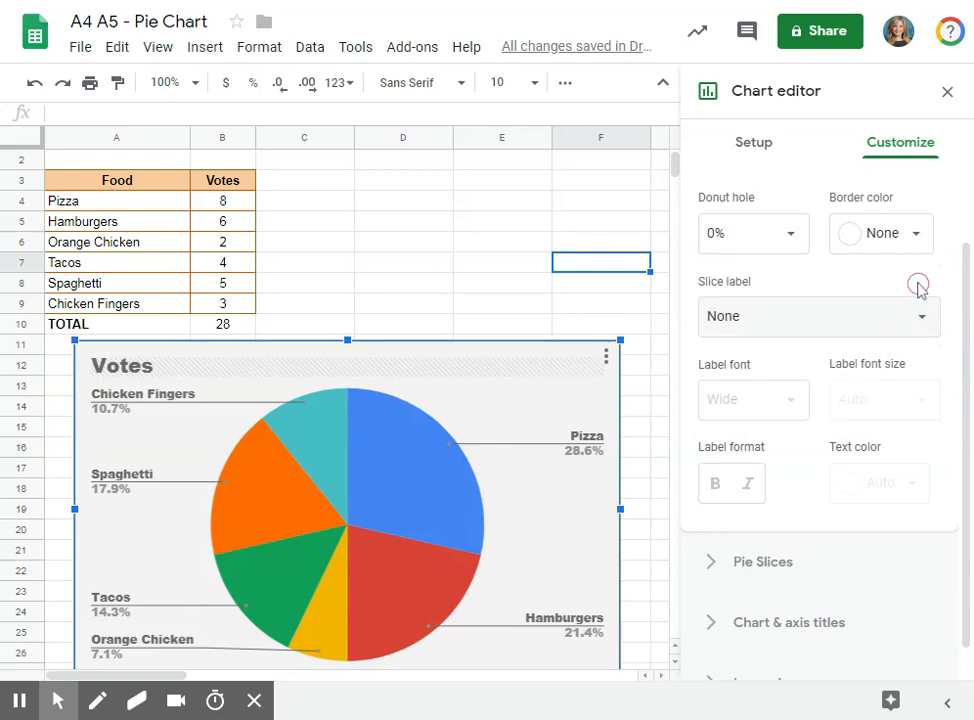
click(921, 312)
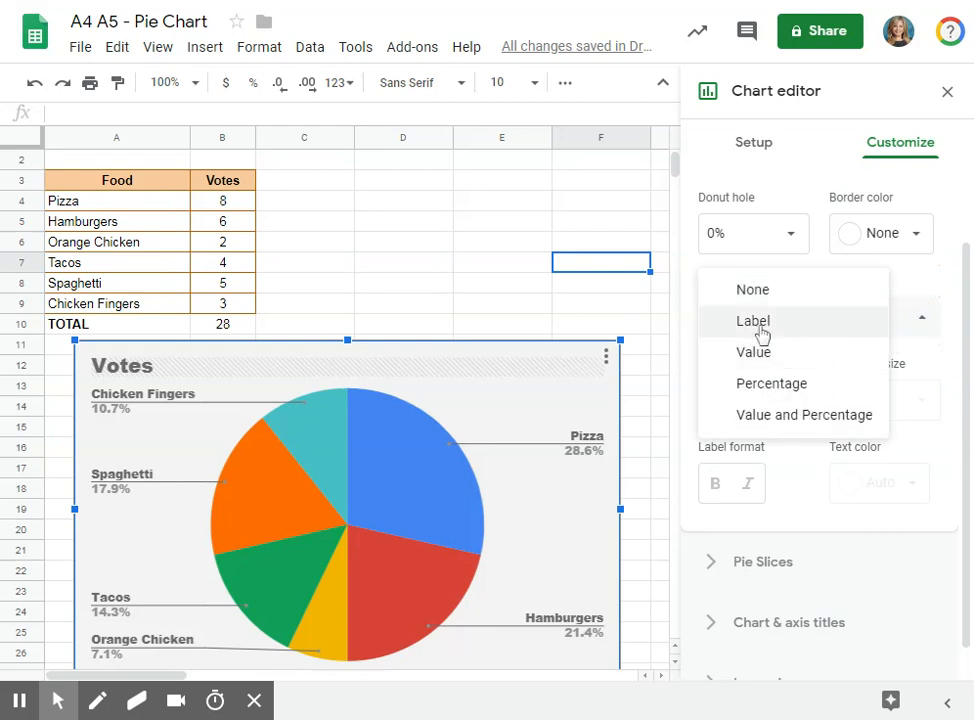
click(771, 388)
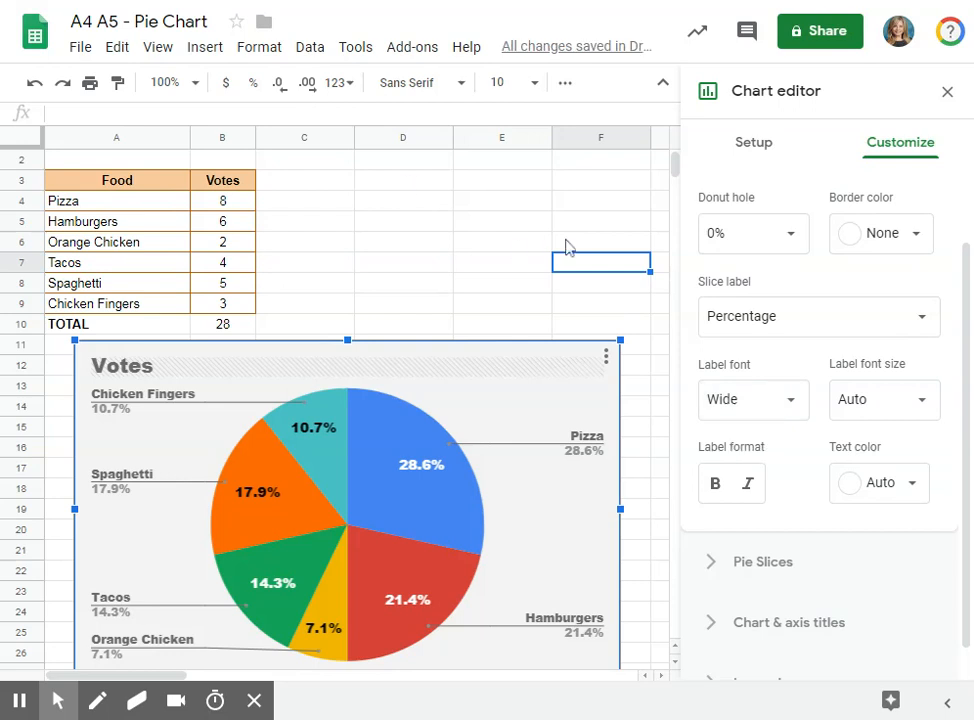
Try the Value and None slice label options and return the slice labels to Percentage.
click(801, 314)
click(805, 258)
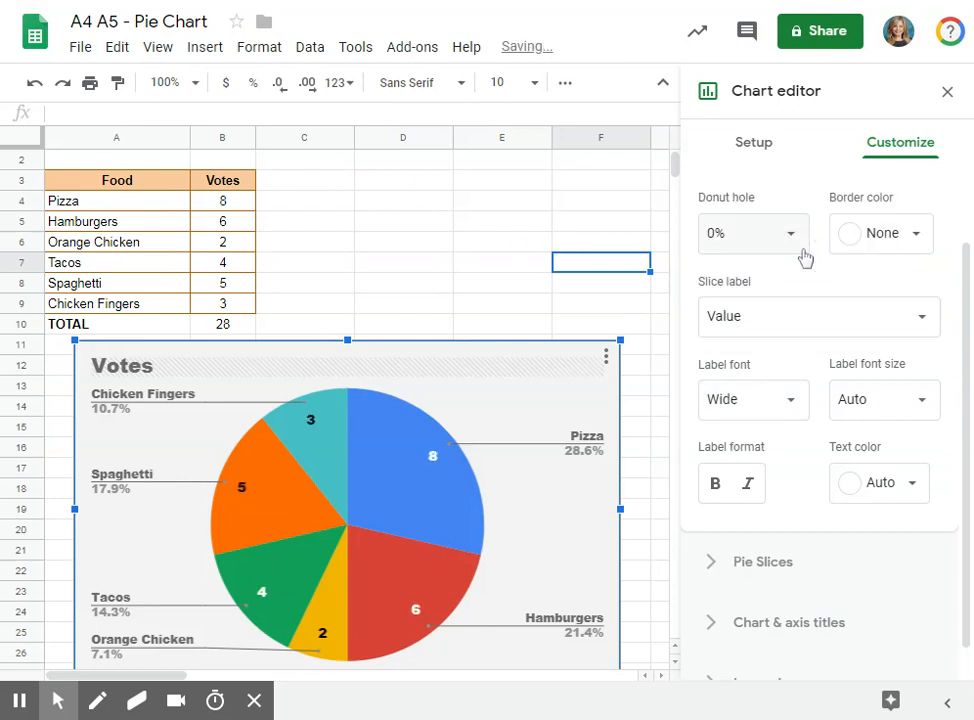
click(722, 316)
click(760, 245)
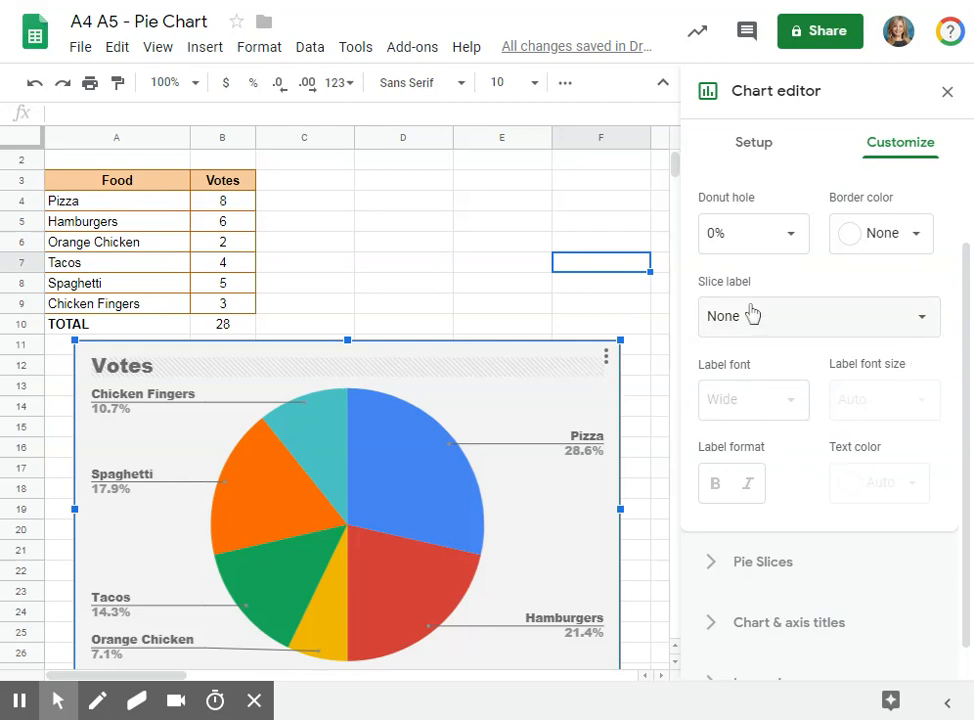
click(693, 314)
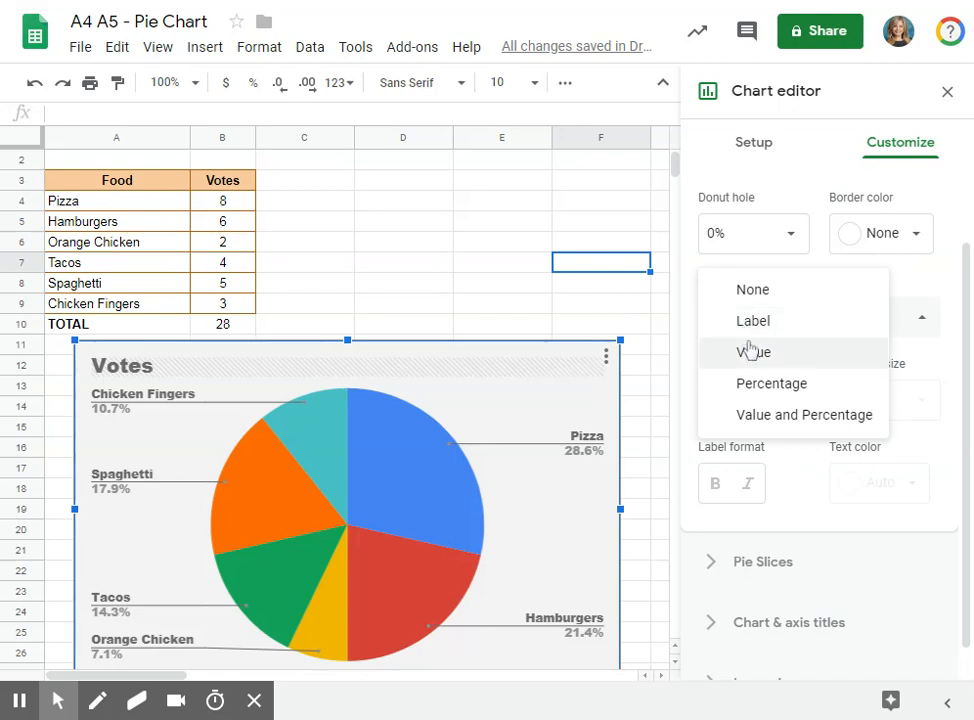
click(770, 388)
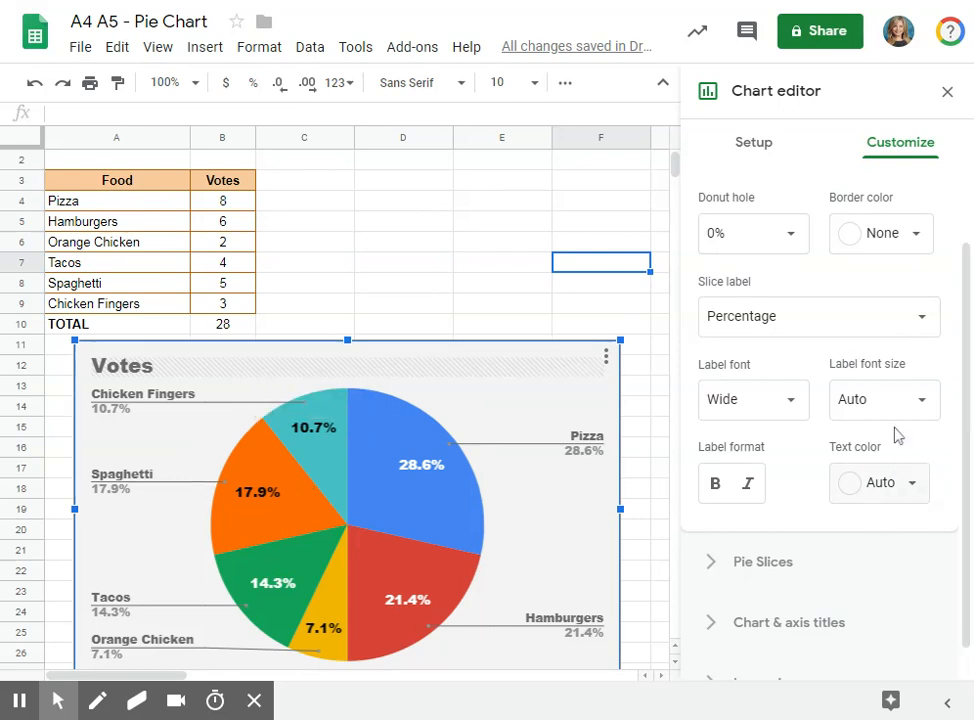
Recolor the pie chart's Pizza slice to the second-lightest teal shade in the color palette.
scroll(785, 495, down, 1)
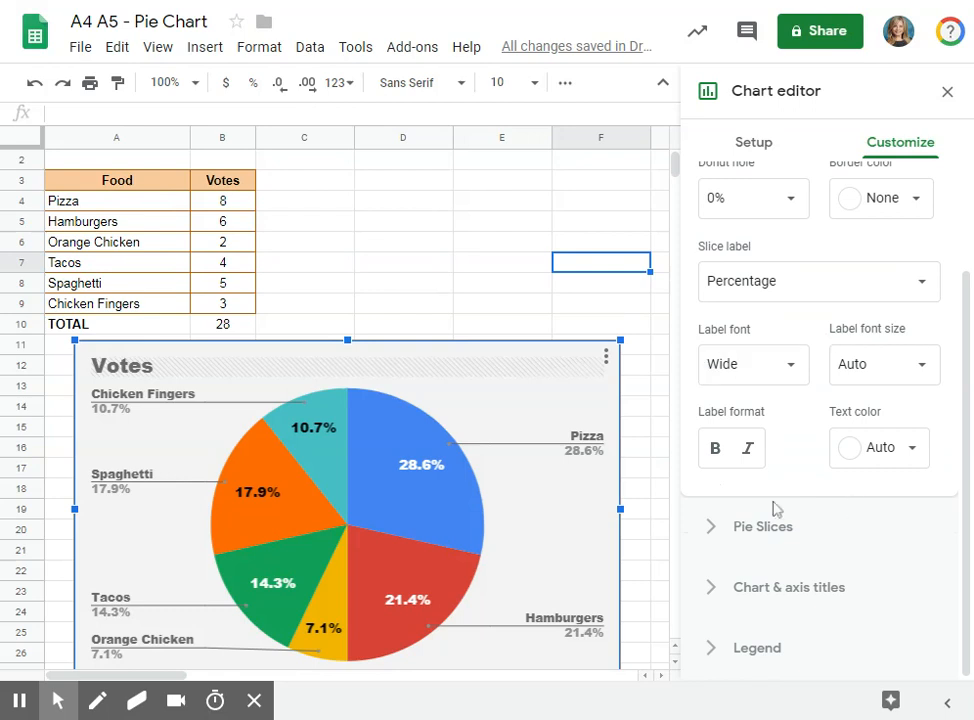
click(711, 531)
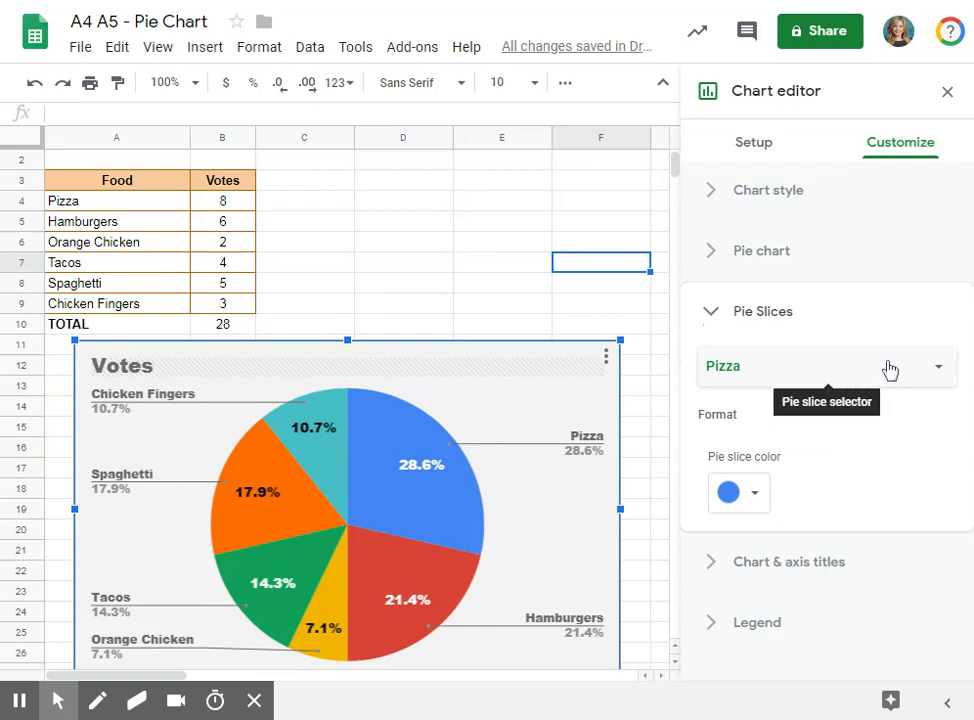
click(939, 372)
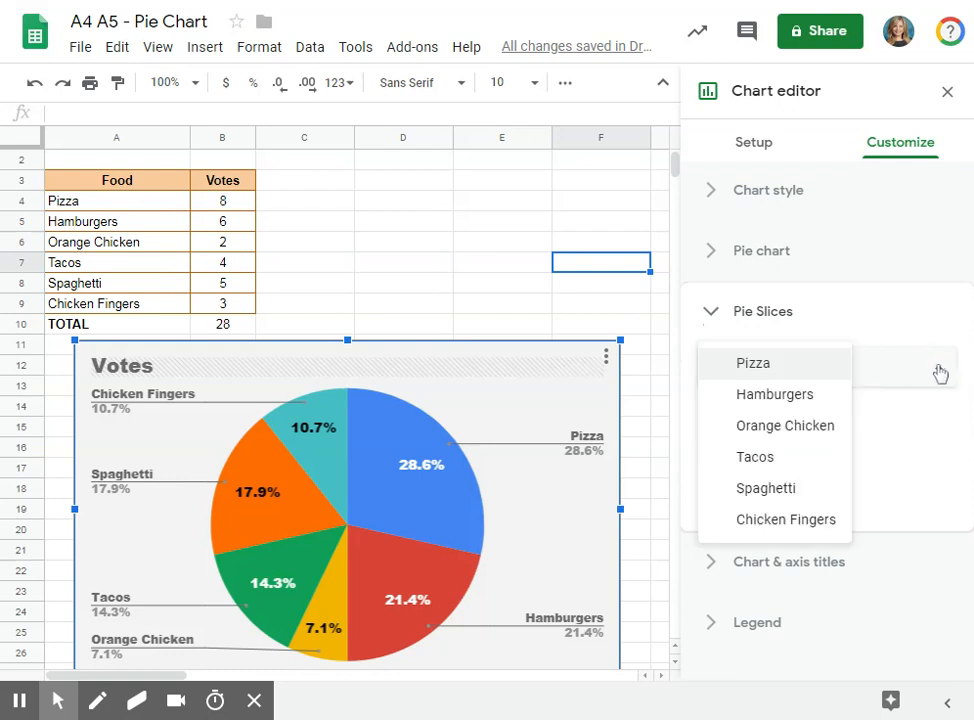
click(920, 485)
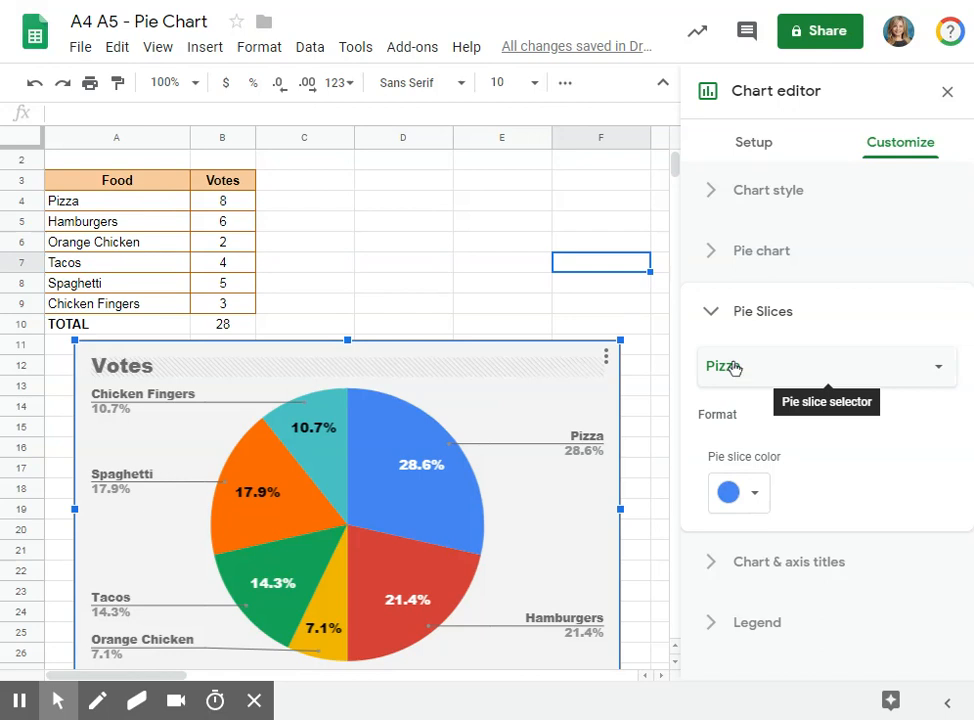
click(734, 368)
click(739, 370)
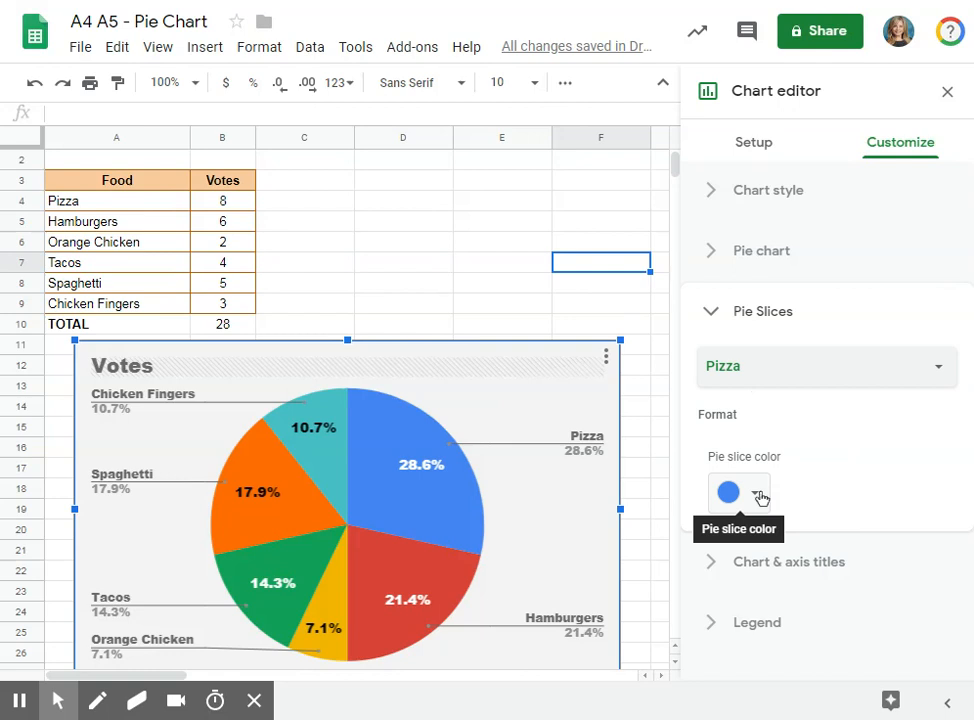
click(758, 495)
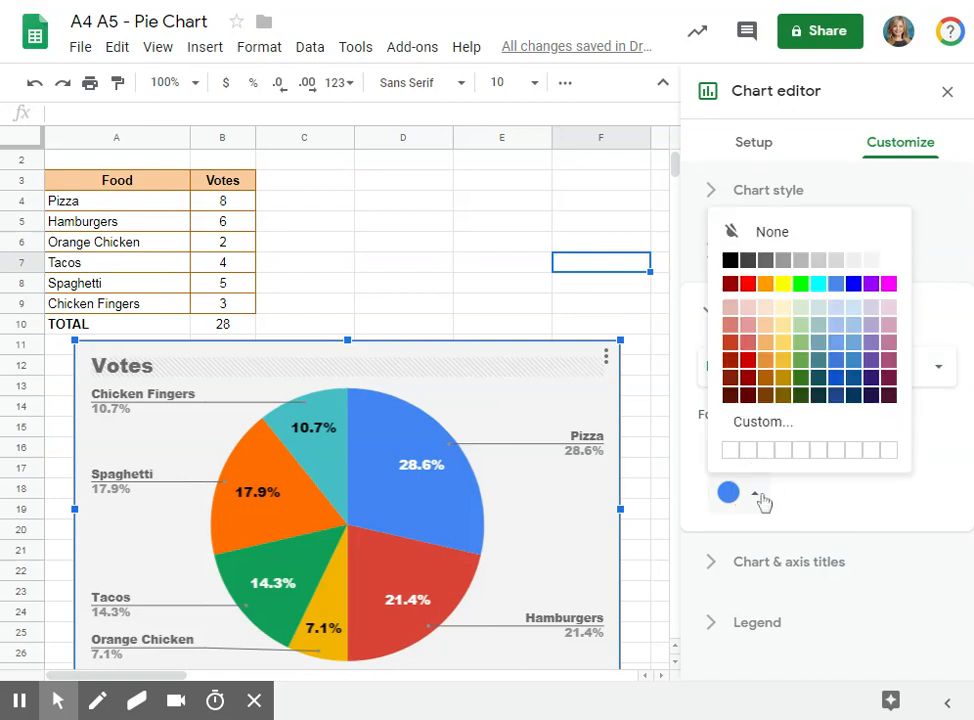
click(854, 341)
click(763, 494)
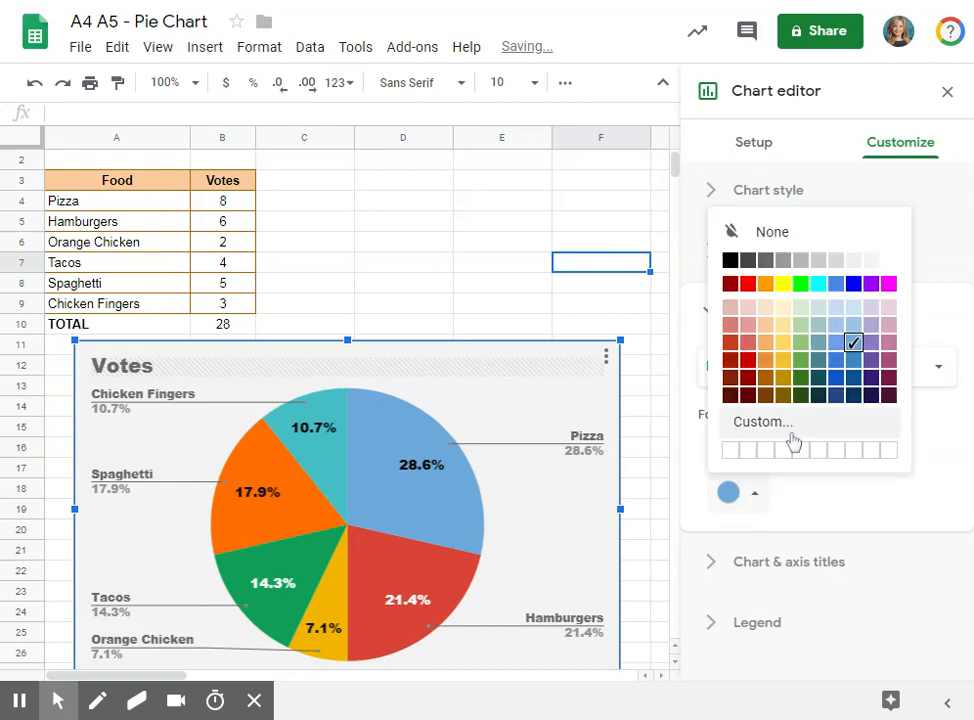
click(820, 328)
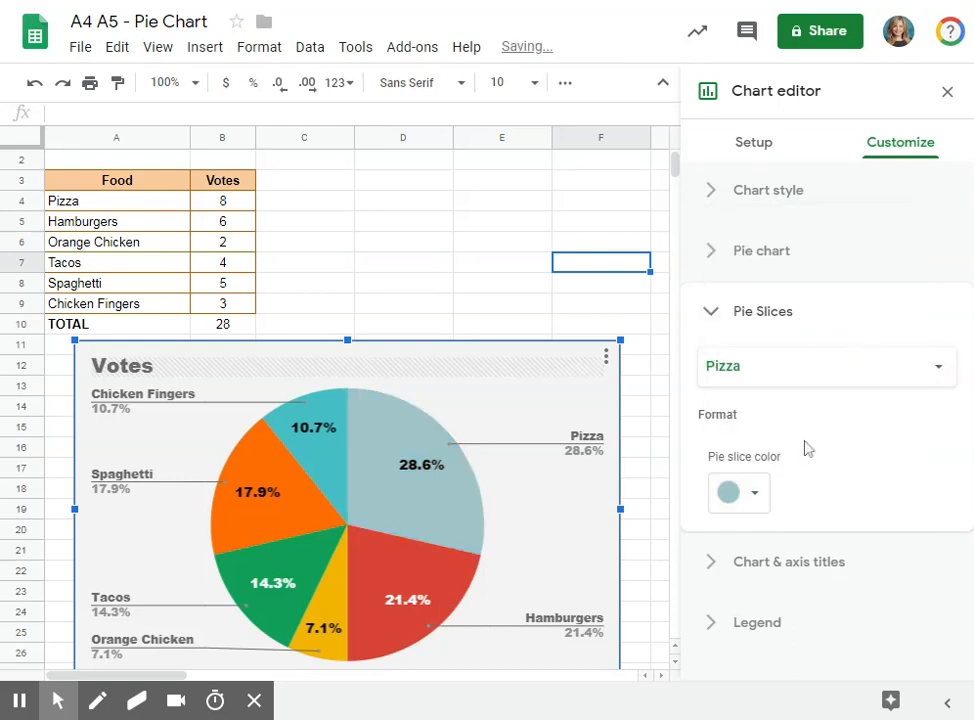
click(750, 492)
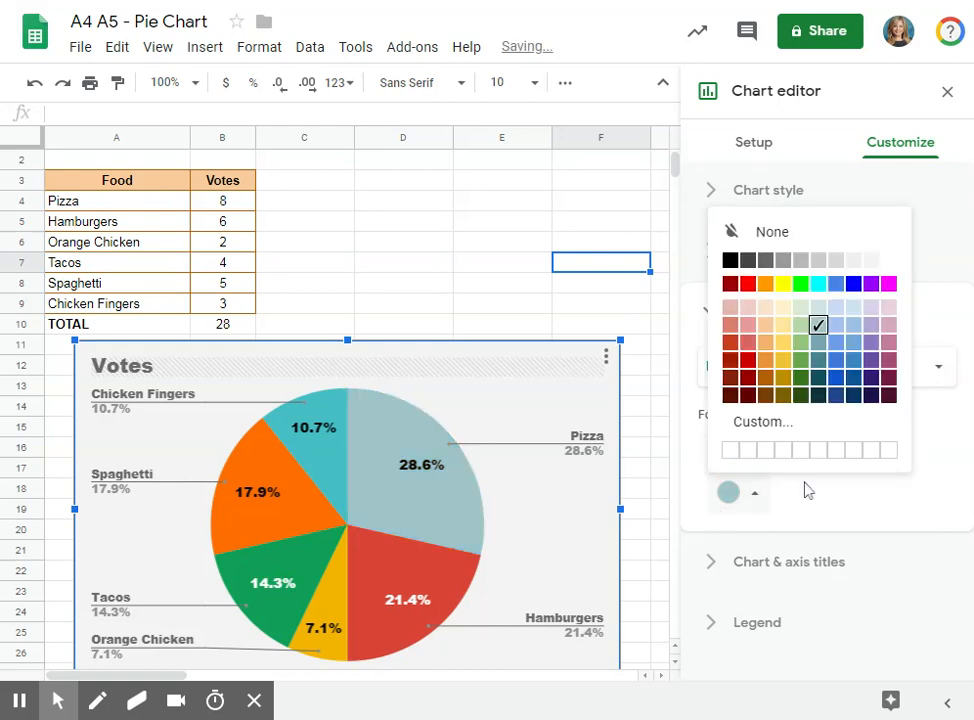
click(895, 515)
Set the Chicken Fingers slice to the lightest teal shade and shift the chart slightly to the right on the sheet.
click(817, 370)
click(811, 392)
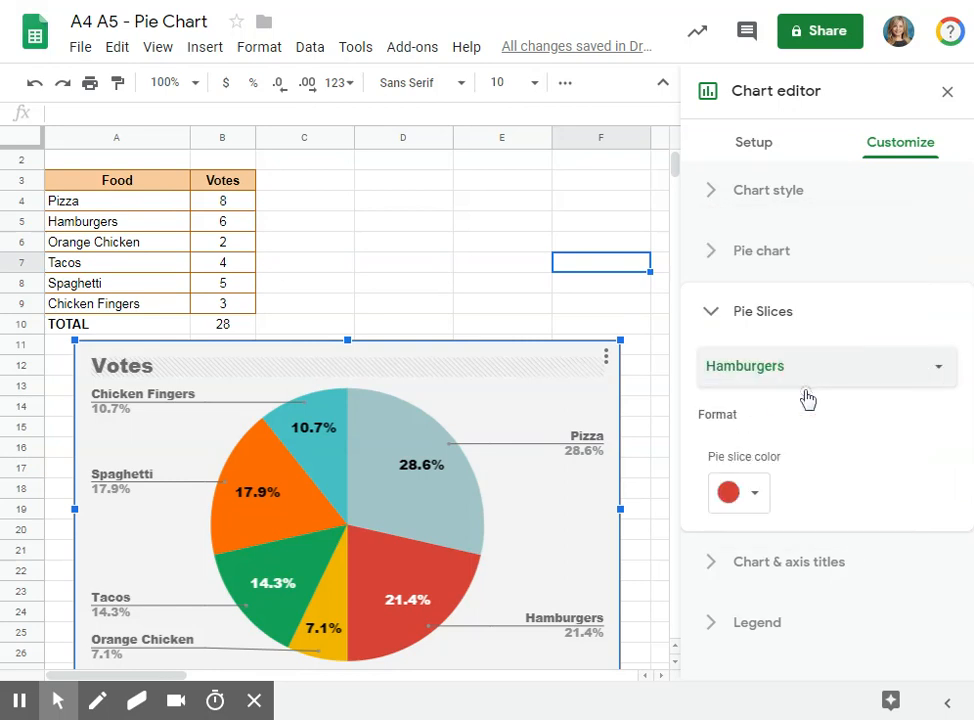
click(740, 380)
click(796, 489)
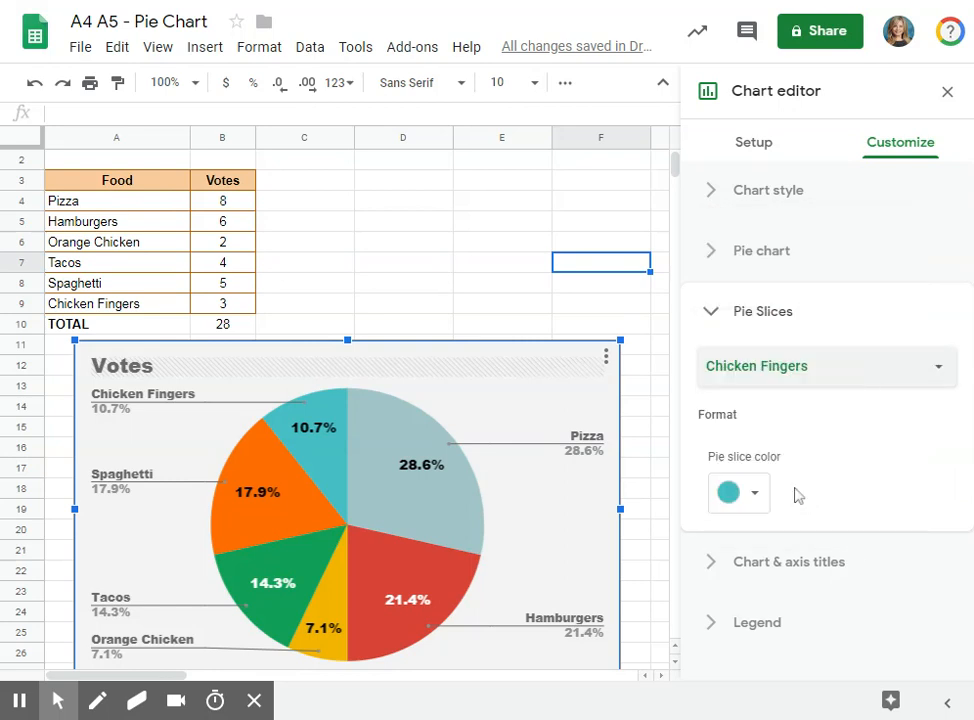
click(757, 494)
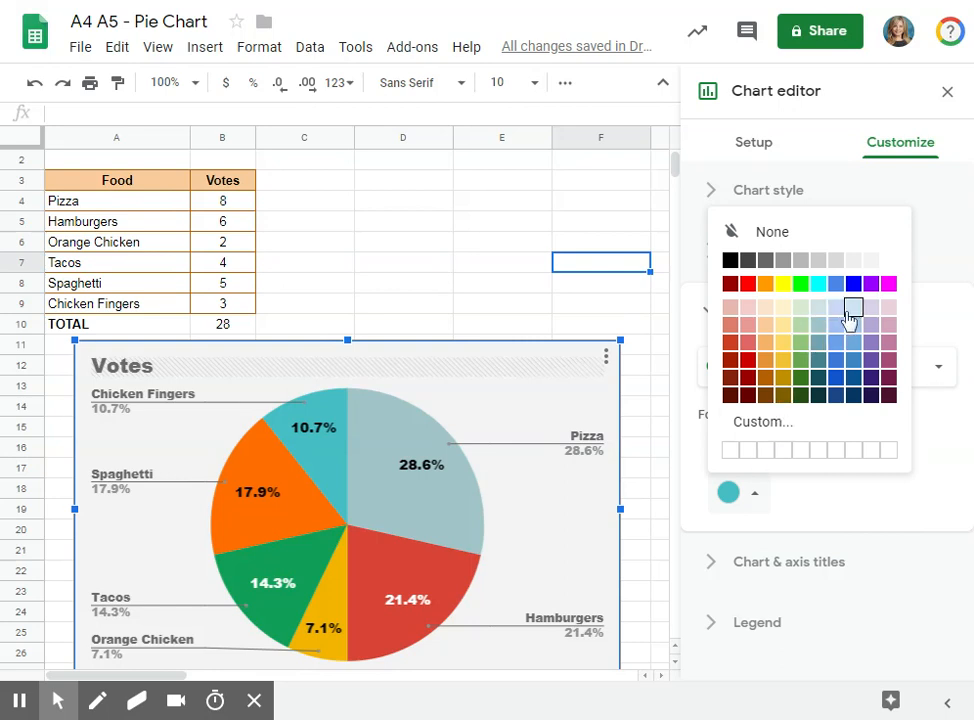
click(853, 307)
click(752, 494)
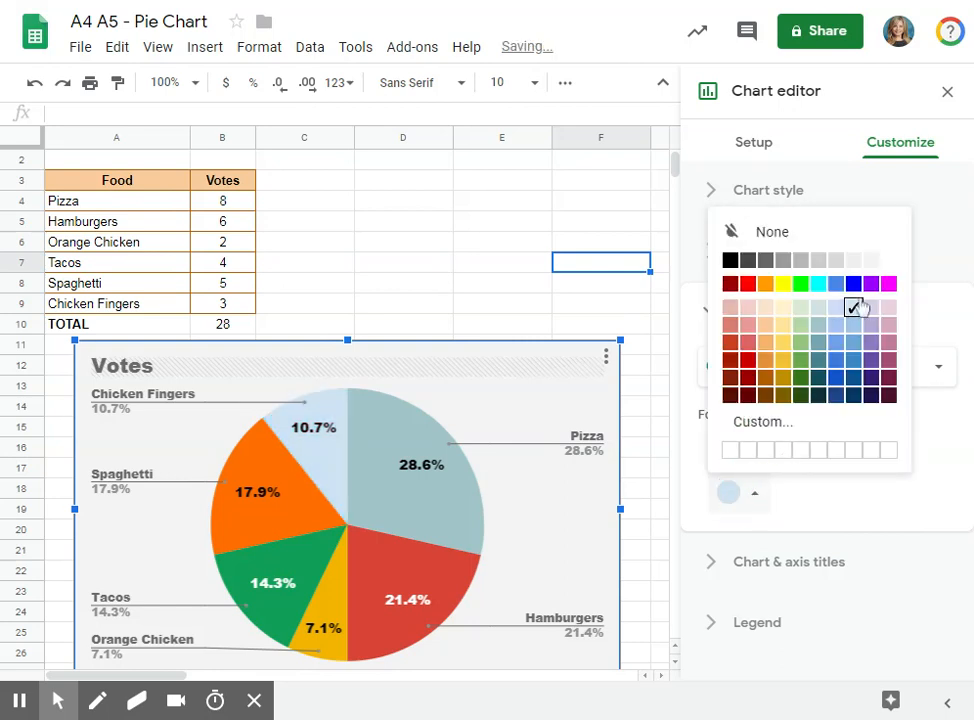
click(820, 307)
click(740, 492)
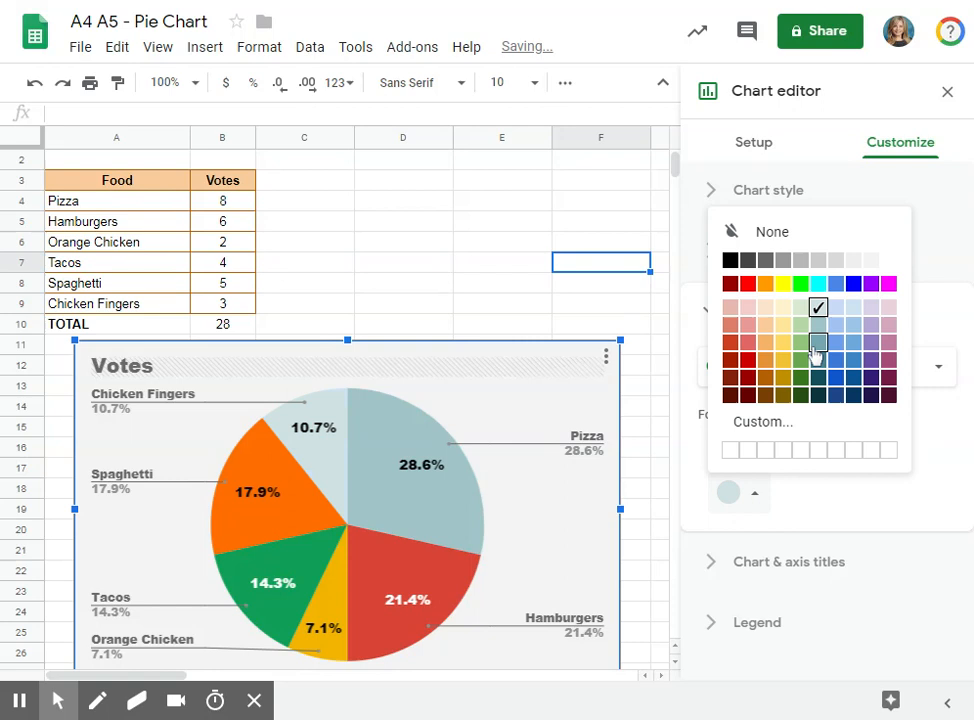
click(822, 328)
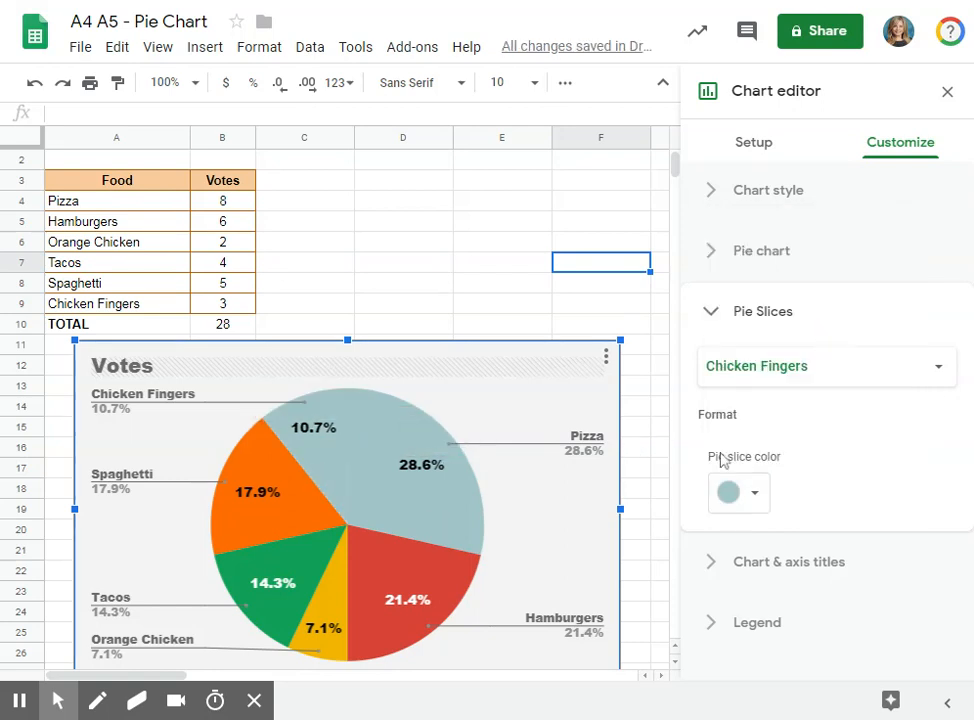
click(760, 492)
click(818, 308)
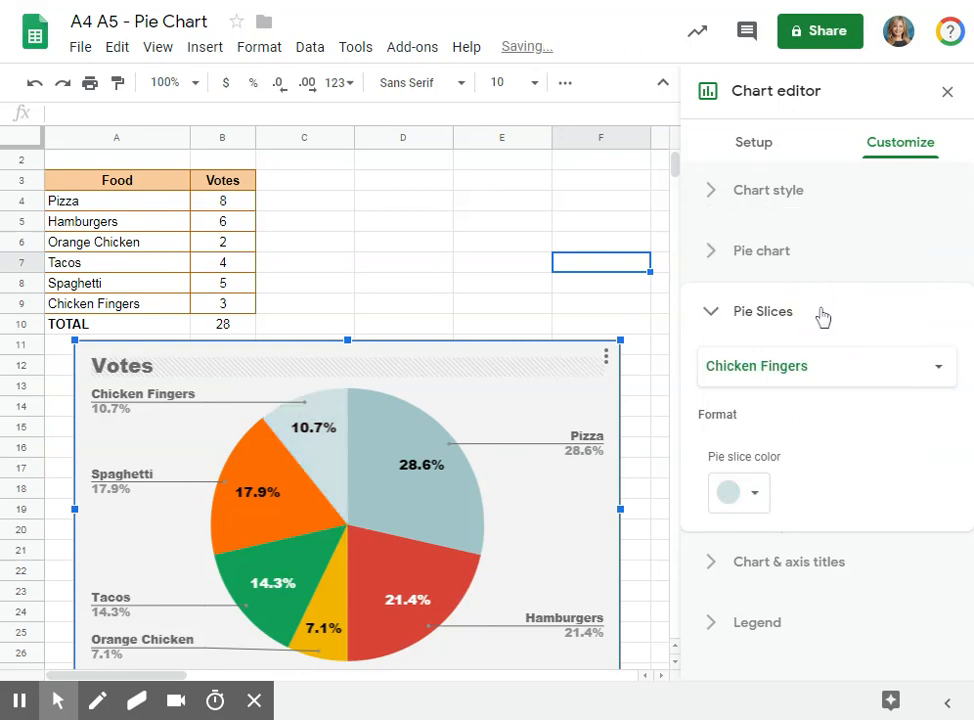
click(446, 580)
mouse_move(446, 574)
mouse_down()
mouse_move(452, 567)
mouse_move(445, 571)
mouse_up()
Change the Hamburgers slice to a medium teal, one shade darker than the Pizza slice.
click(760, 370)
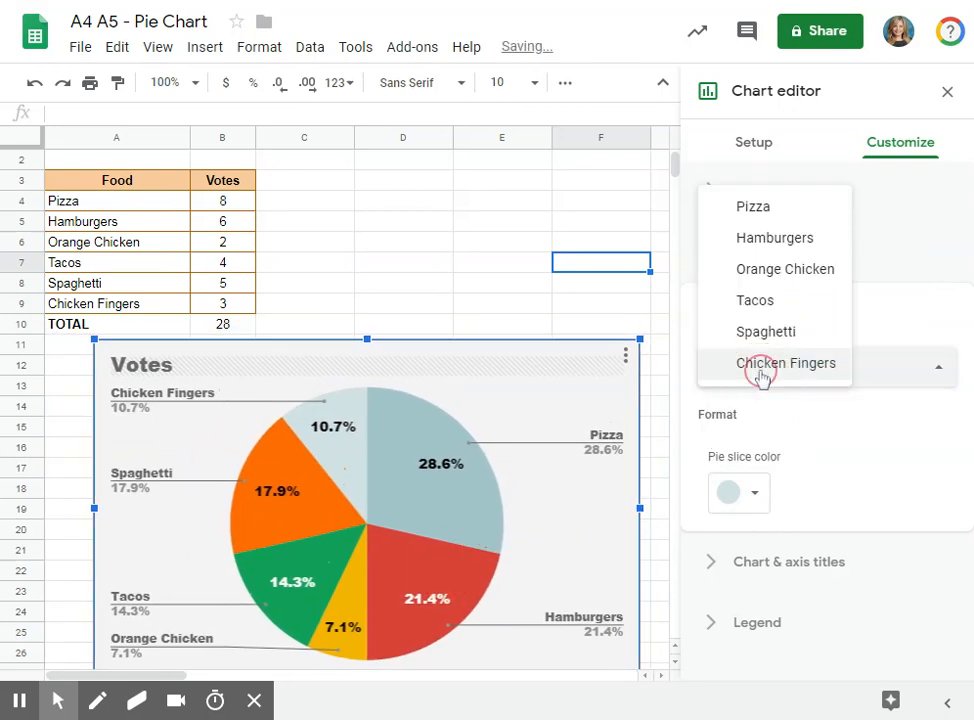
click(753, 232)
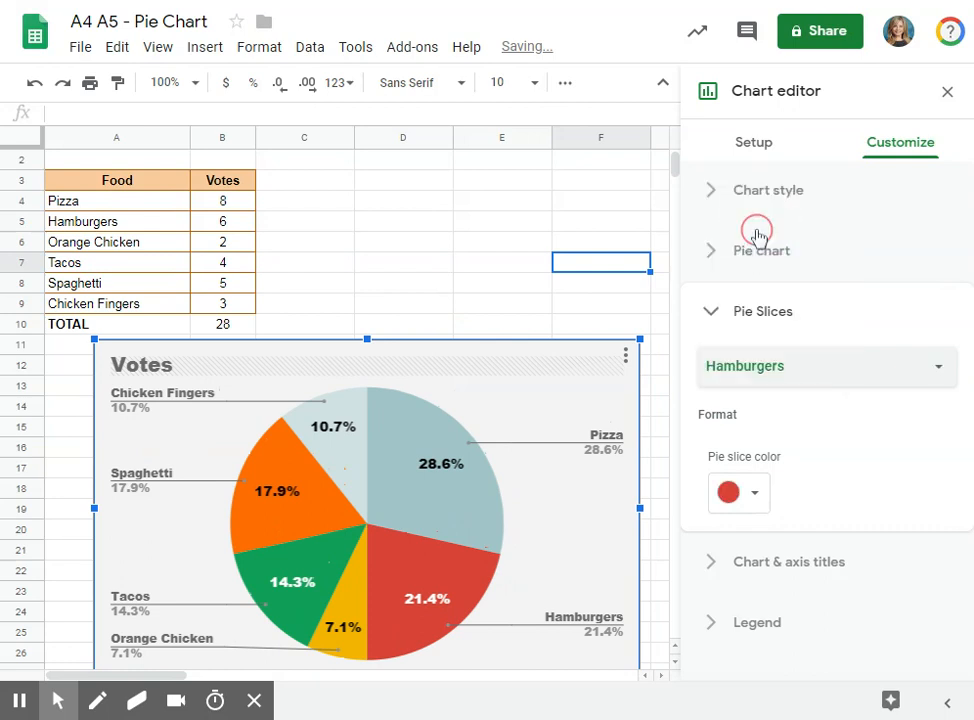
click(756, 494)
click(818, 340)
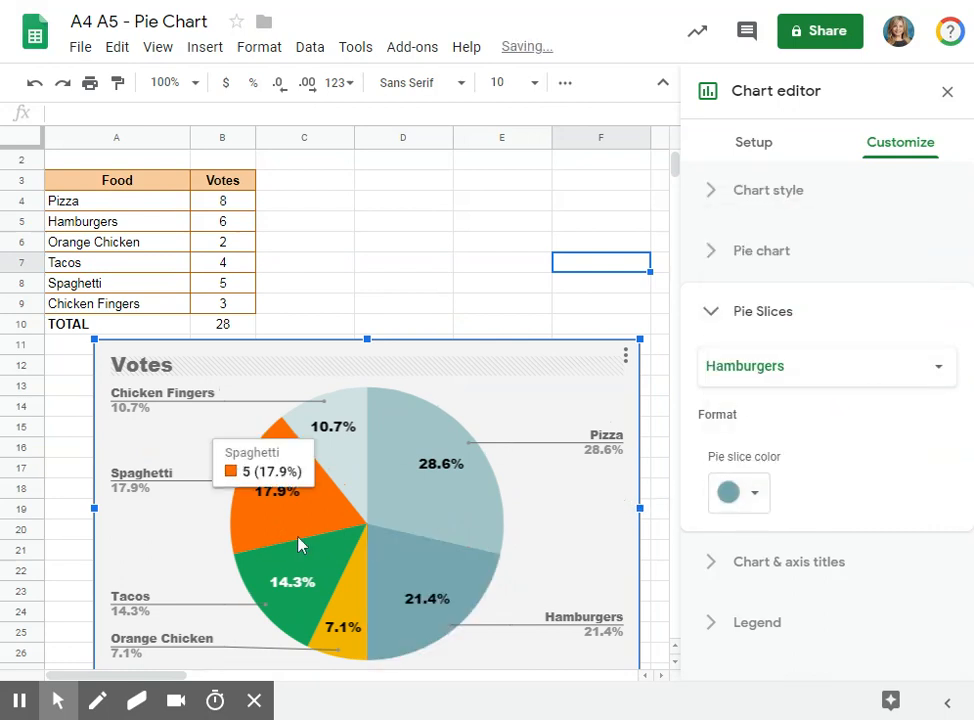
Color the Orange Chicken slice a moderately dark teal, one shade darker than the Hamburgers slice.
click(735, 378)
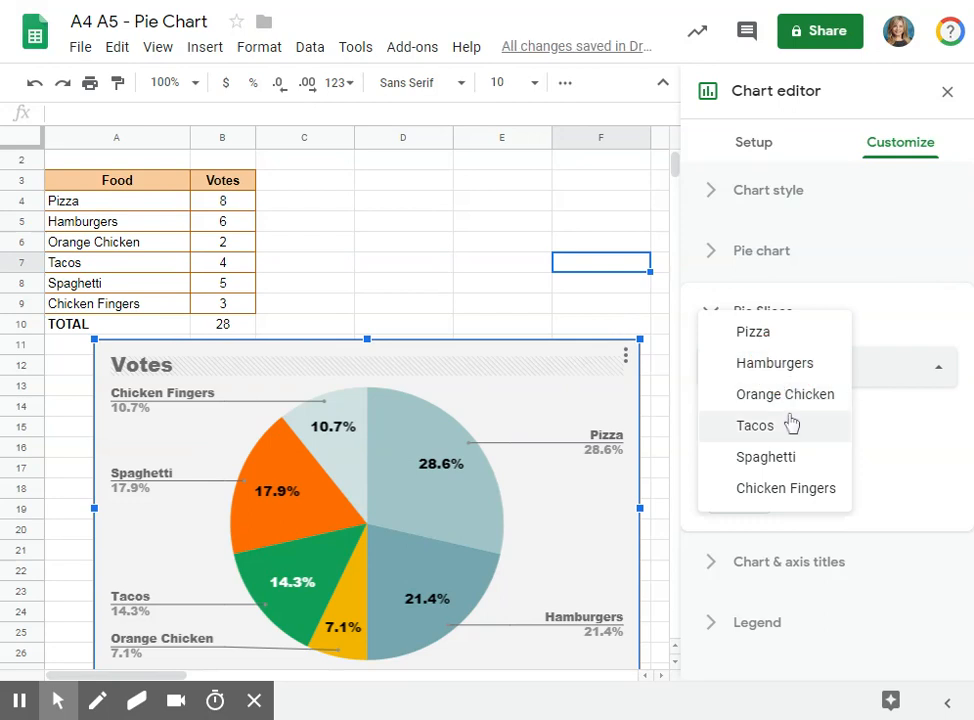
click(780, 405)
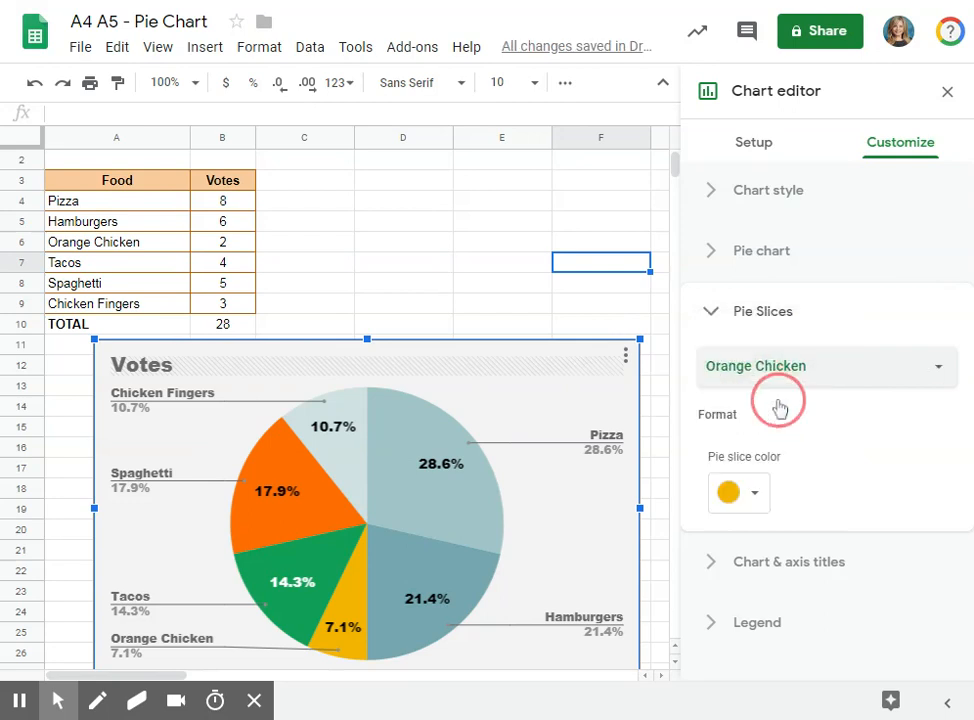
click(758, 493)
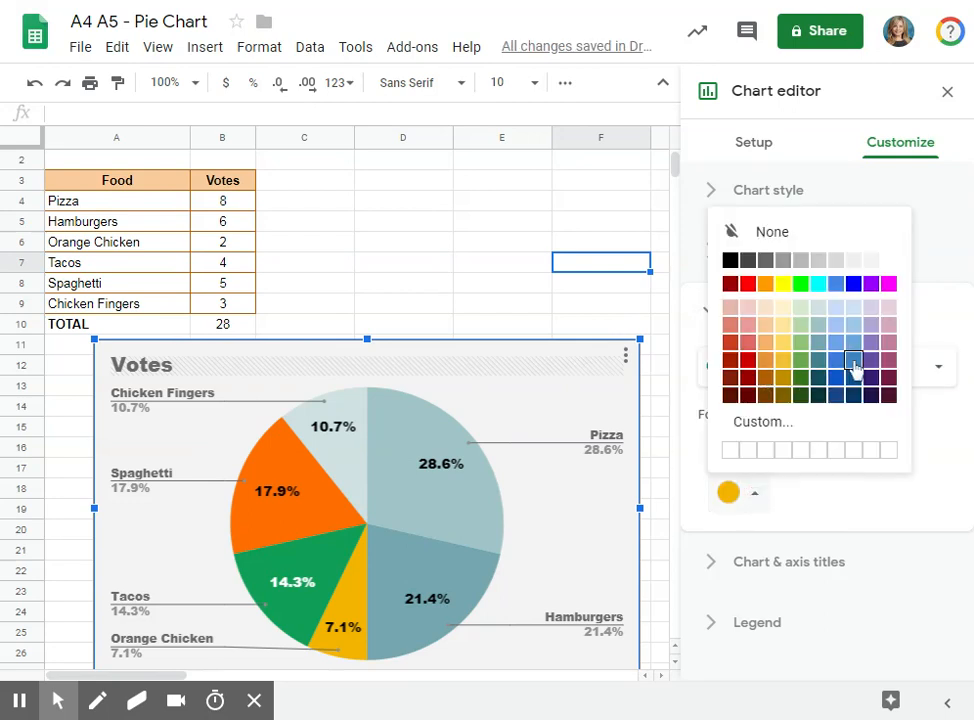
click(819, 364)
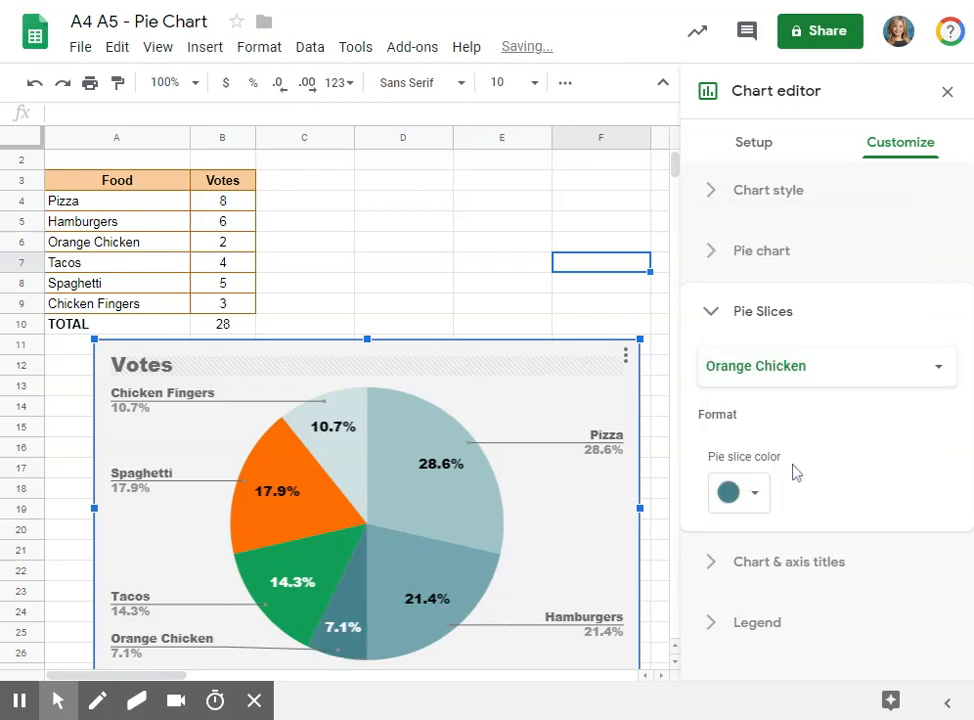
Give the Tacos slice a dark teal color, one shade darker than the Orange Chicken slice.
click(718, 369)
click(766, 395)
click(757, 495)
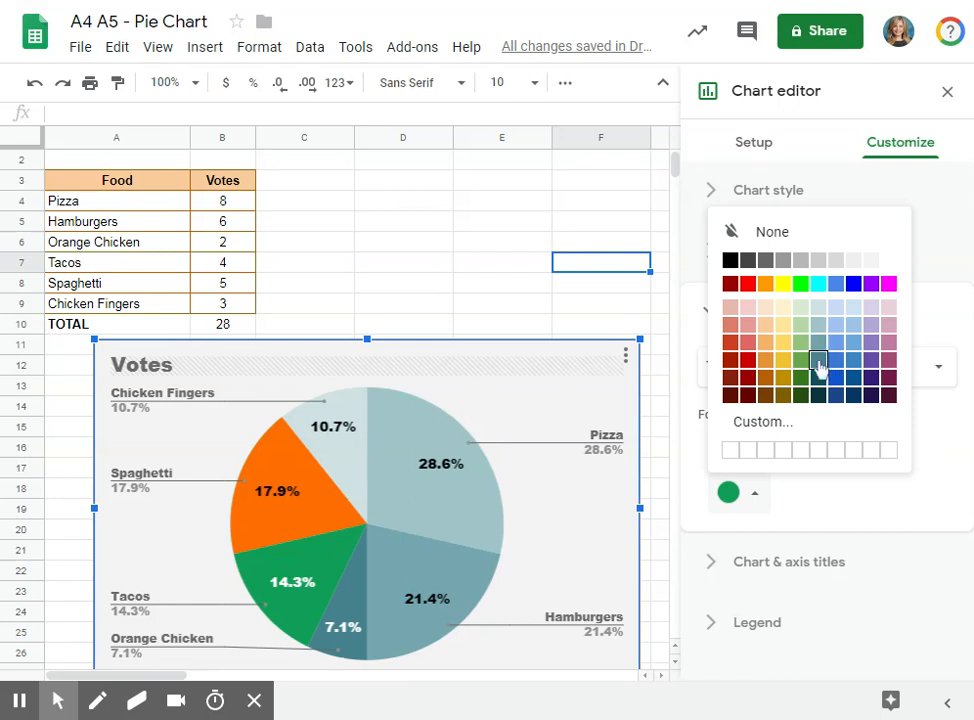
click(818, 381)
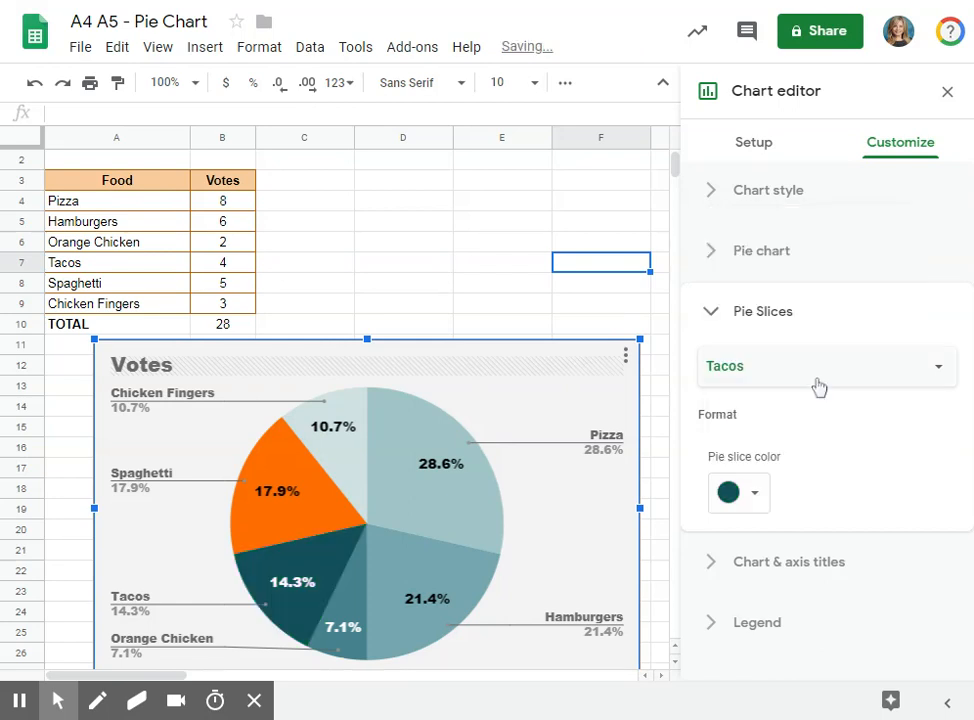
click(759, 492)
click(811, 498)
Set the Spaghetti slice to the darkest teal shade in the palette and close the chart editor.
click(759, 368)
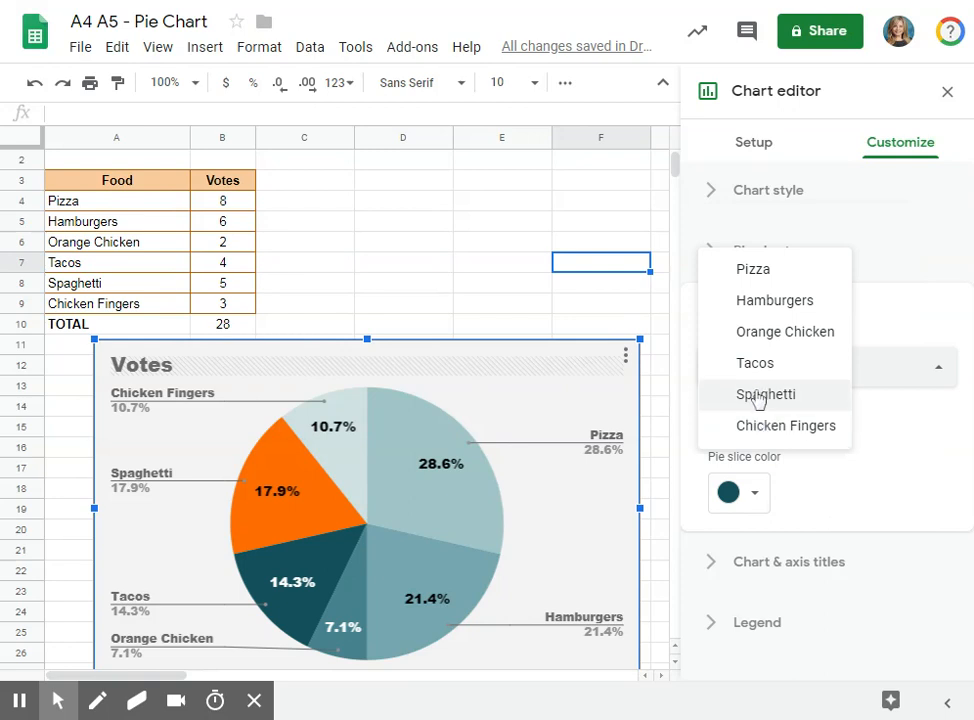
click(759, 396)
click(787, 382)
click(753, 495)
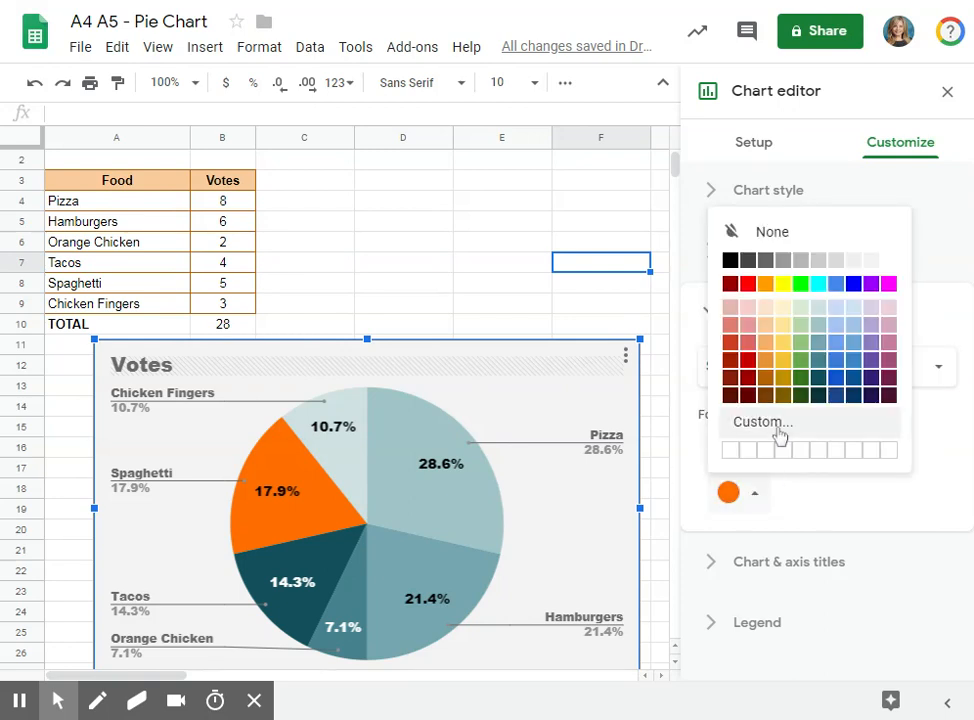
click(819, 396)
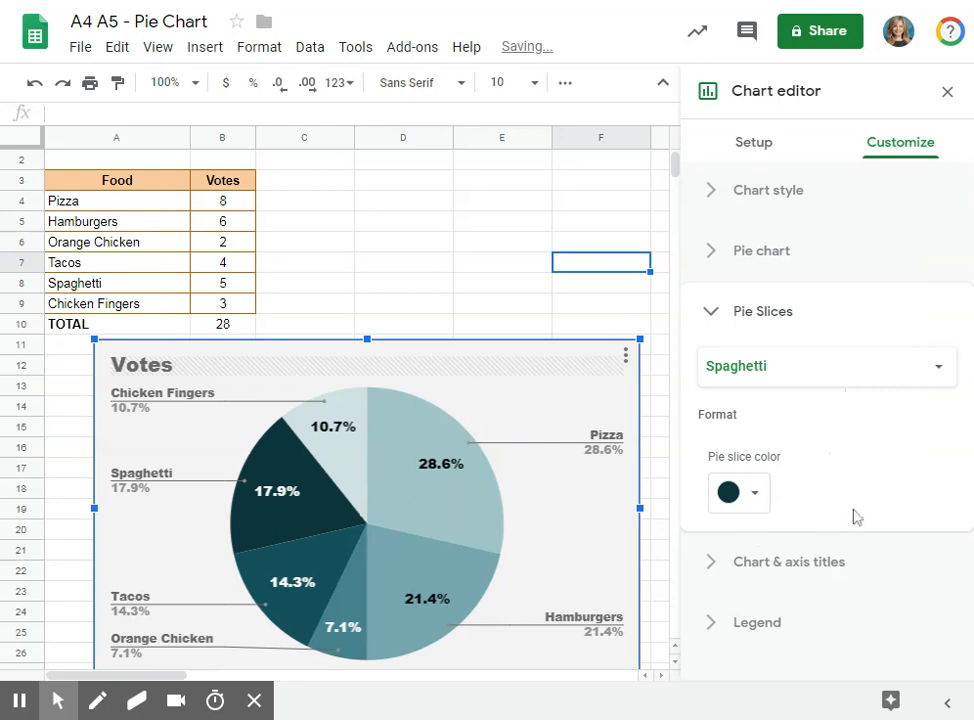
click(649, 325)
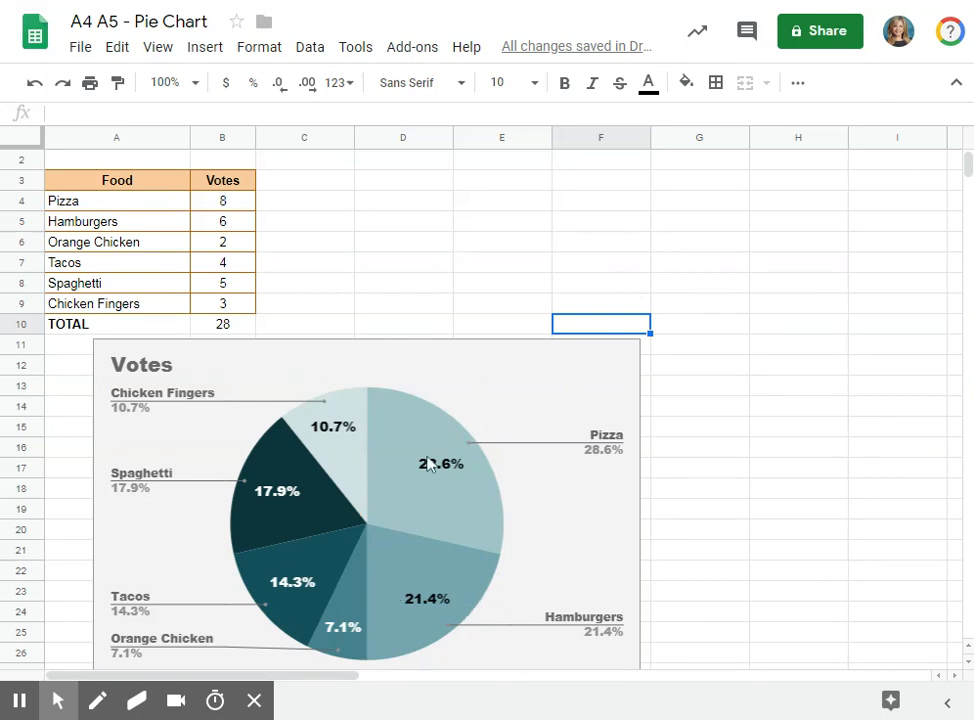
Reopen the pie chart for editing and change the chart title text to "Votes for Types of Food".
click(318, 362)
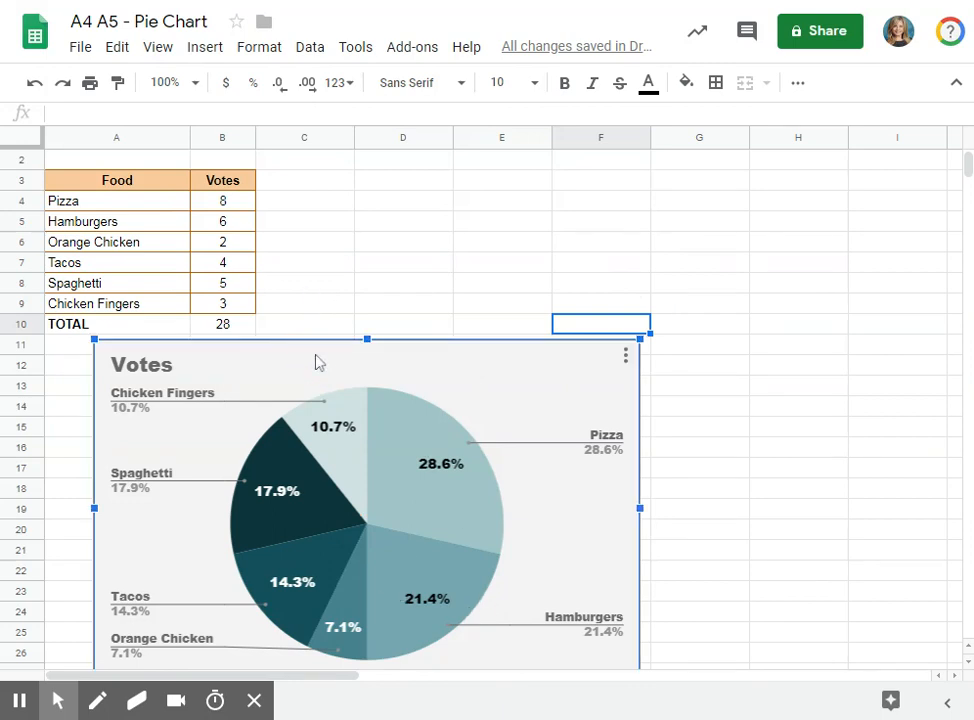
double_click(457, 363)
click(467, 393)
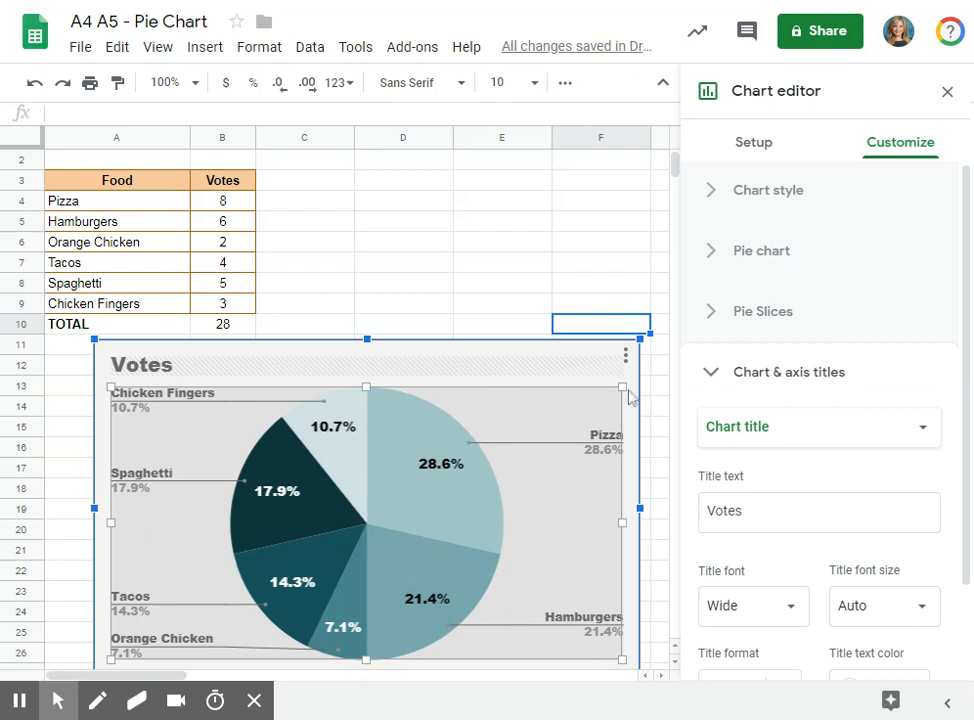
click(712, 320)
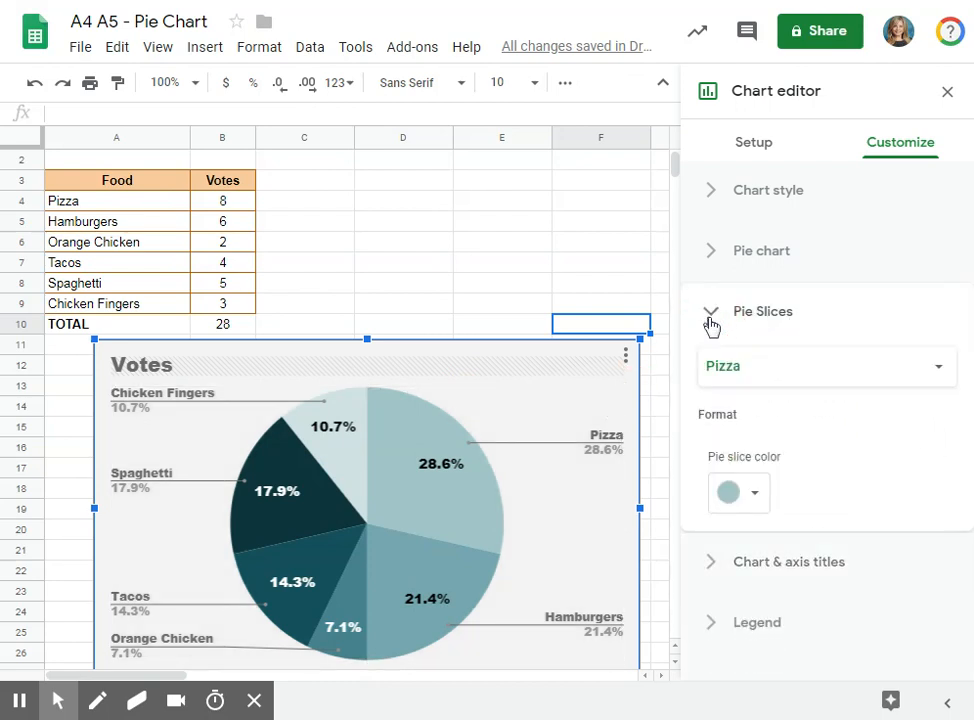
click(709, 563)
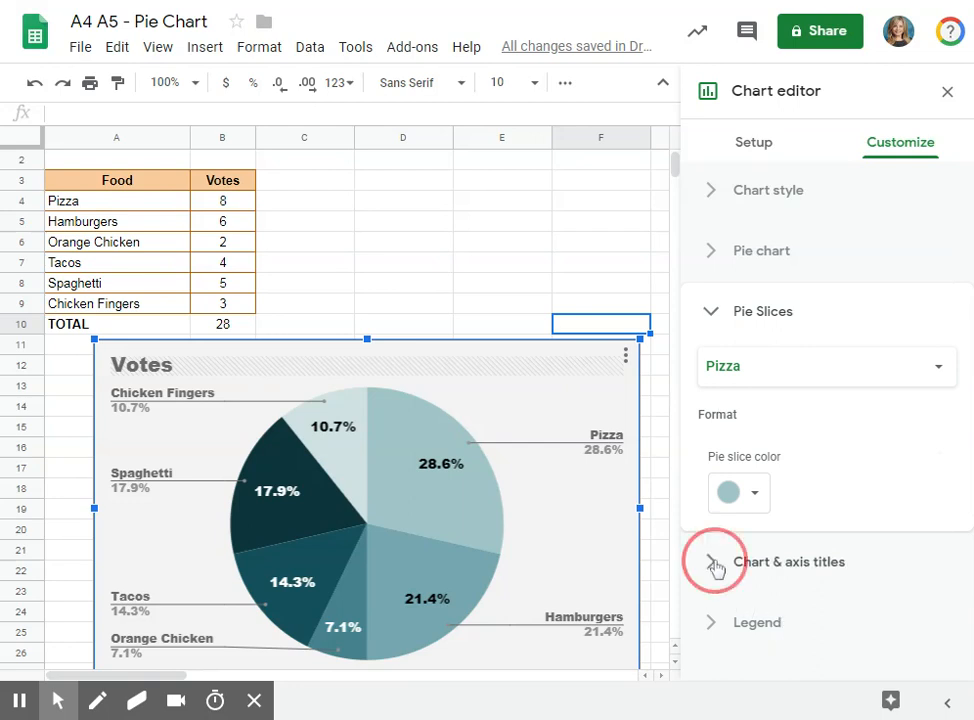
scroll(870, 398, down, 2)
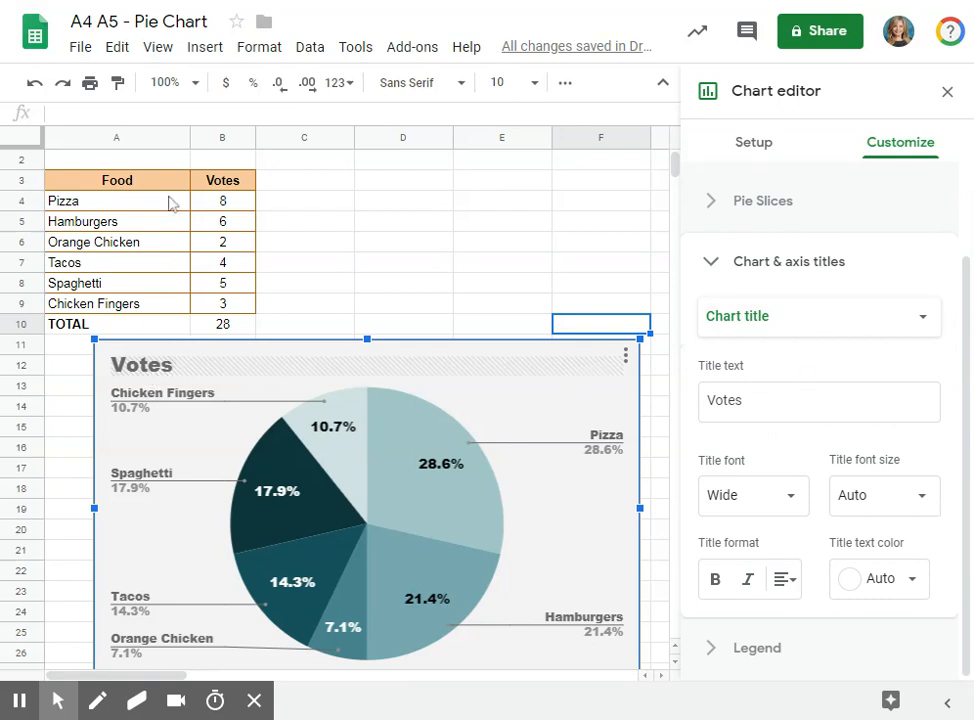
click(923, 318)
click(922, 359)
click(741, 400)
double_click(704, 398)
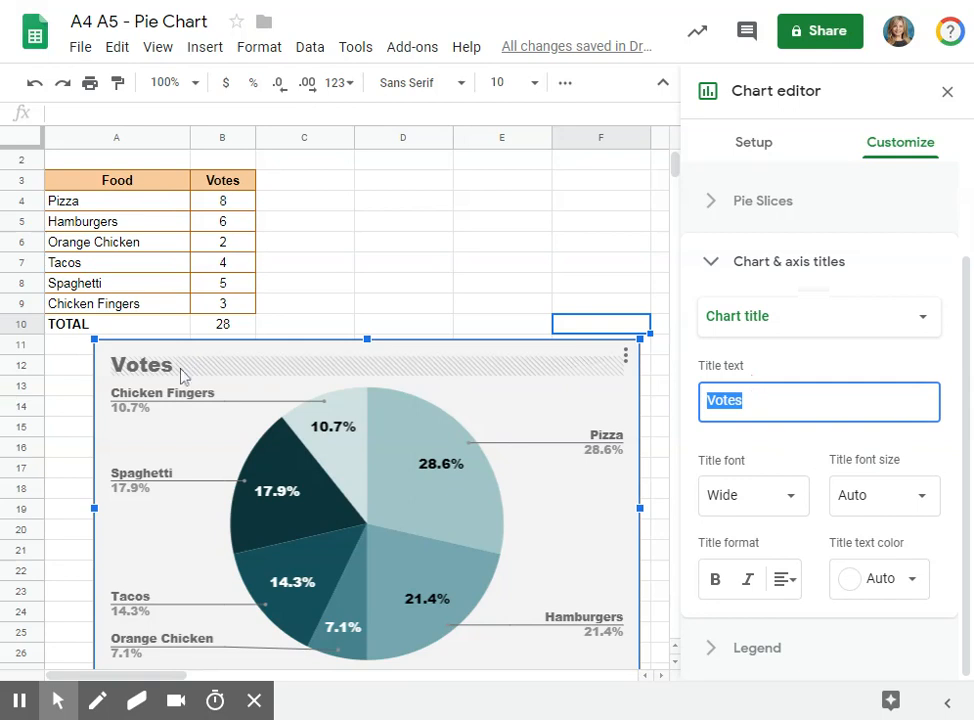
key(Right)
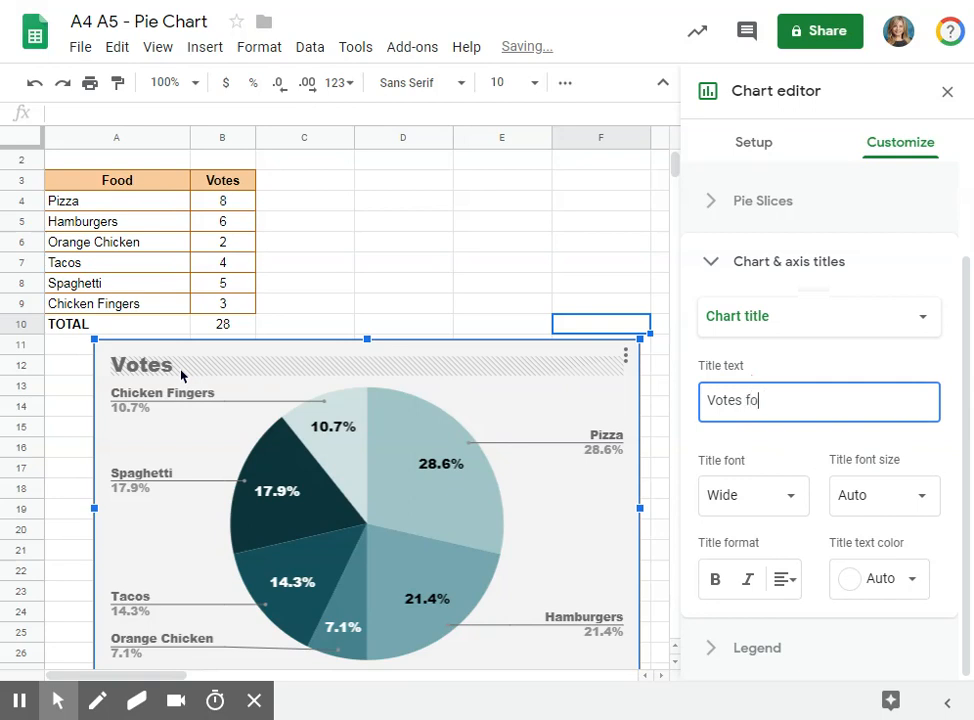
text(for Types of Food)
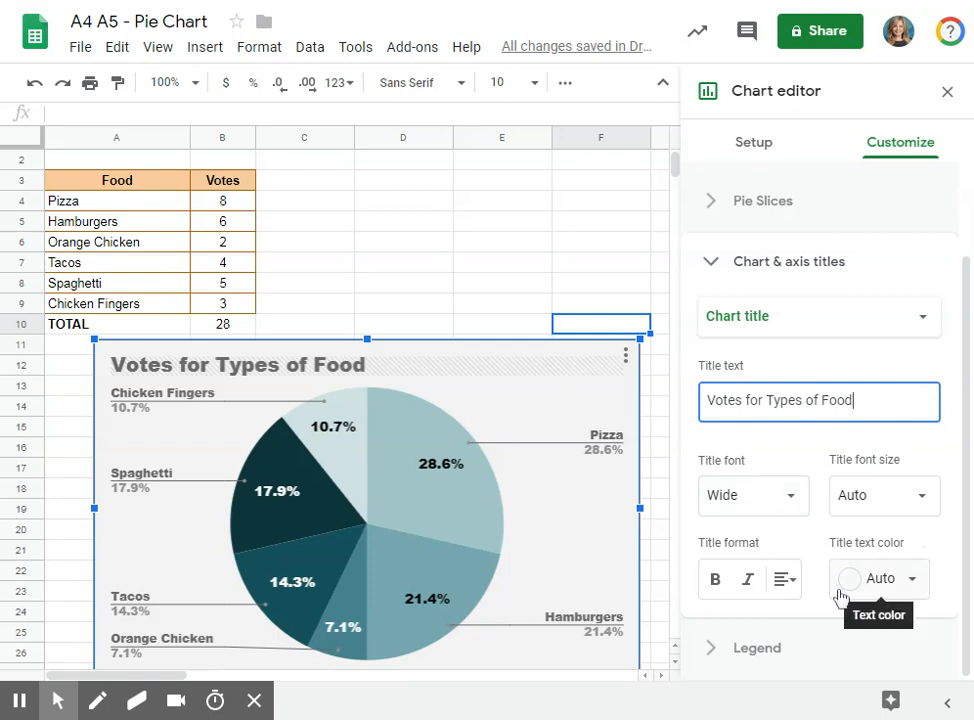
Try the Top, Bottom and Left legend positions on the pie chart and set the legend back to Labeled.
click(707, 646)
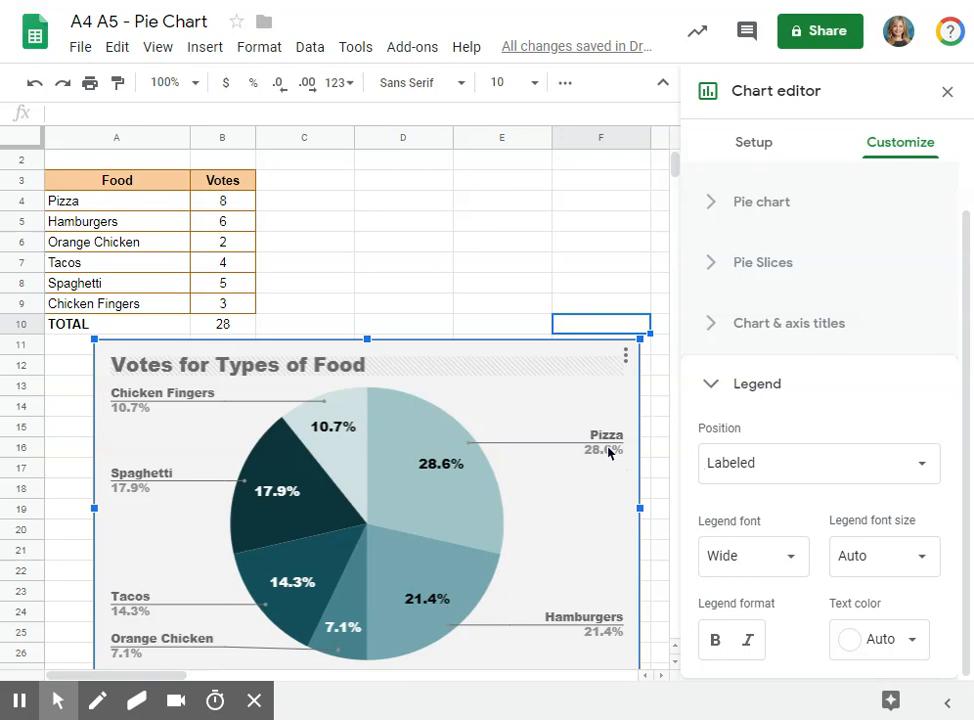
click(880, 463)
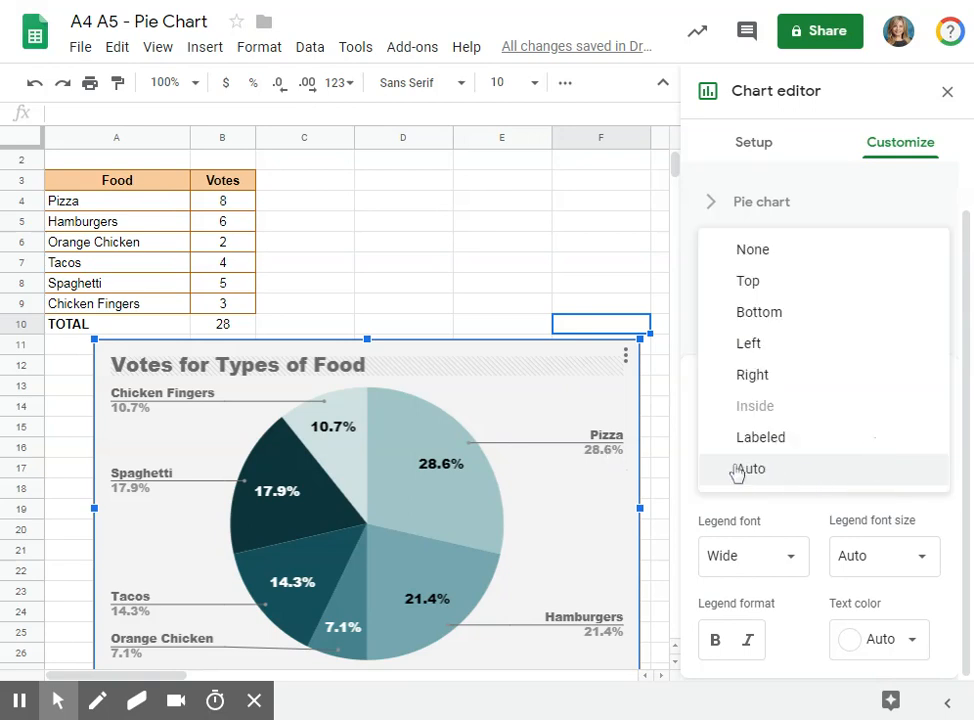
click(749, 281)
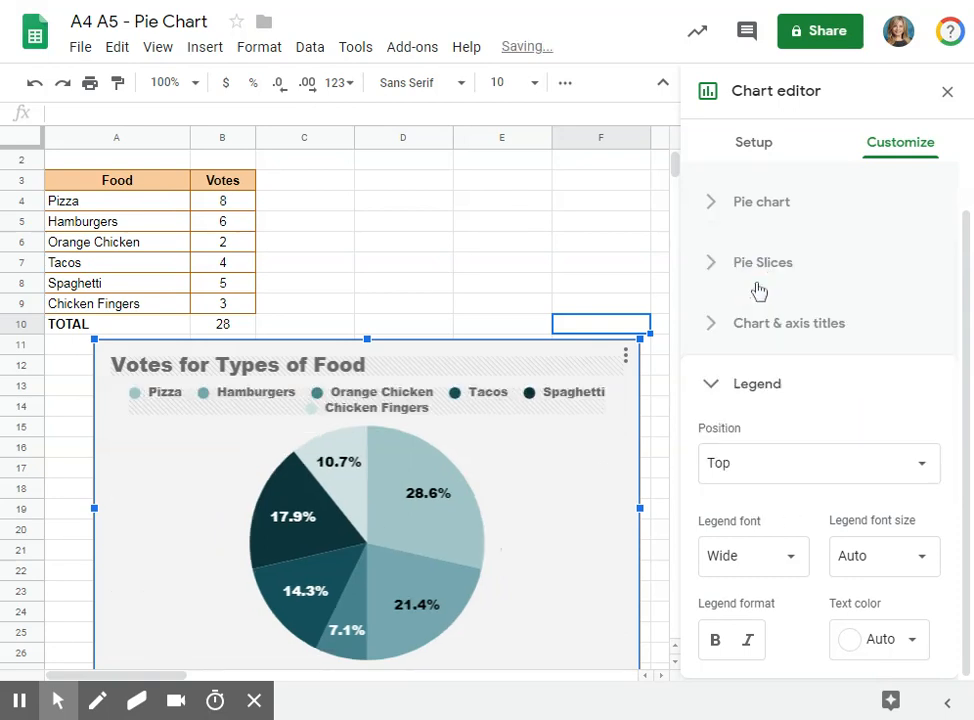
click(858, 481)
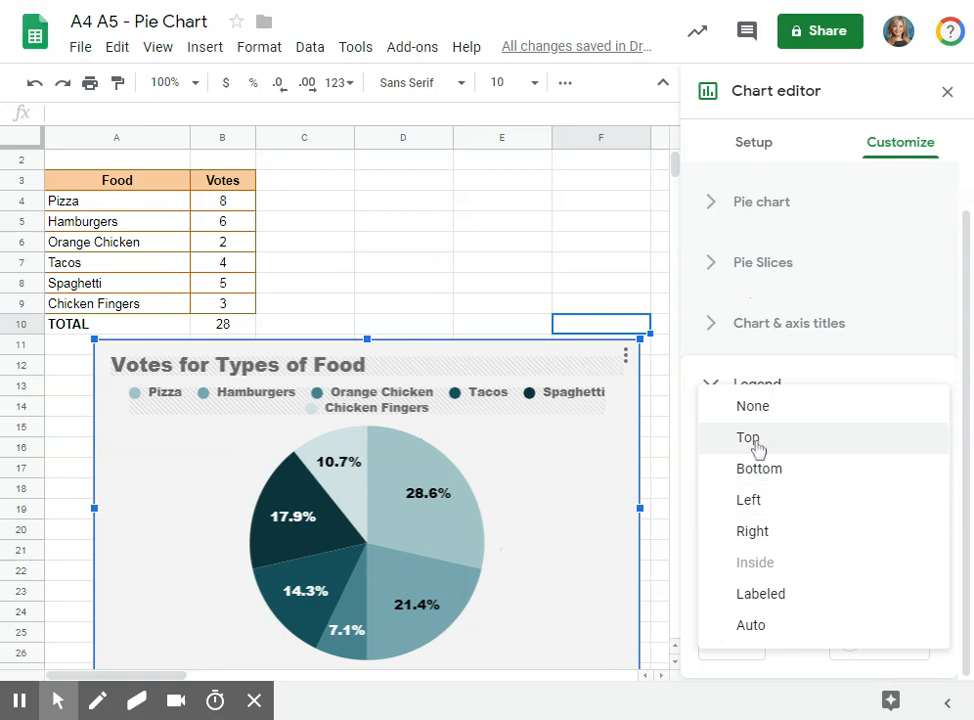
click(771, 472)
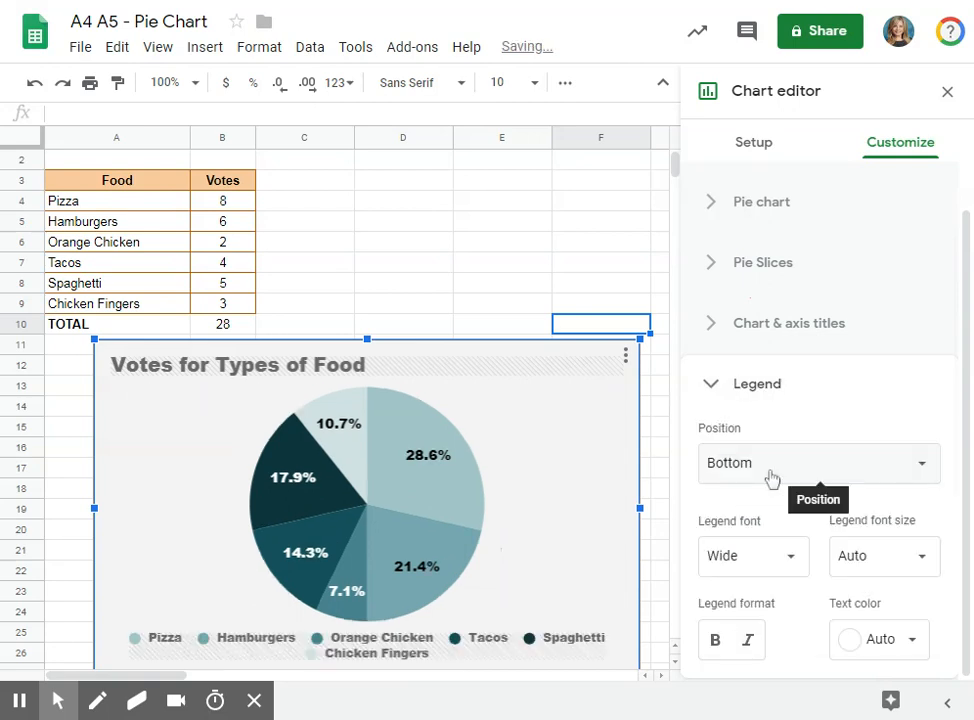
click(763, 481)
click(752, 468)
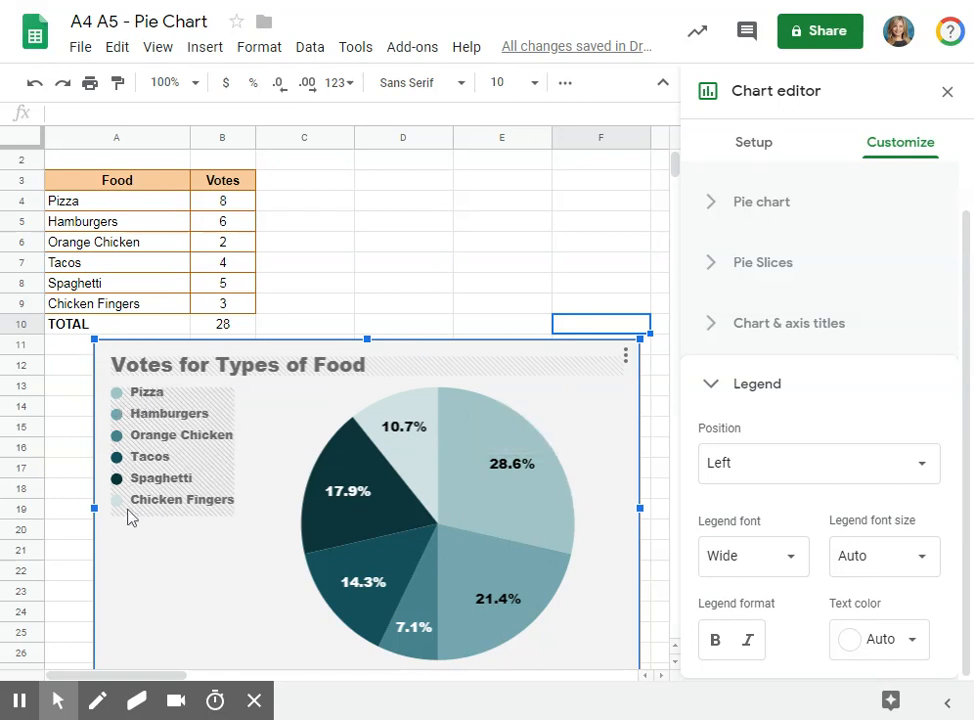
mouse_move(412, 485)
click(817, 465)
click(819, 553)
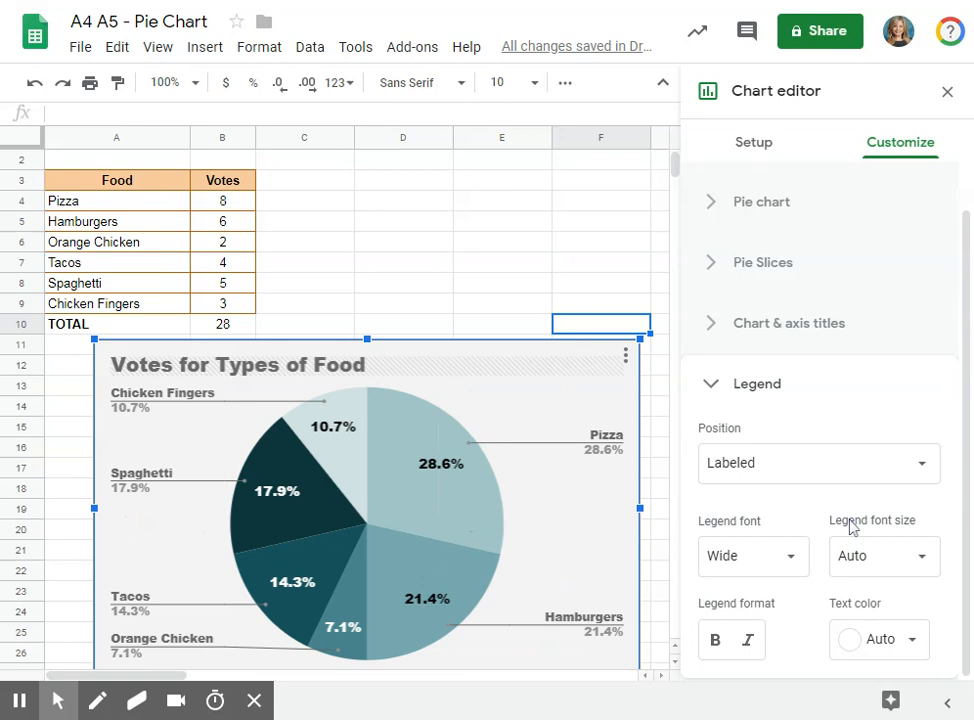
Compare the Left legend position with Labeled once more, ending on Labeled.
click(823, 463)
click(793, 345)
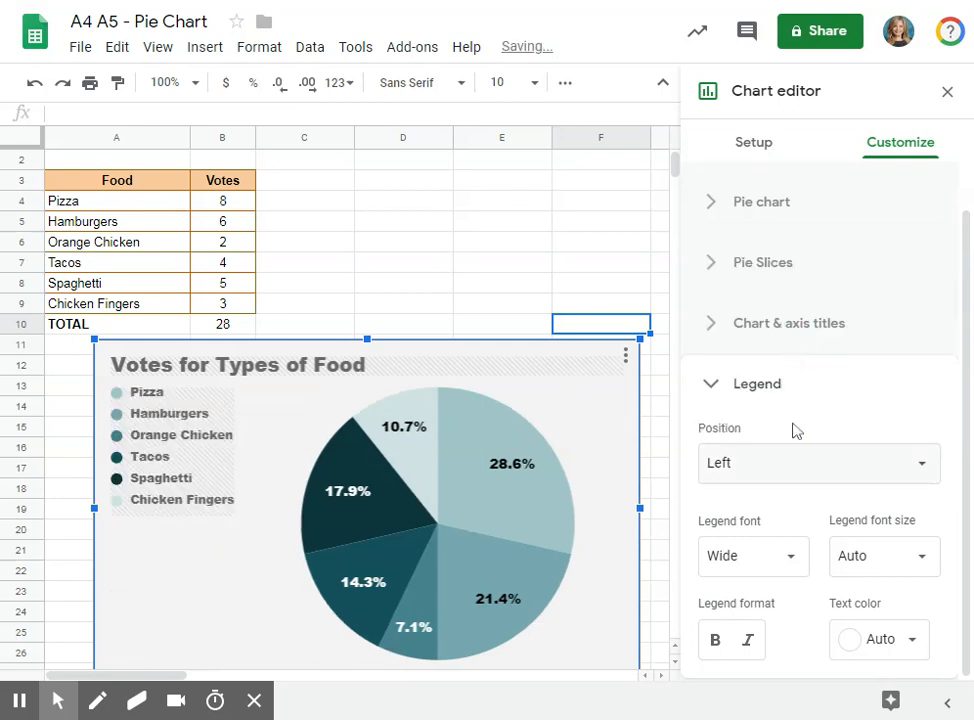
click(820, 466)
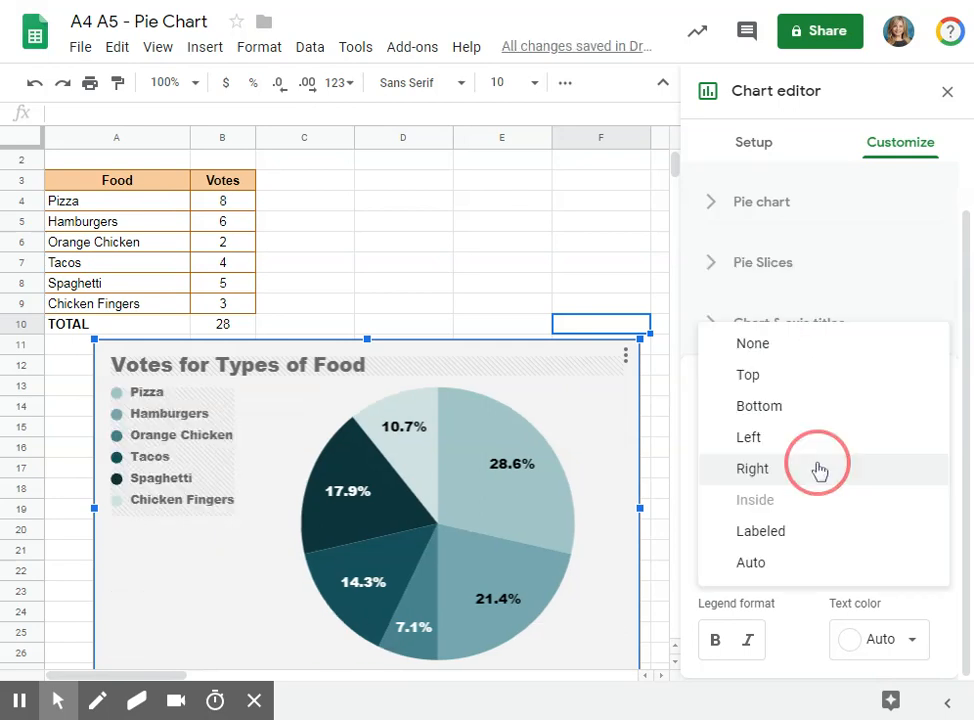
click(815, 540)
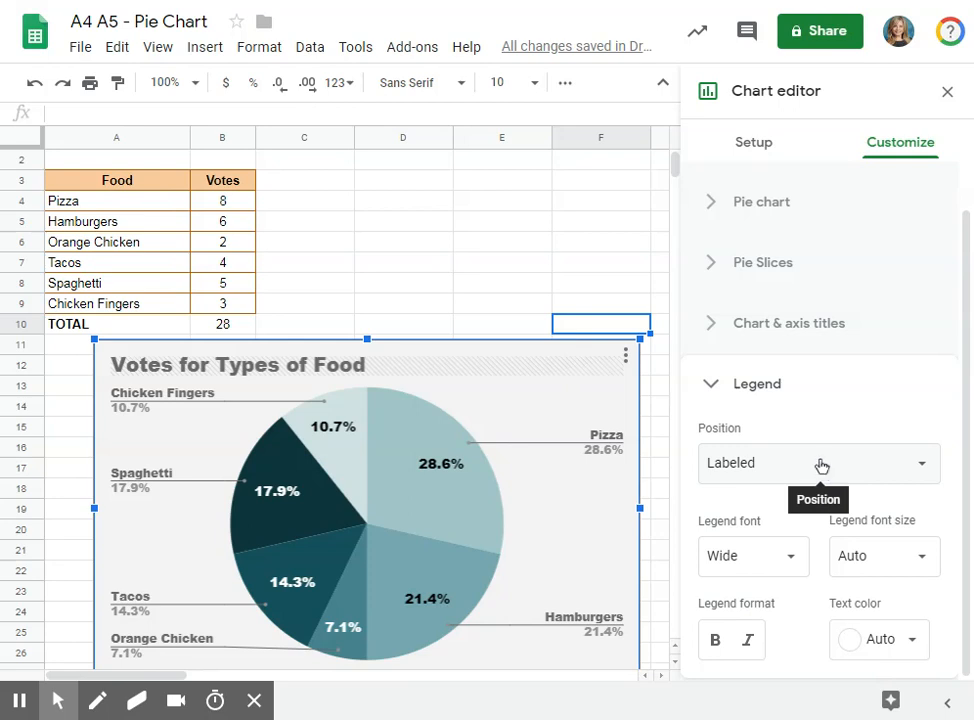
Try the pie chart without a legend by choosing None and restore the Labeled position.
click(905, 468)
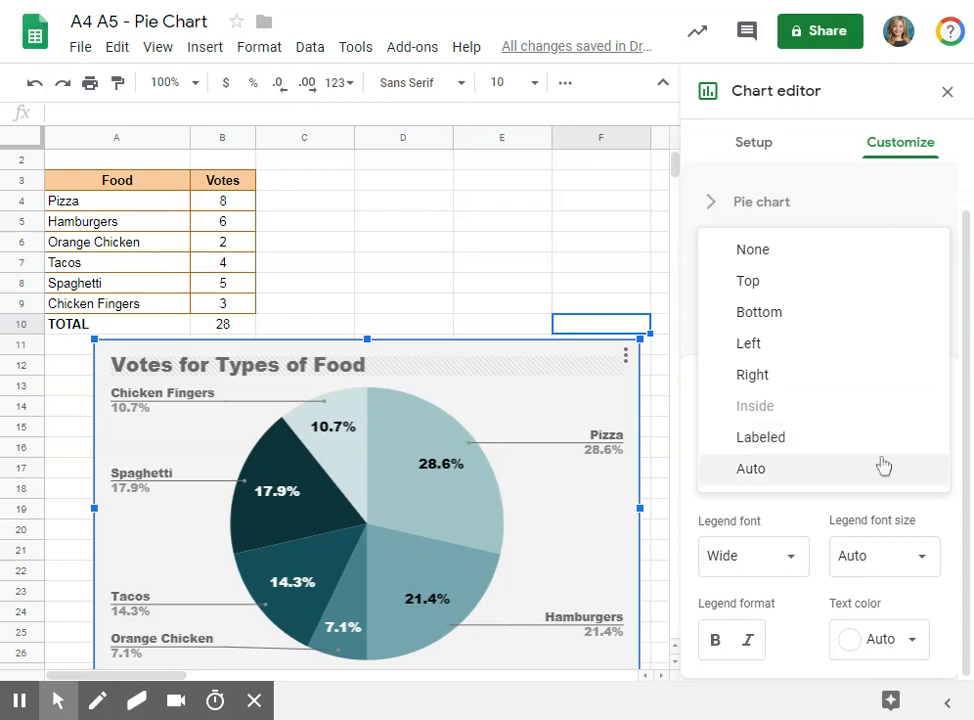
click(815, 253)
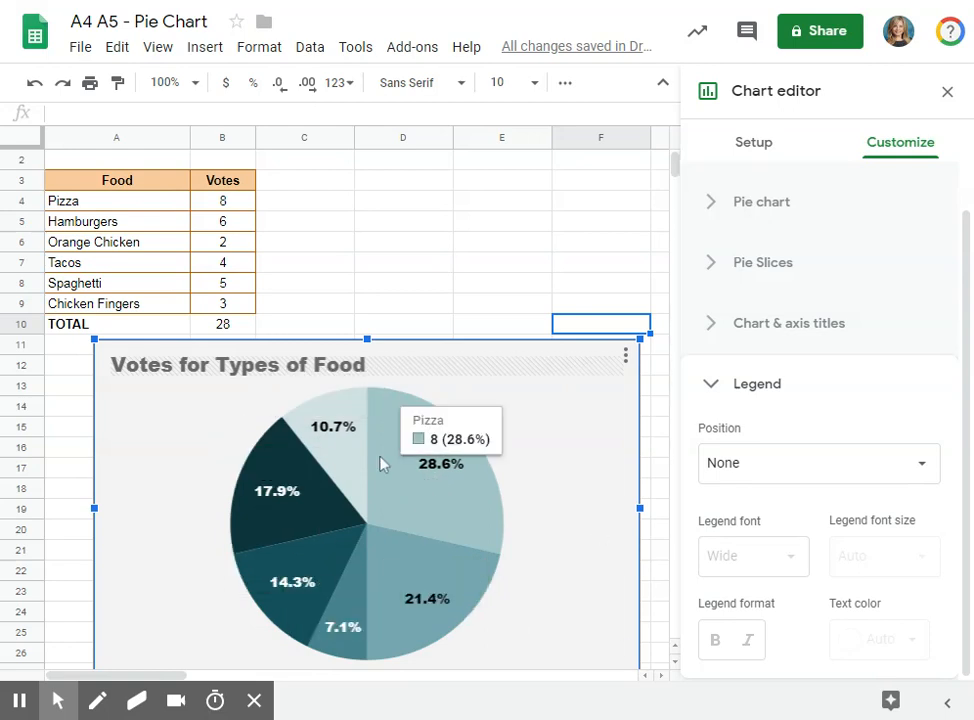
click(819, 458)
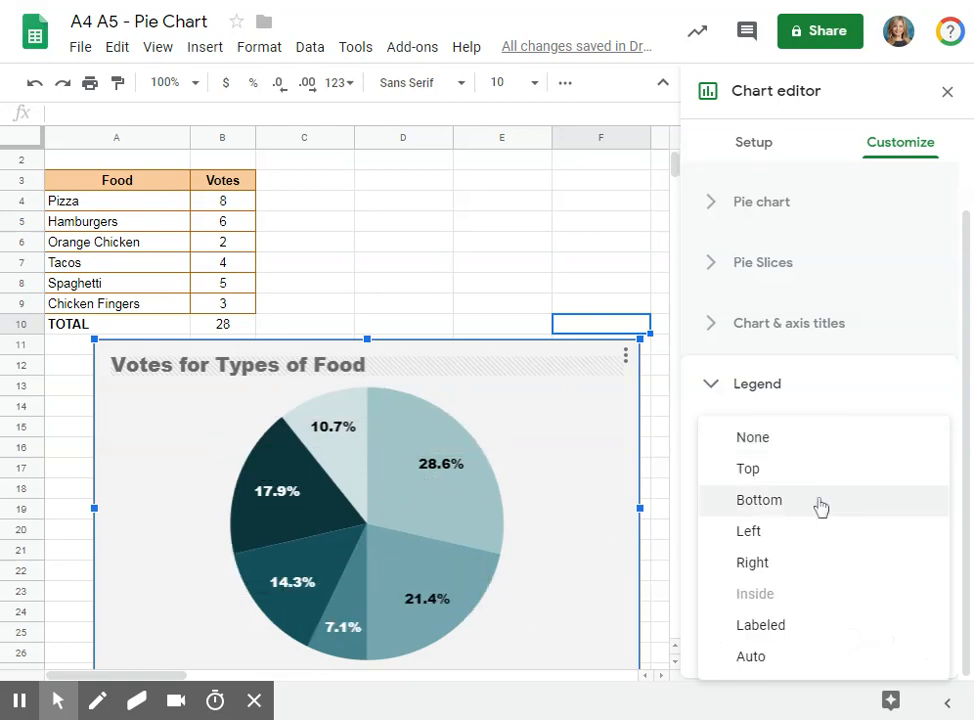
click(810, 634)
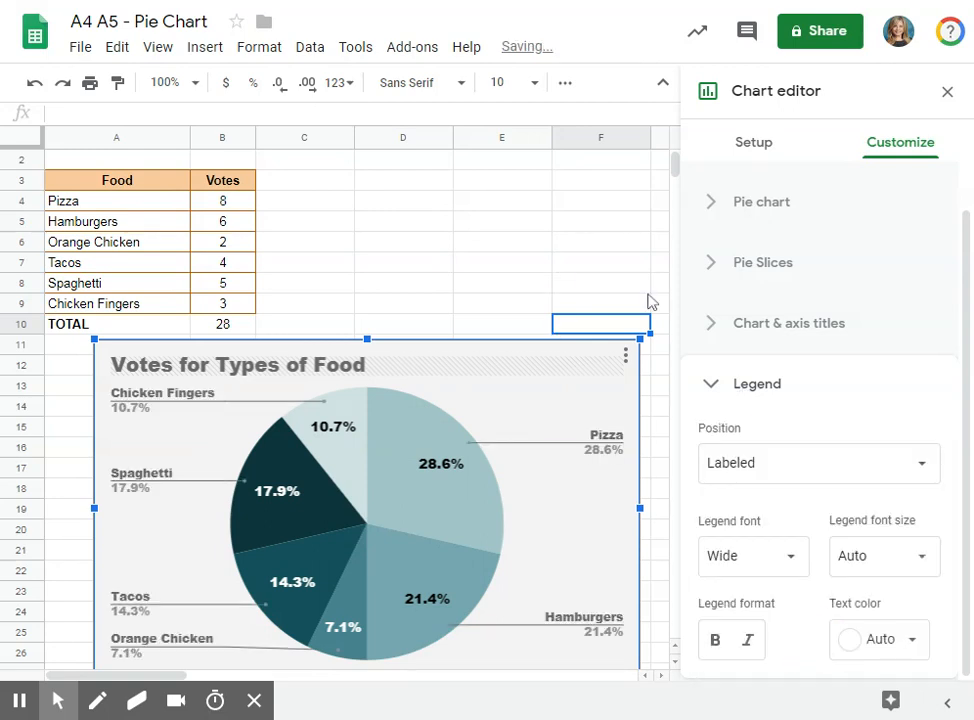
Close the chart editor, shrink the pie chart slightly and shift it closer to column A just below the TOTAL row.
scroll(511, 299, up, 1)
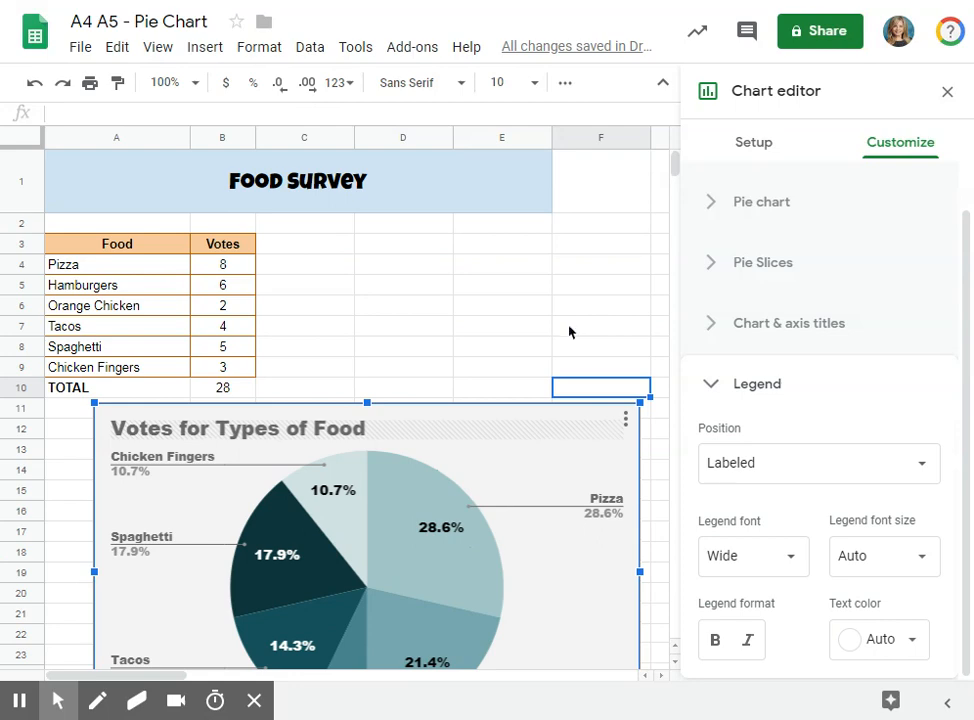
scroll(570, 330, down, 3)
scroll(572, 322, up, 3)
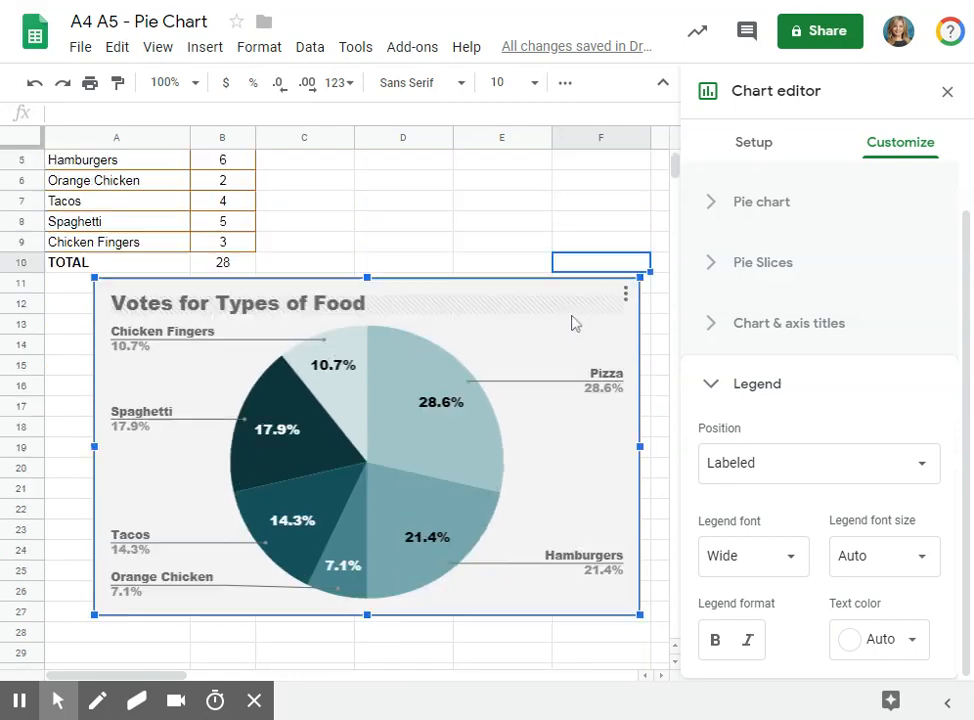
click(618, 327)
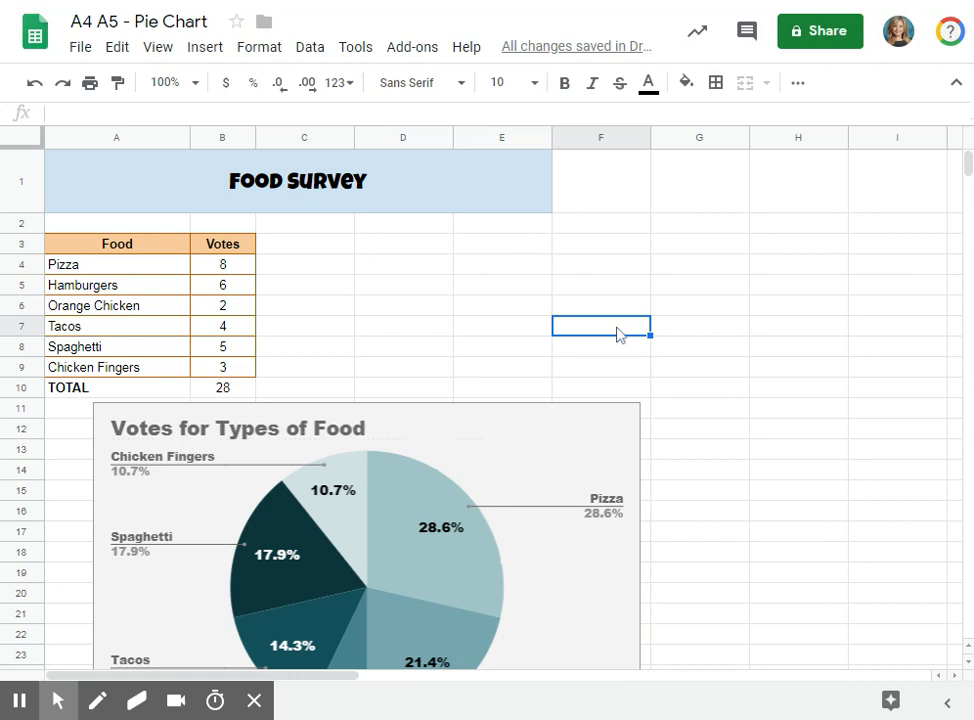
click(502, 367)
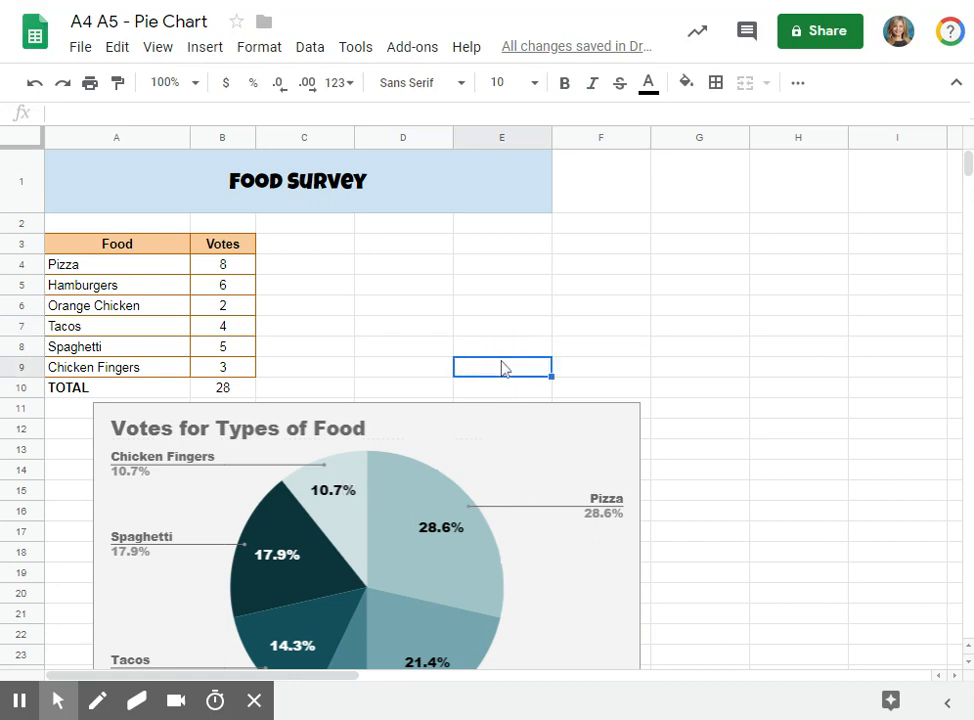
click(541, 441)
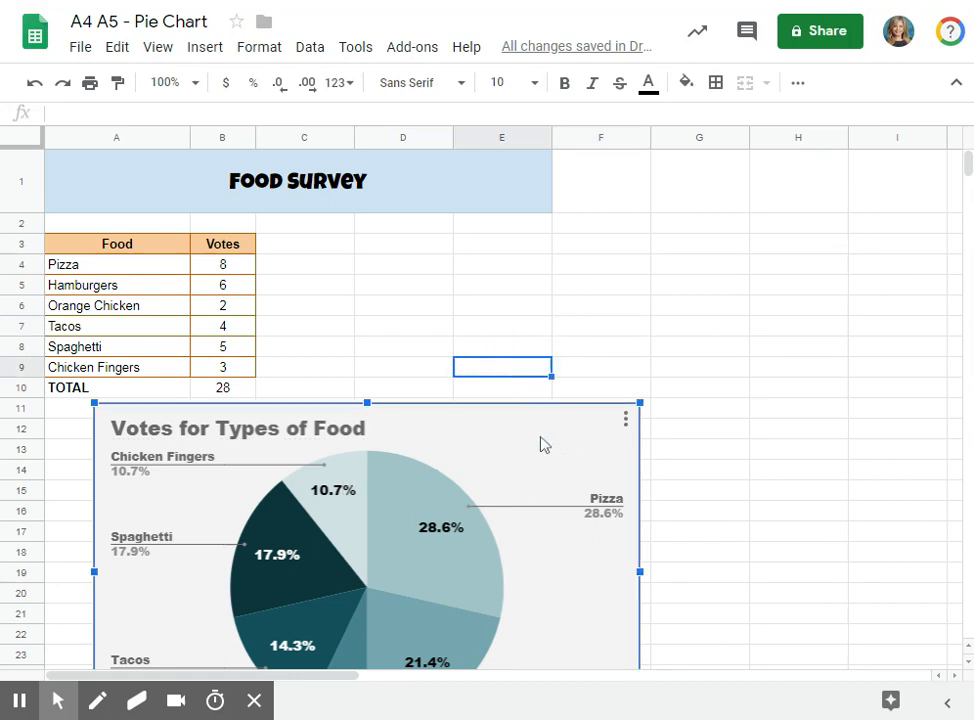
drag(638, 403, 609, 409)
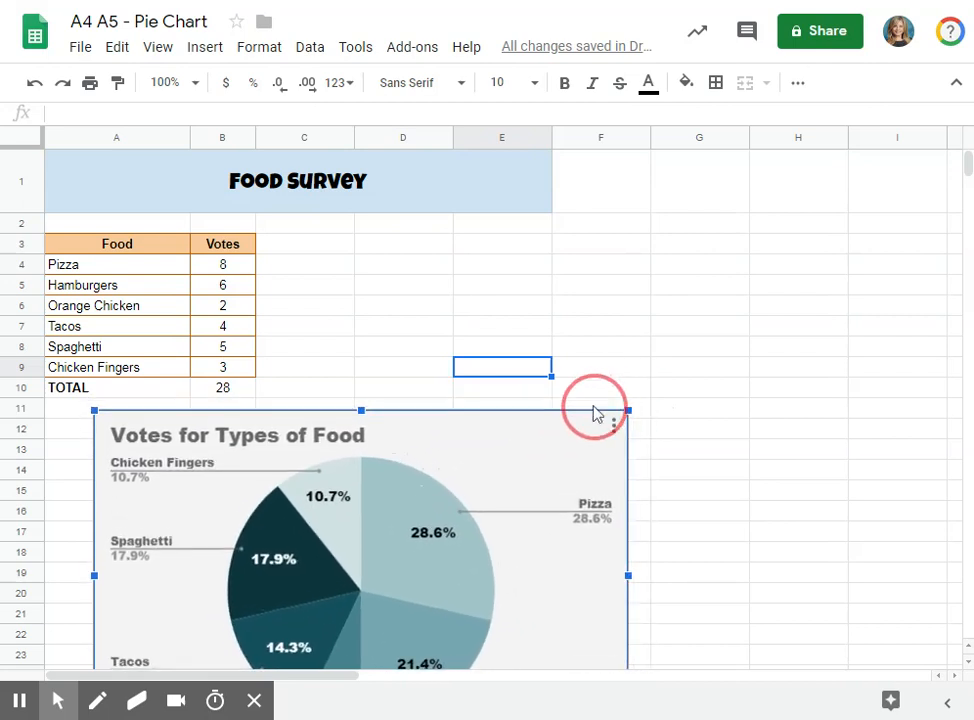
drag(526, 465, 492, 470)
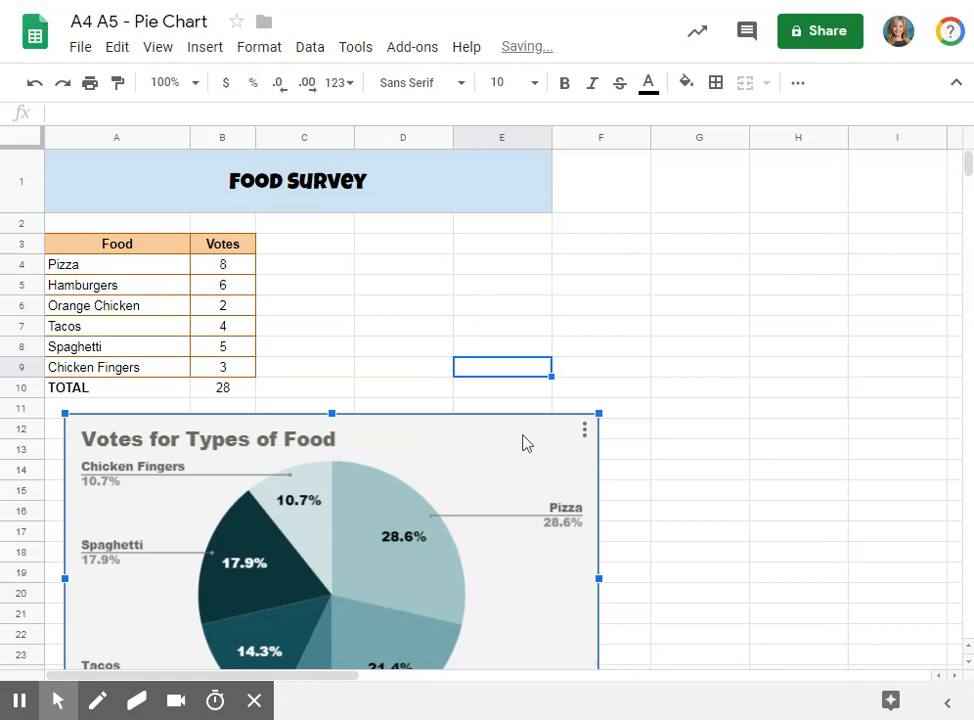
Reopen the chart editor to look at the Chart style options and close it without changes.
double_click(527, 443)
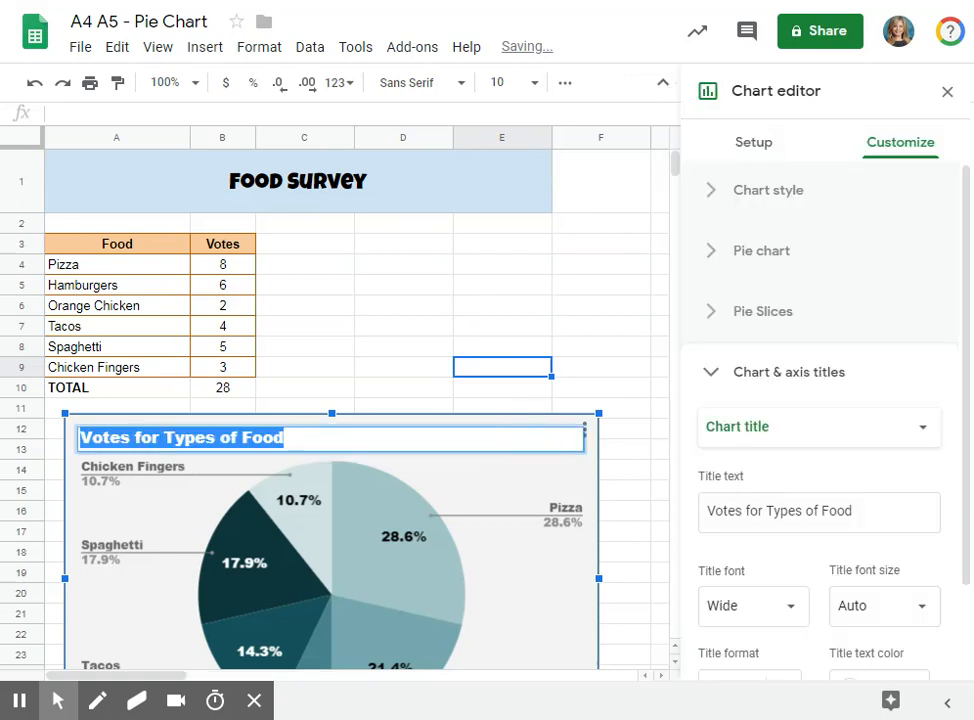
click(898, 338)
click(772, 189)
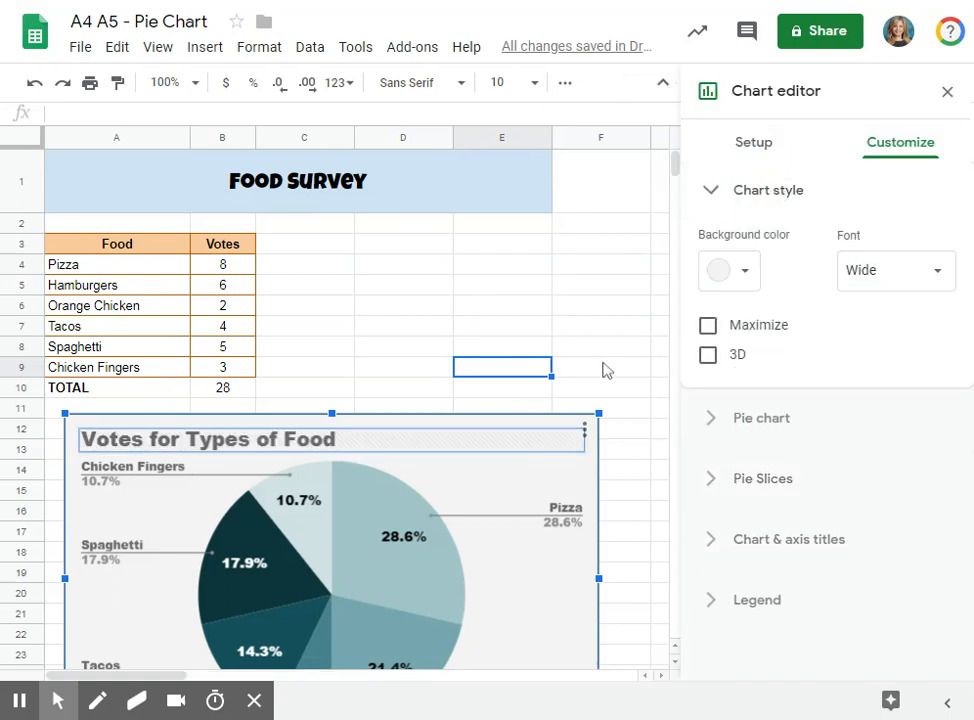
click(588, 333)
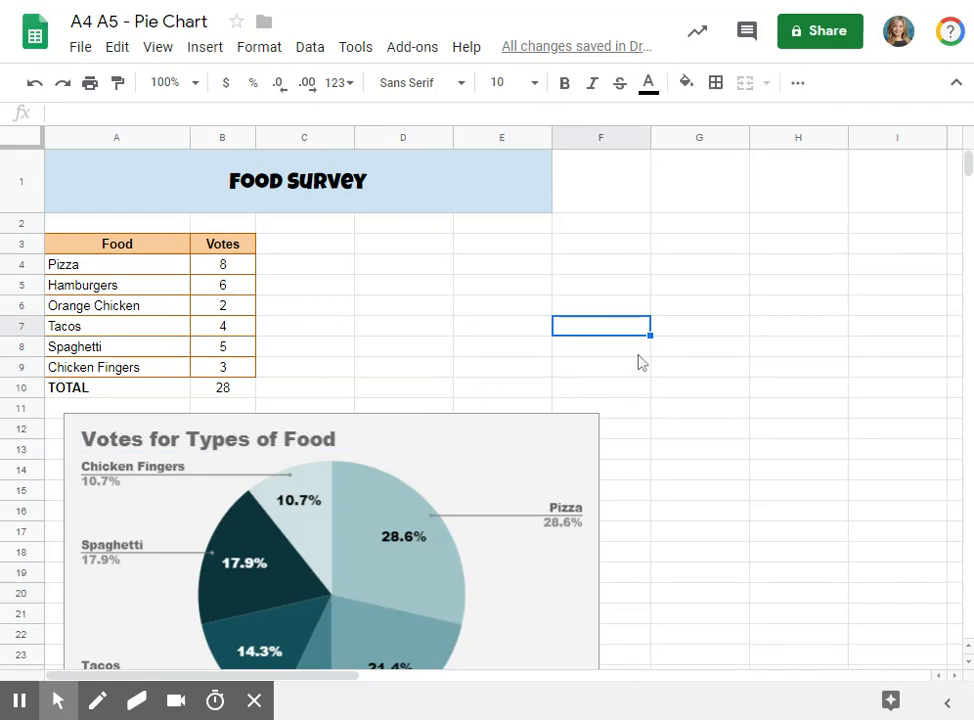
Look through the pie chart's options menu, reopen its title settings in the chart editor and close them without changes.
scroll(643, 363, down, 2)
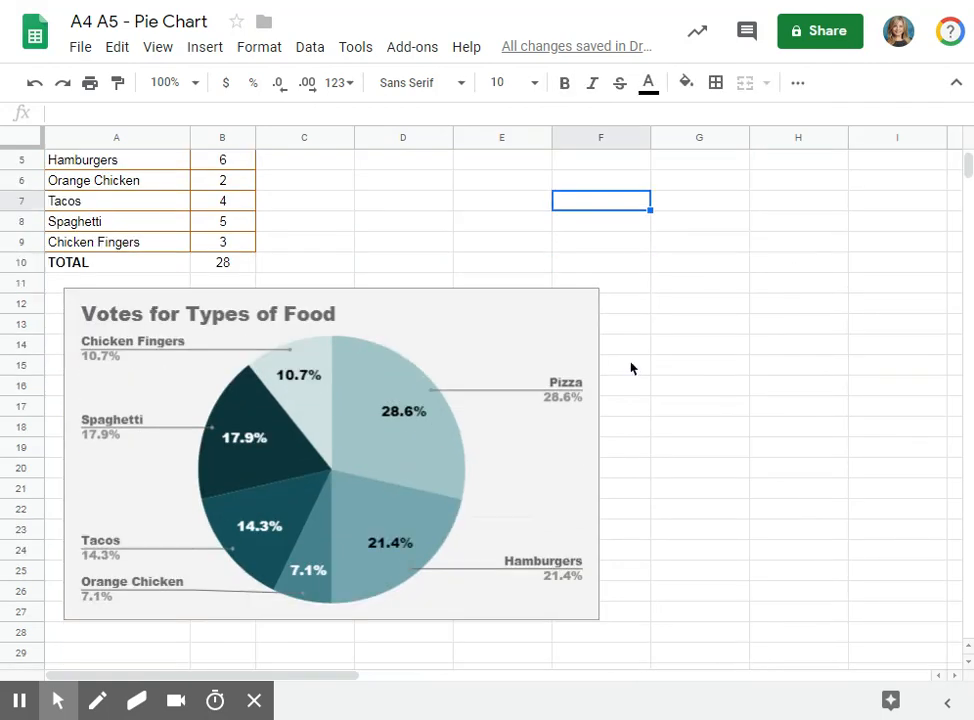
click(505, 335)
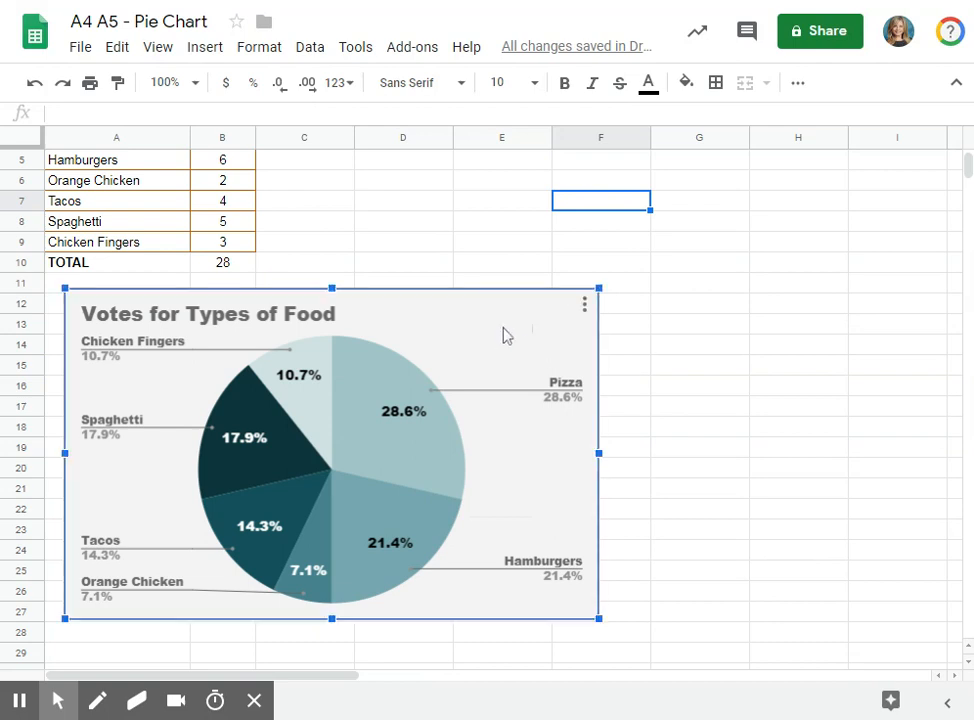
click(585, 305)
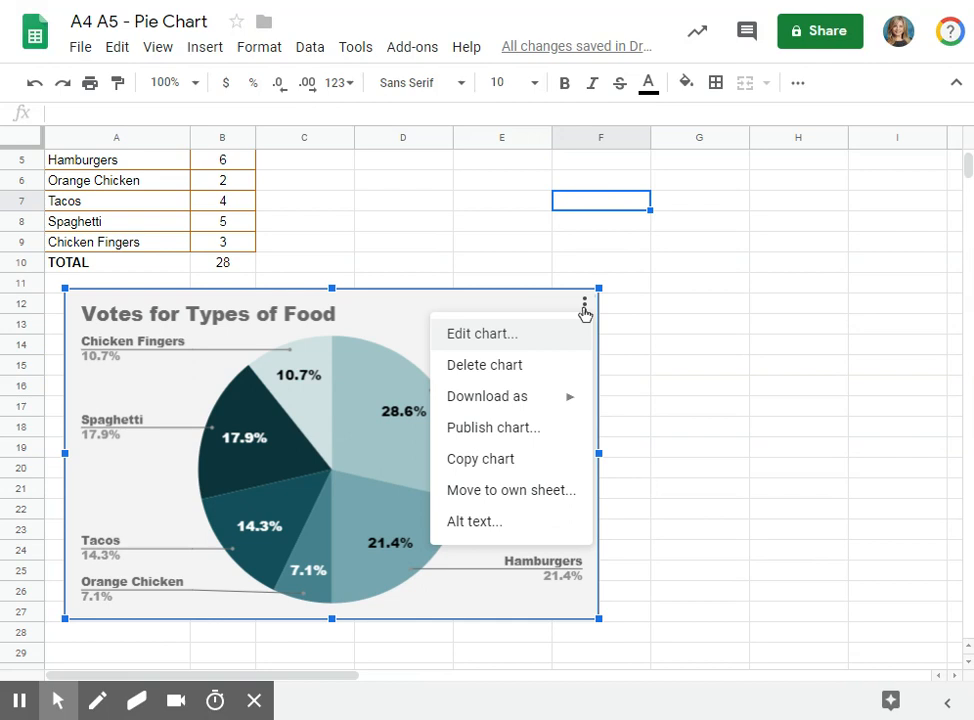
mouse_move(489, 396)
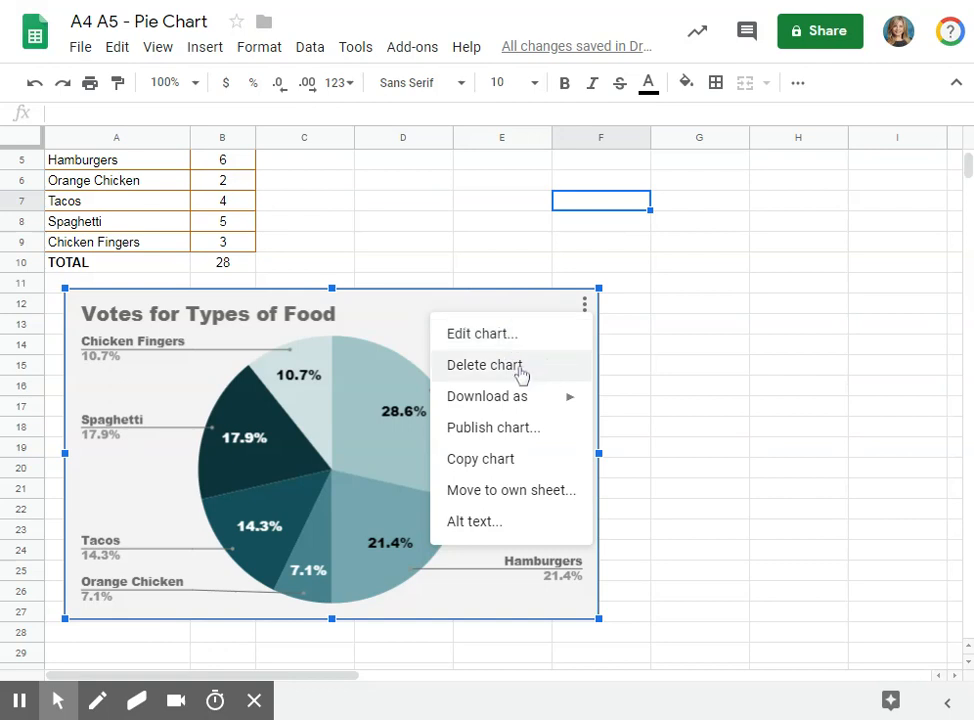
double_click(374, 316)
click(463, 372)
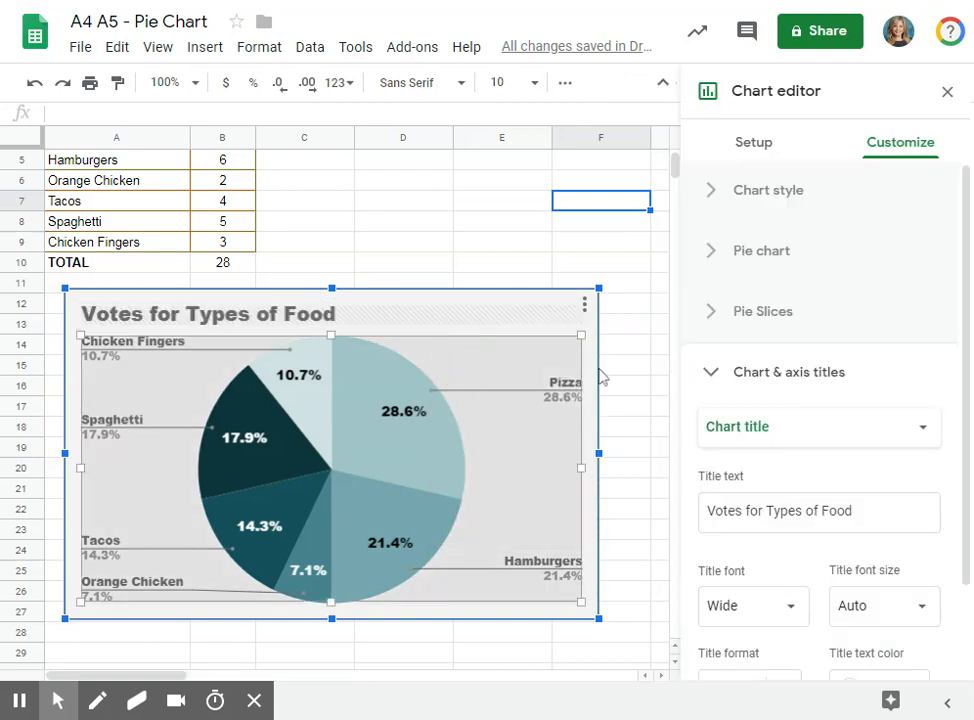
click(596, 376)
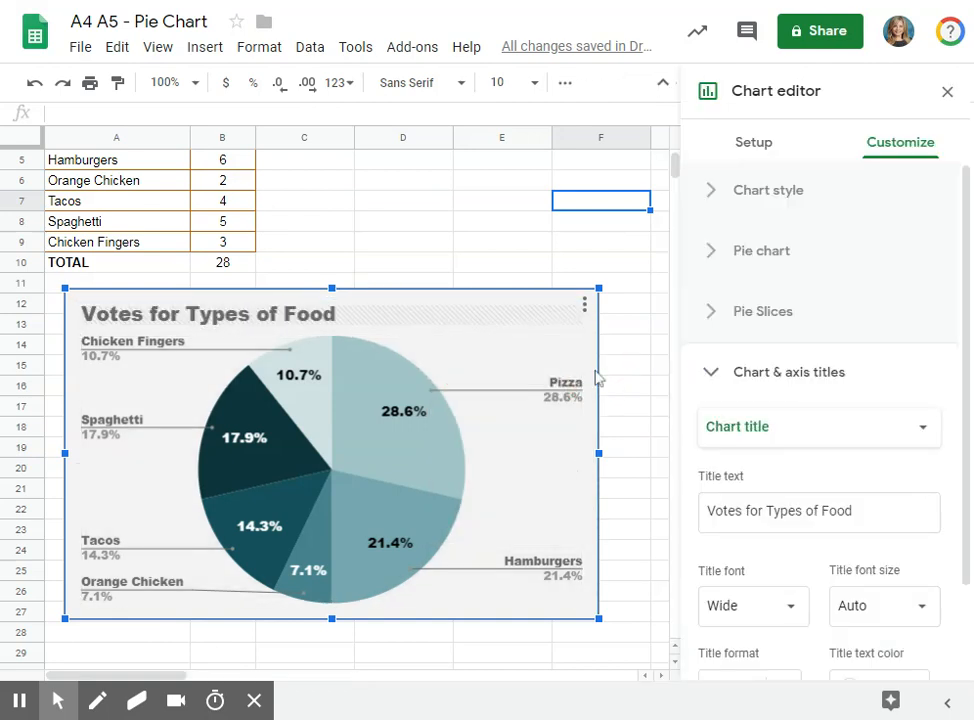
click(422, 224)
click(560, 243)
click(676, 304)
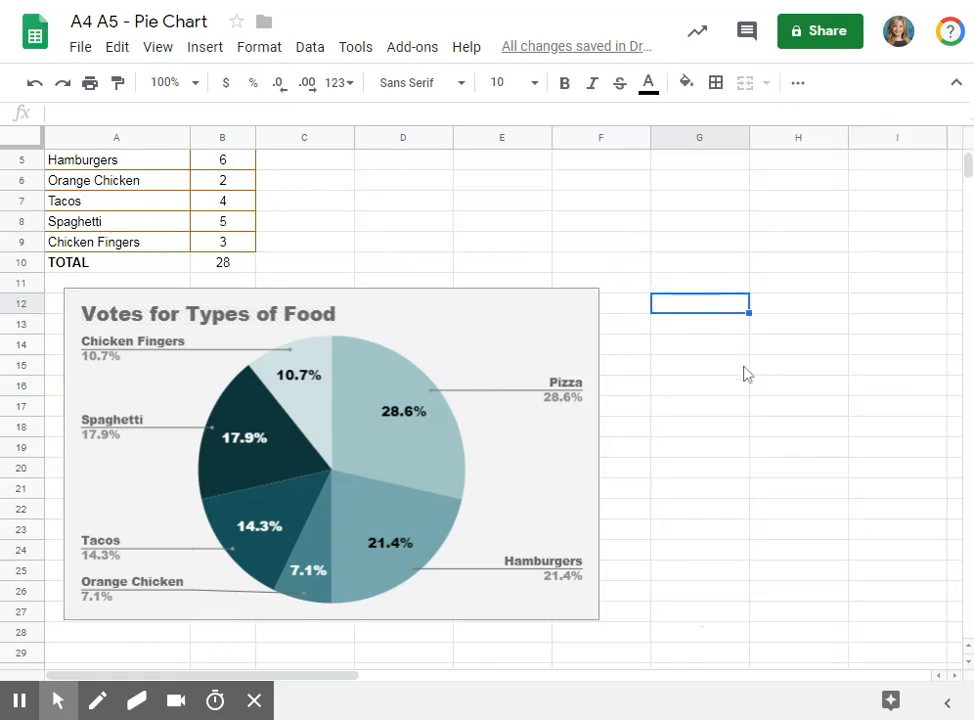
Insert a second chart from the food and votes data in A3:B9.
scroll(752, 543, up, 2)
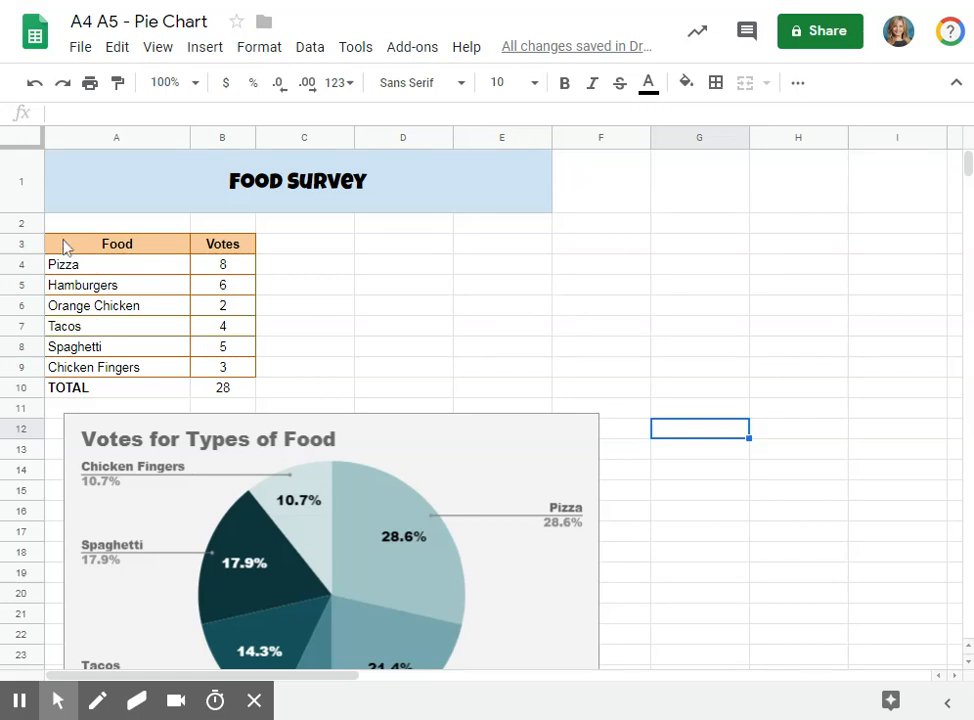
click(92, 247)
drag(92, 247, 228, 372)
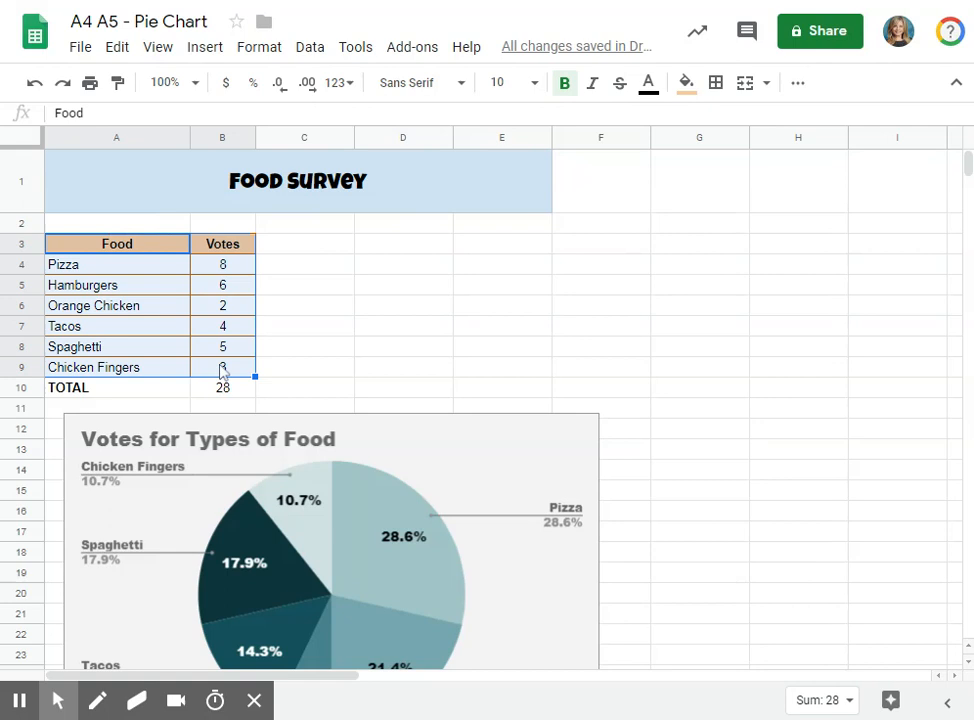
click(201, 50)
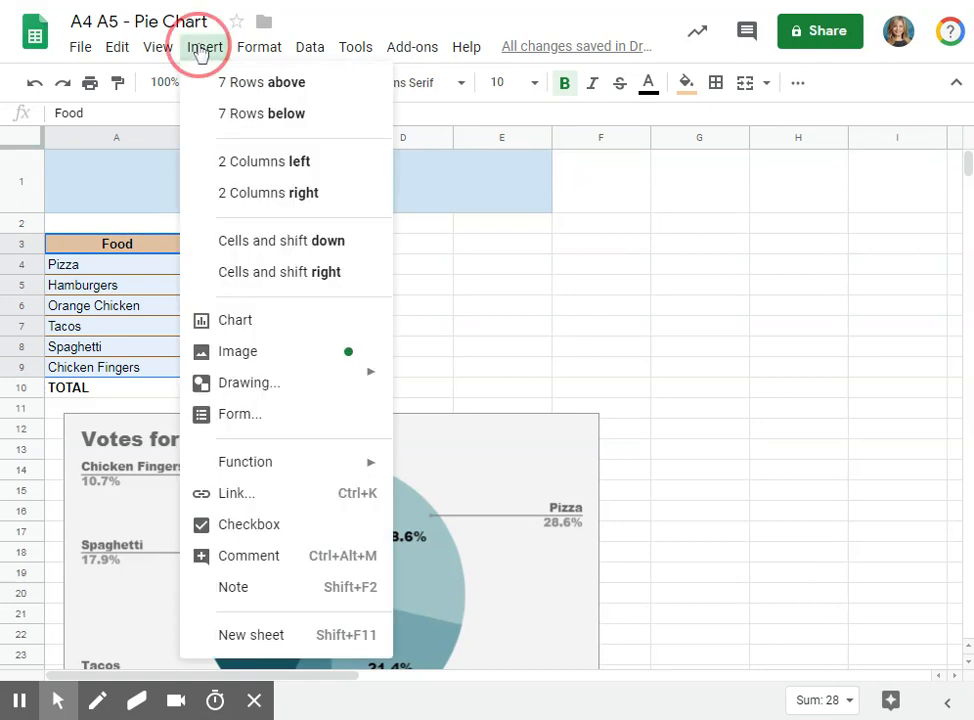
click(223, 323)
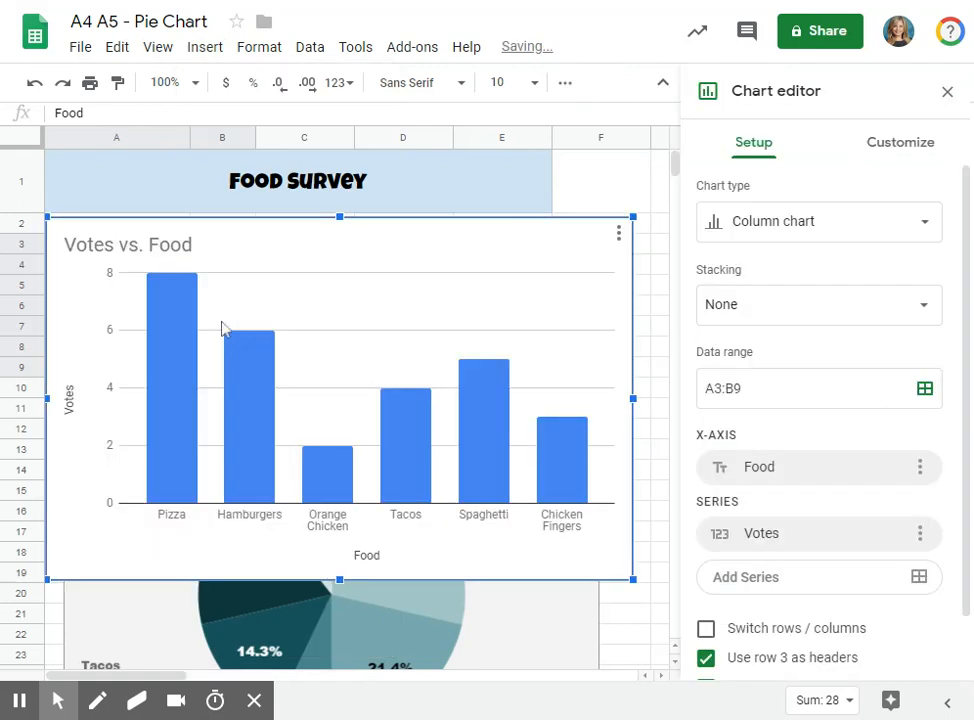
Browse the available chart types and try the new chart as a Scatter chart.
click(926, 224)
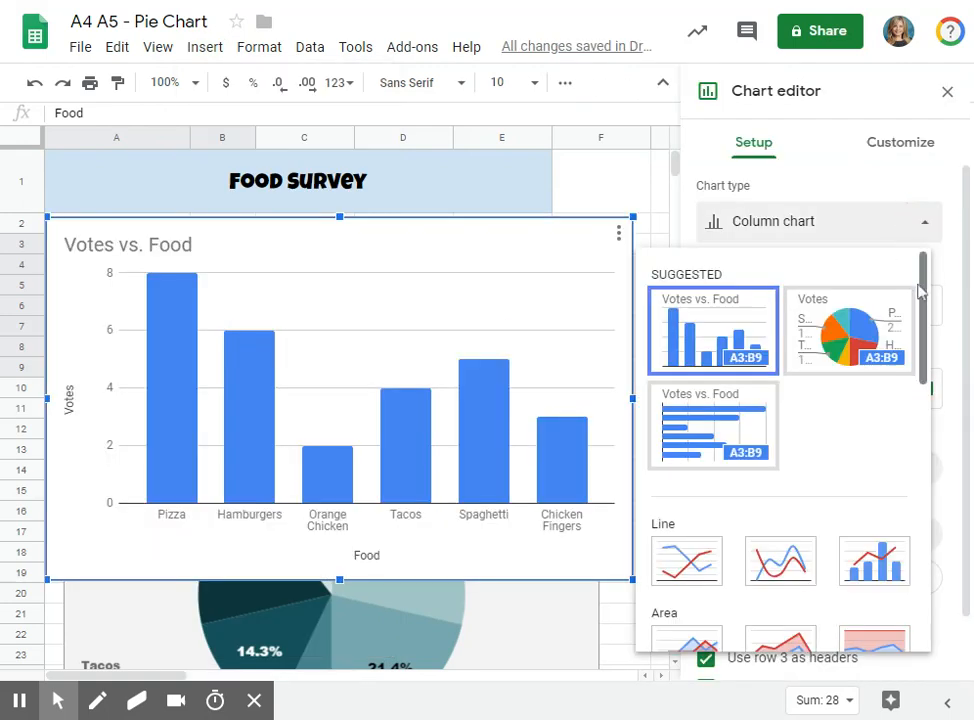
drag(923, 300, 940, 487)
scroll(921, 303, down, 2)
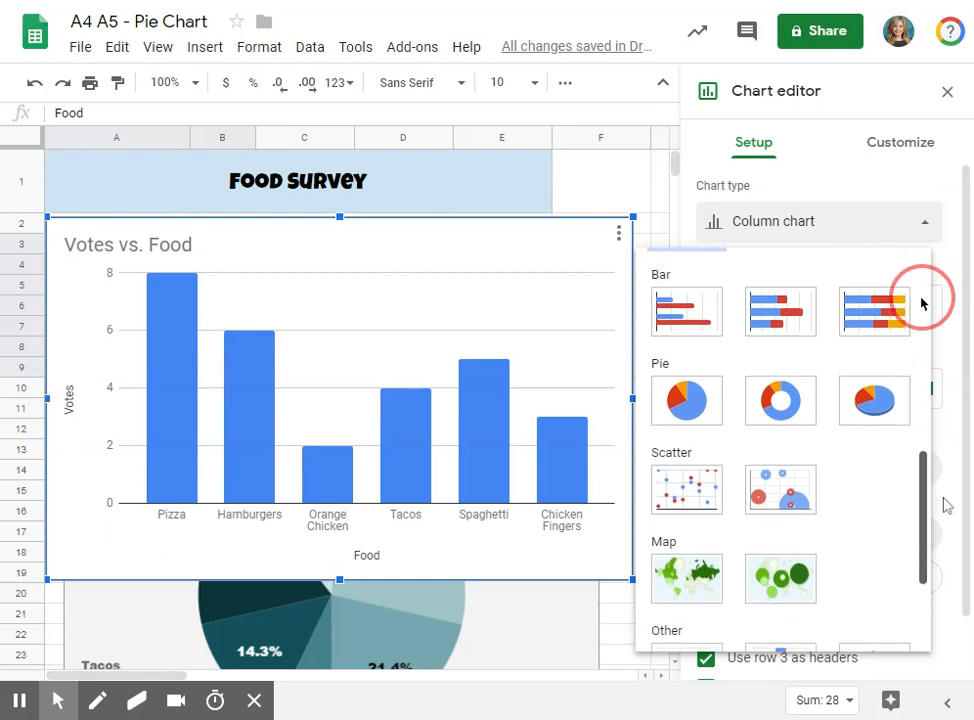
scroll(921, 303, down, 2)
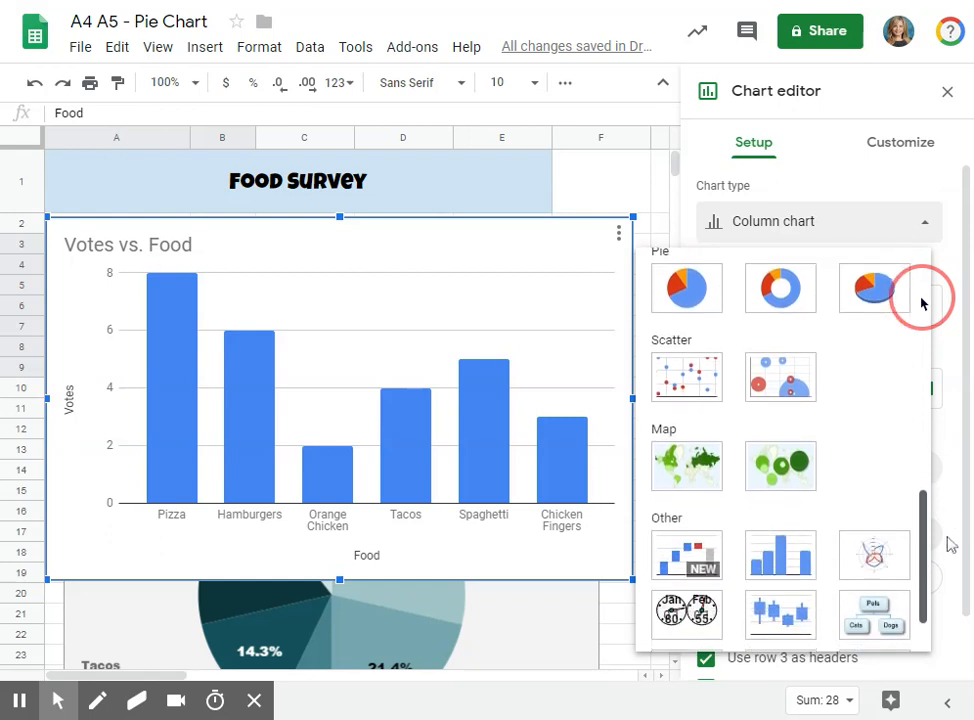
scroll(921, 303, up, 3)
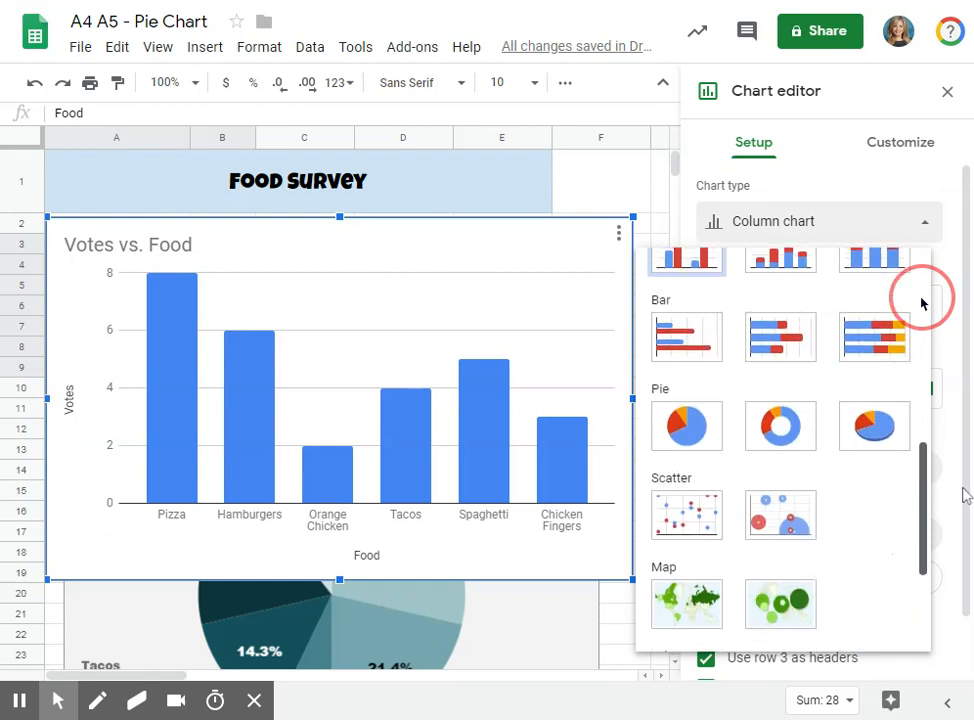
click(686, 514)
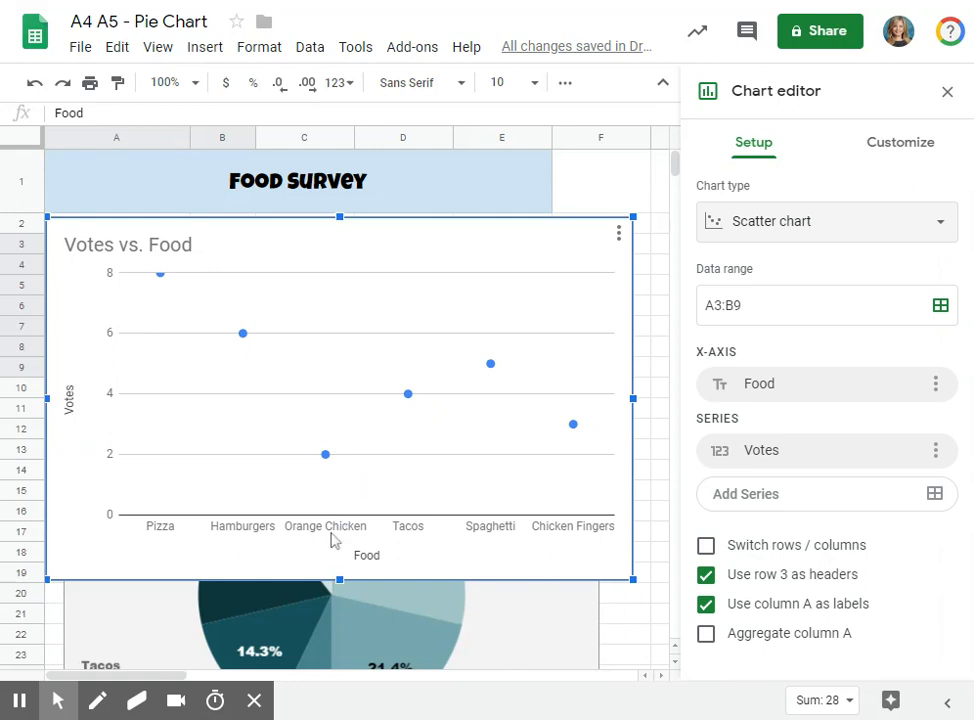
Review the other chart types and switch the new chart from scatter to Column chart.
mouse_move(325, 456)
click(892, 235)
drag(942, 335, 942, 411)
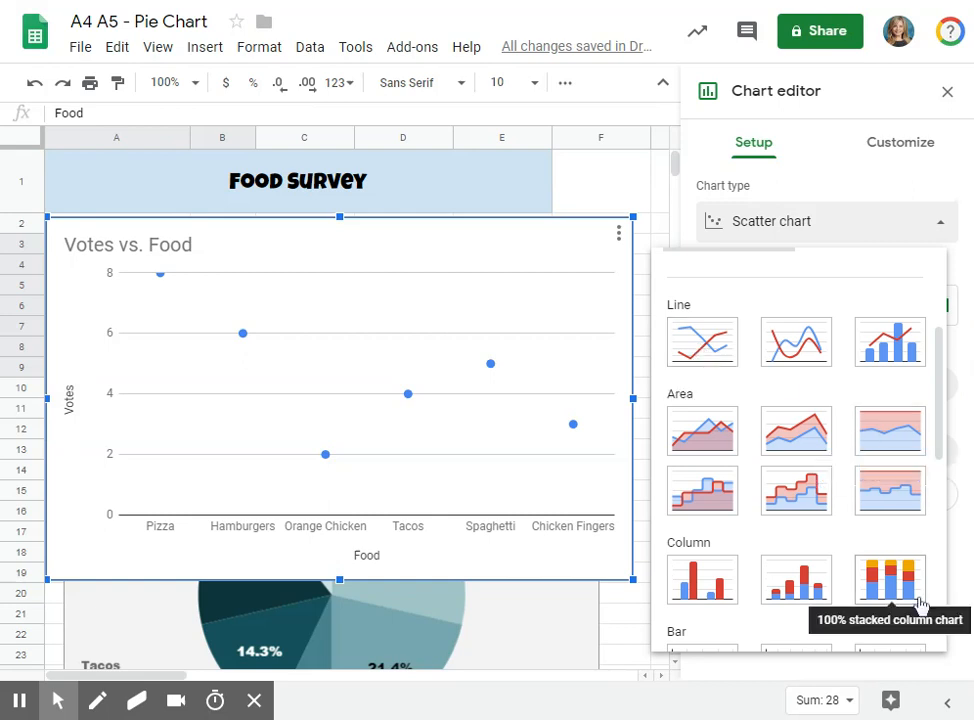
scroll(860, 518, down, 1)
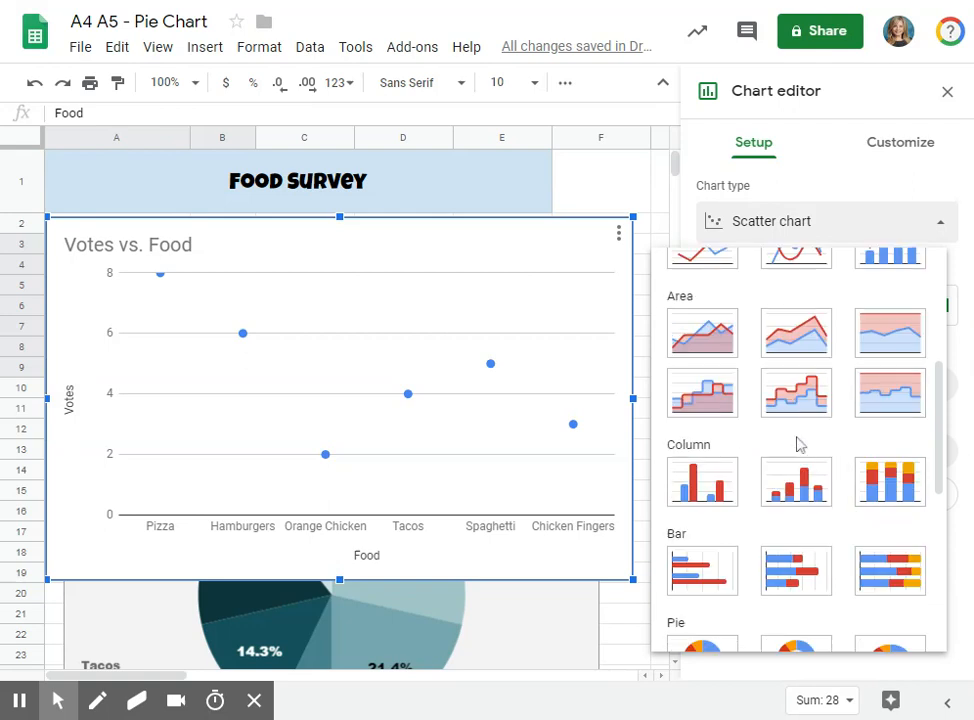
scroll(802, 452, down, 1)
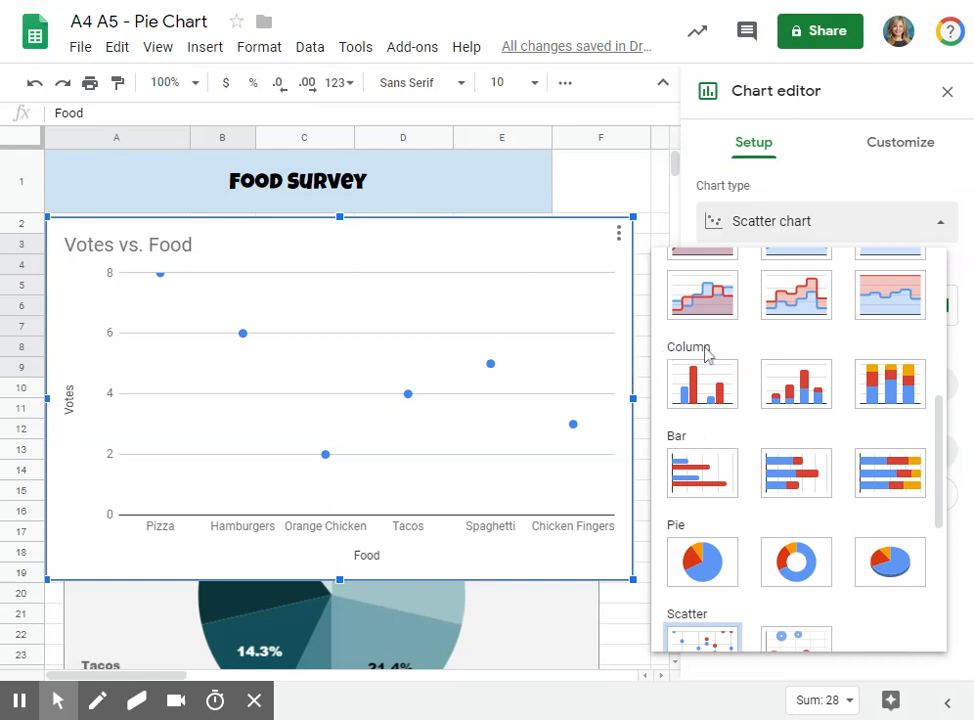
scroll(706, 340, down, 1)
scroll(690, 345, up, 1)
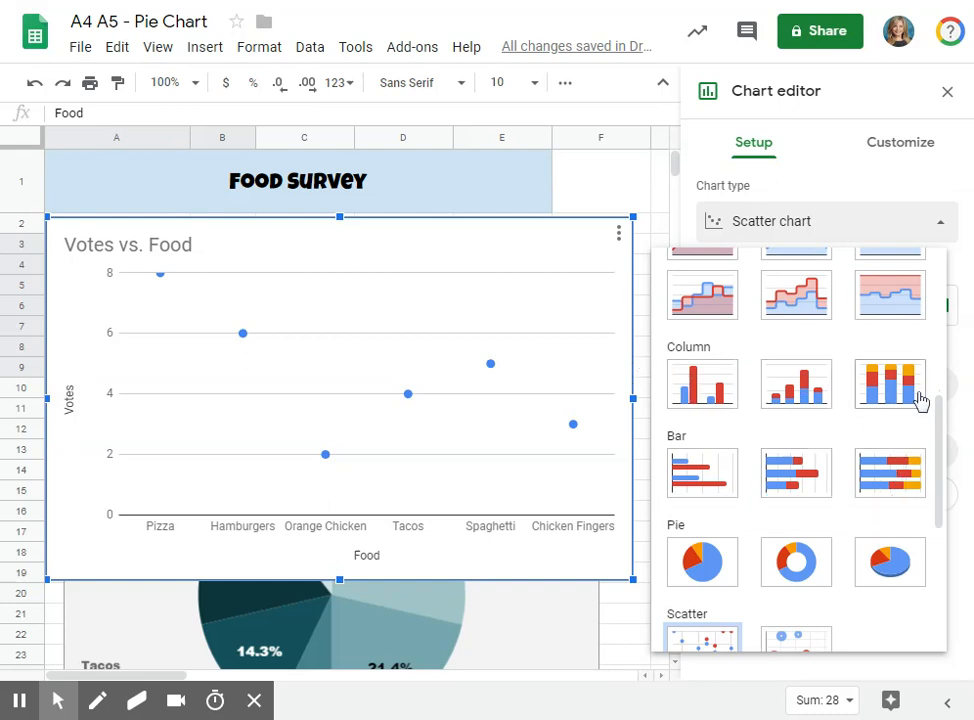
click(730, 398)
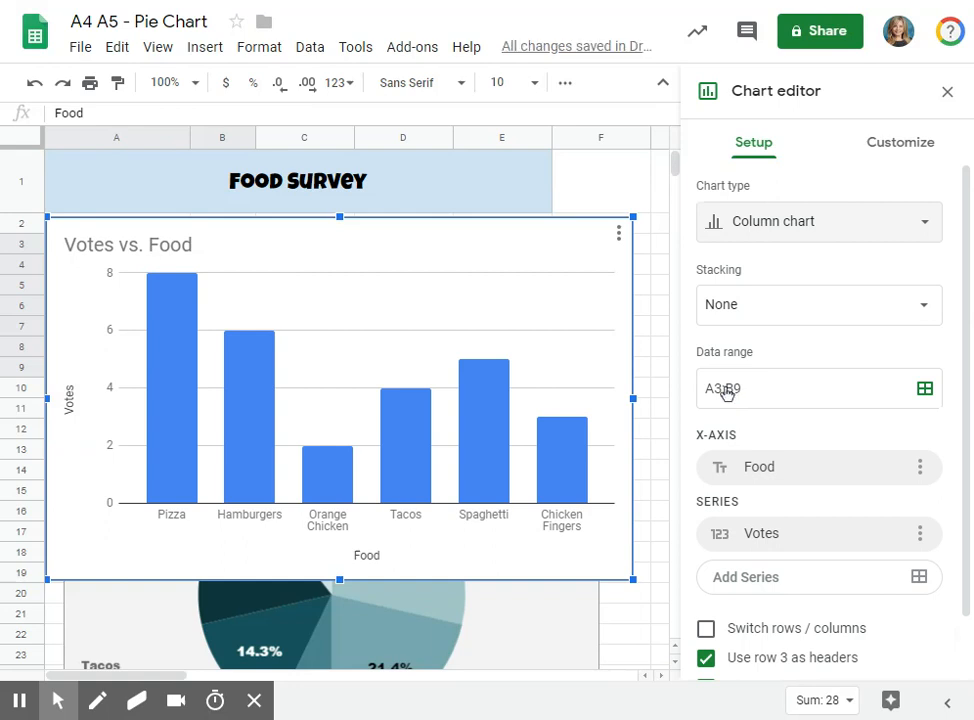
Move the column chart below the pie chart, starting at row 29, and resize it to about the pie chart's width.
drag(631, 577, 350, 410)
drag(257, 359, 528, 359)
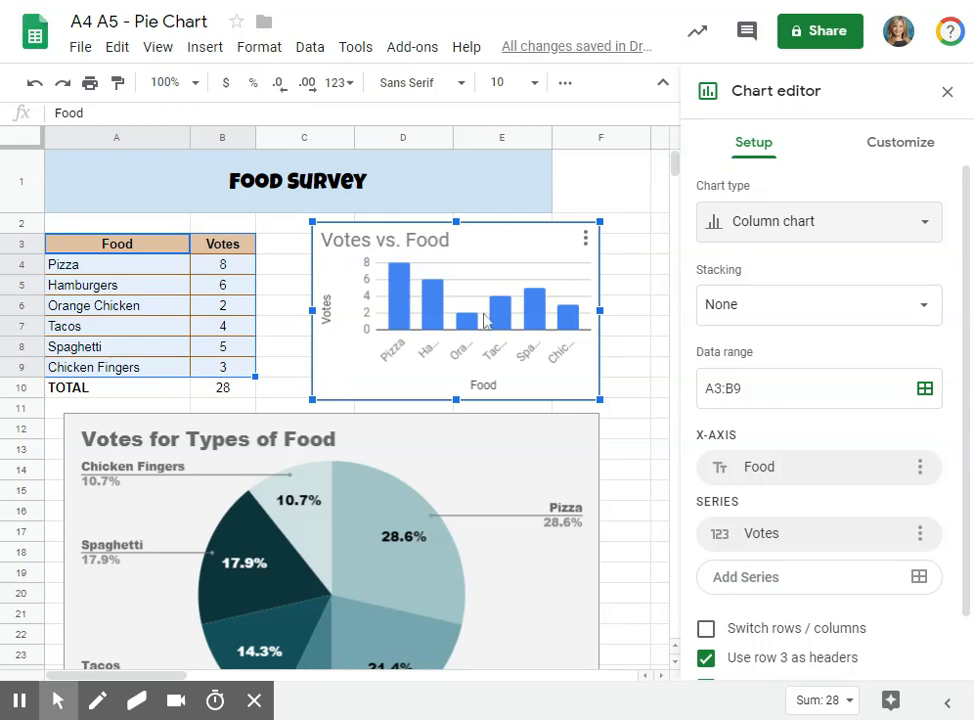
drag(485, 394, 487, 557)
scroll(493, 570, down, 5)
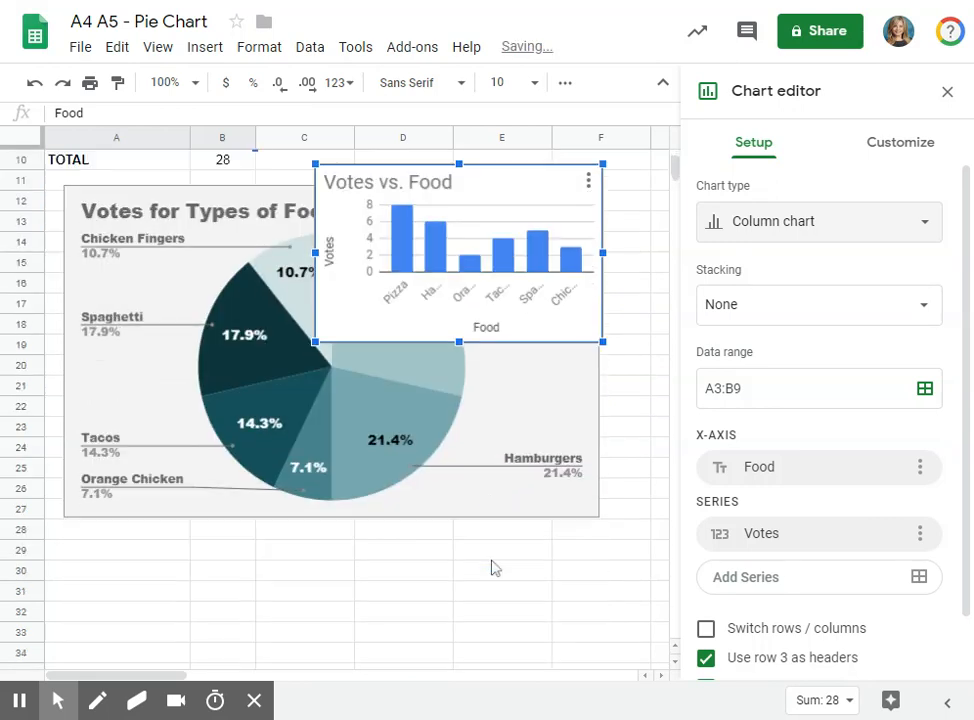
drag(500, 195, 244, 570)
scroll(396, 502, down, 1)
drag(354, 472, 600, 604)
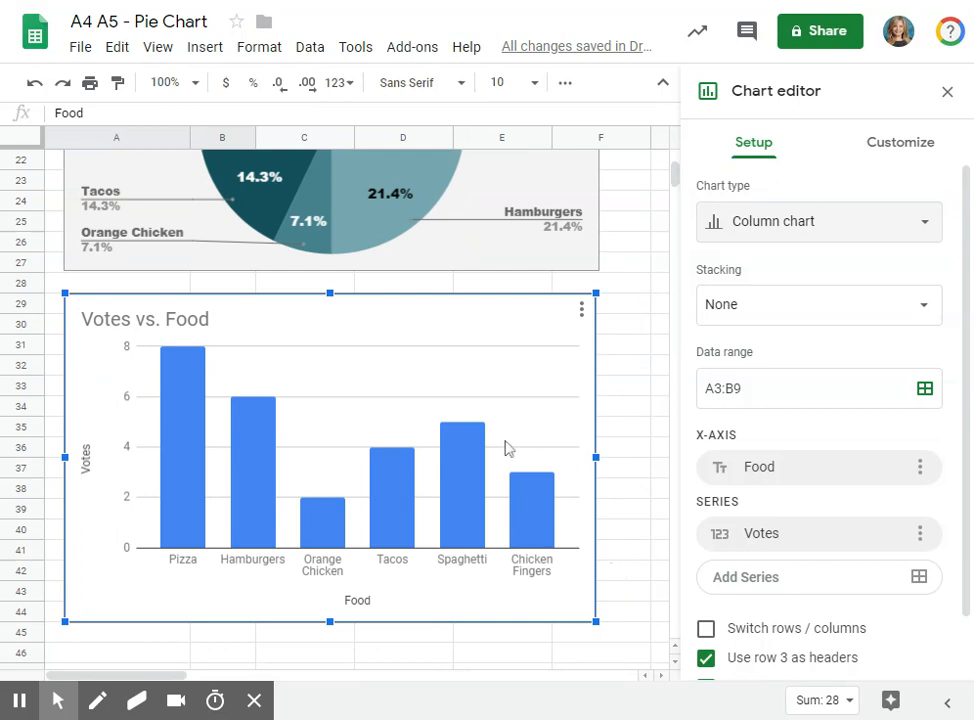
Look over the column chart's customization categories and its chart title settings without changing anything.
click(904, 148)
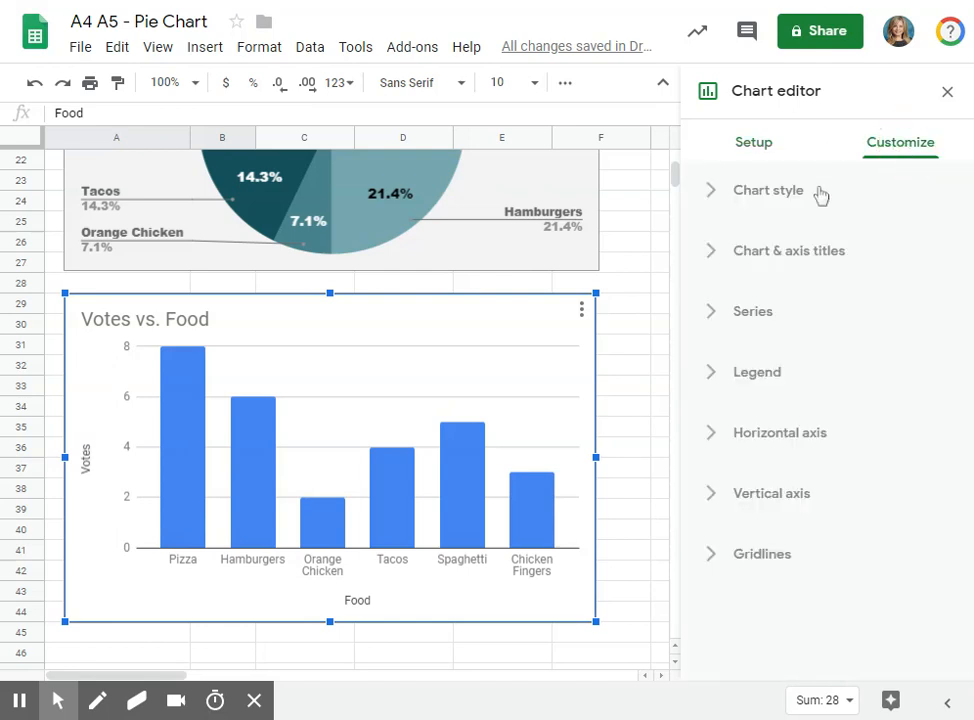
click(165, 325)
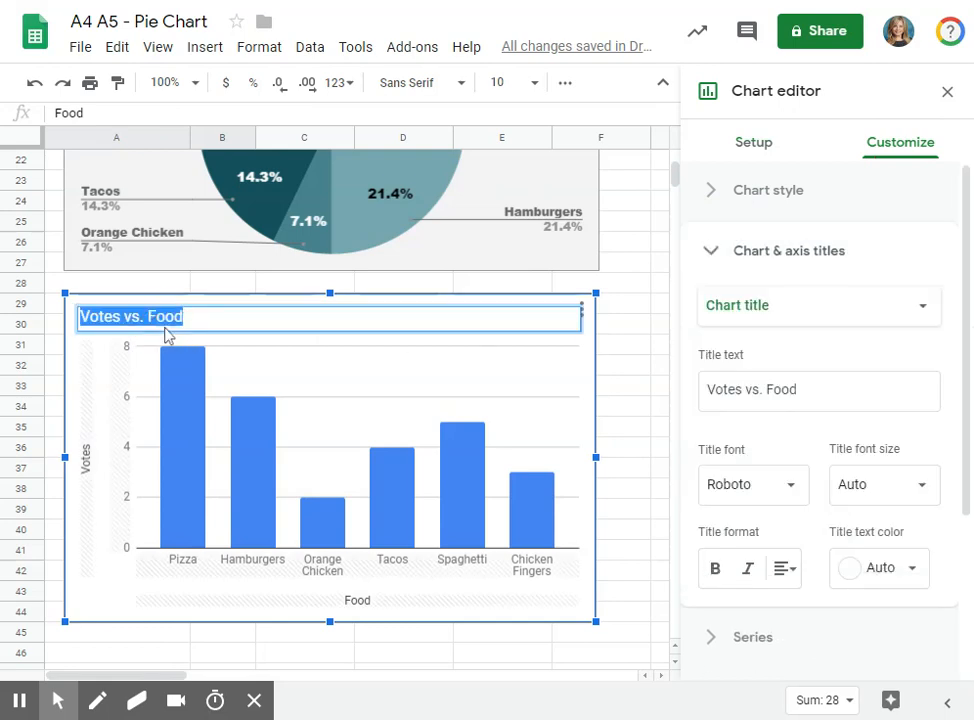
click(326, 341)
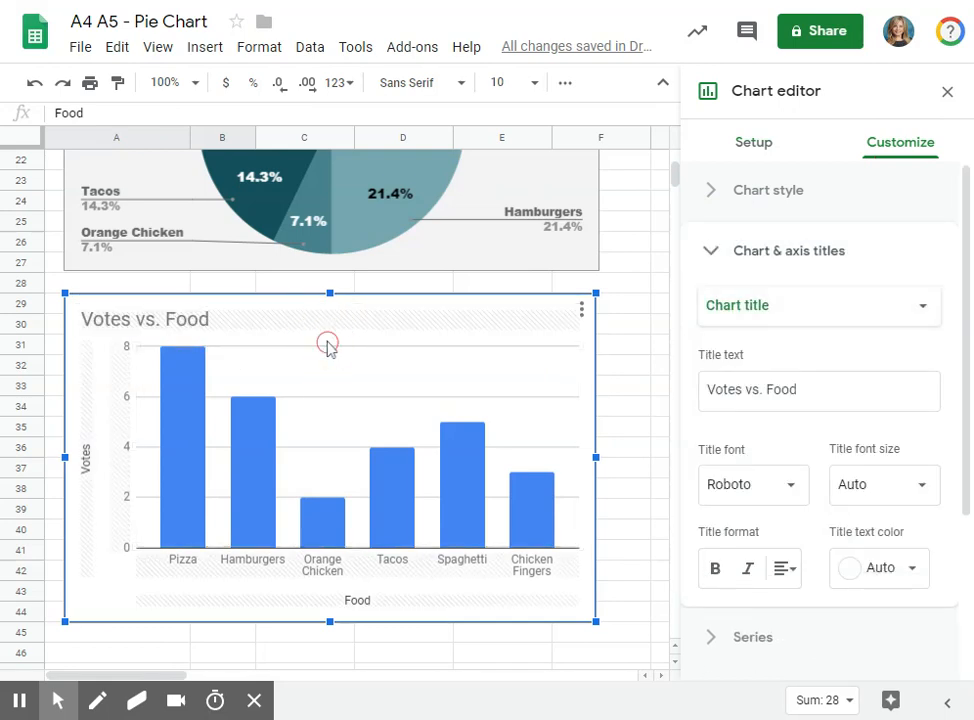
click(716, 252)
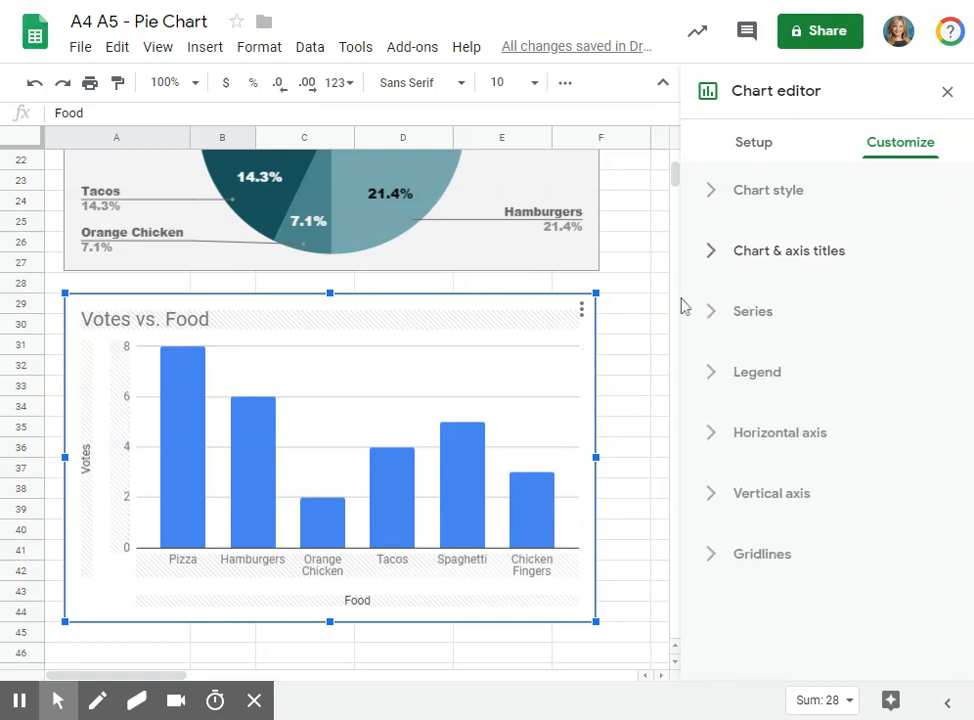
Change the column chart's title to "Favorite Foods" and close the chart editor.
double_click(157, 320)
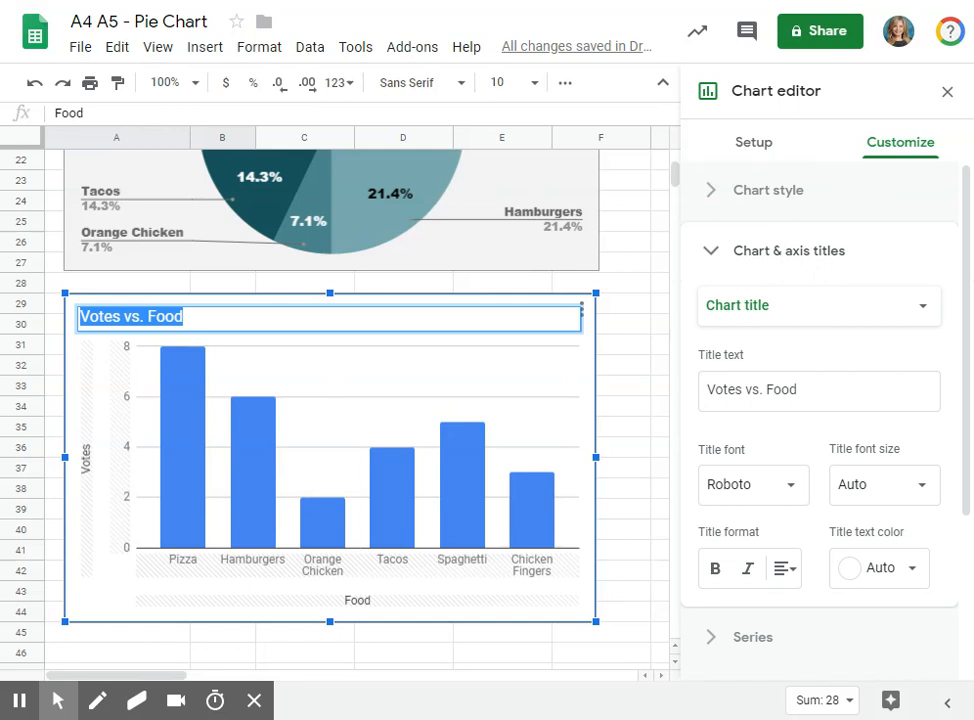
text(P)
text(avo)
text(rite Food)
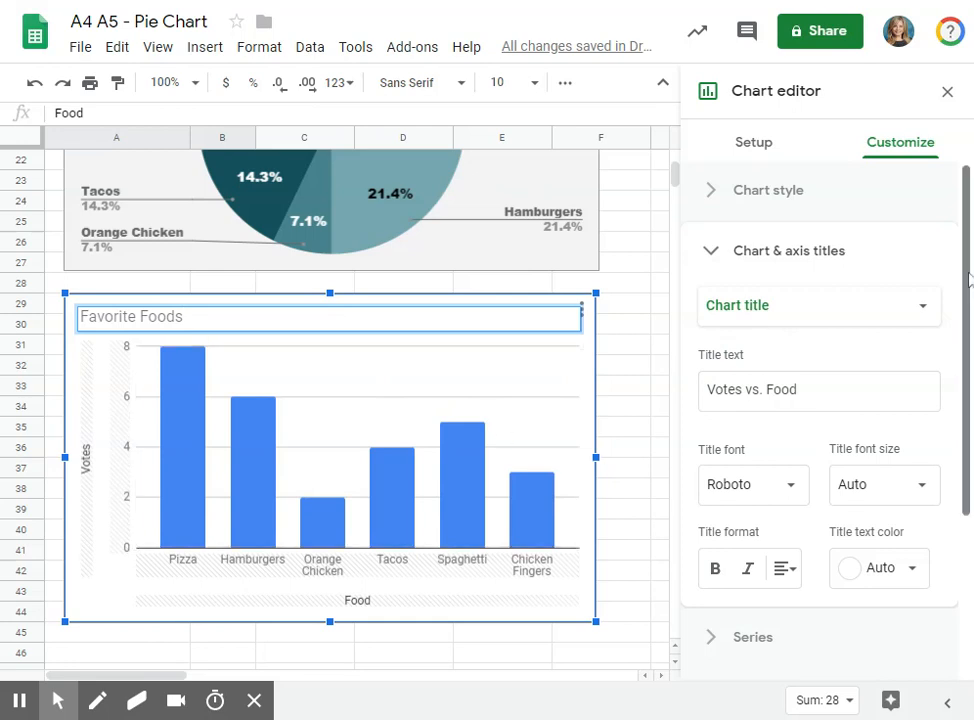
click(630, 368)
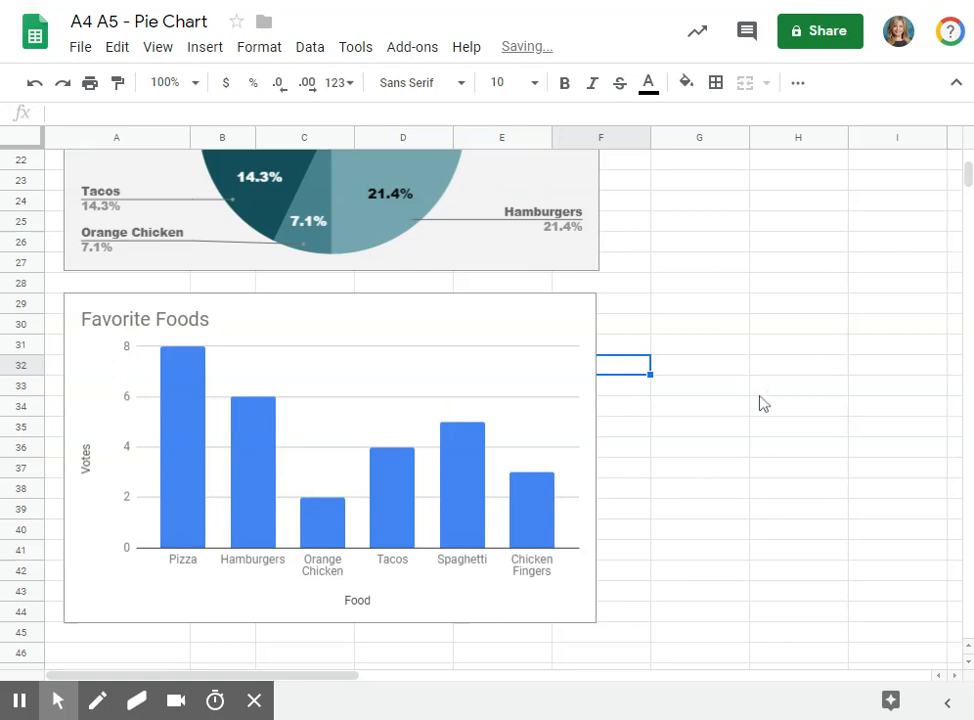
scroll(757, 404, up, 3)
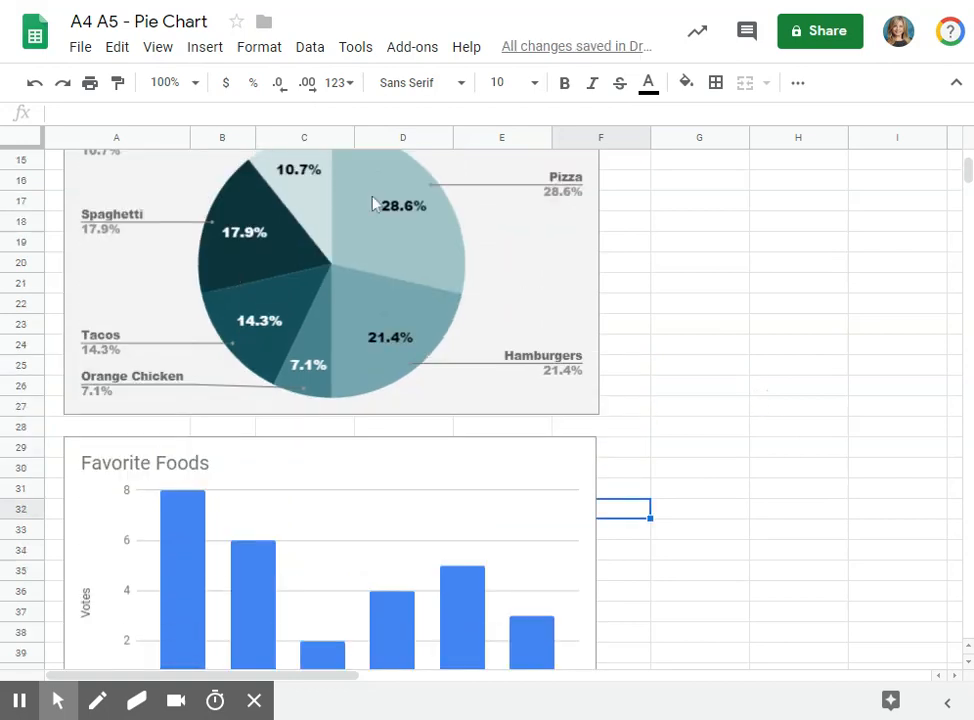
scroll(696, 342, down, 2)
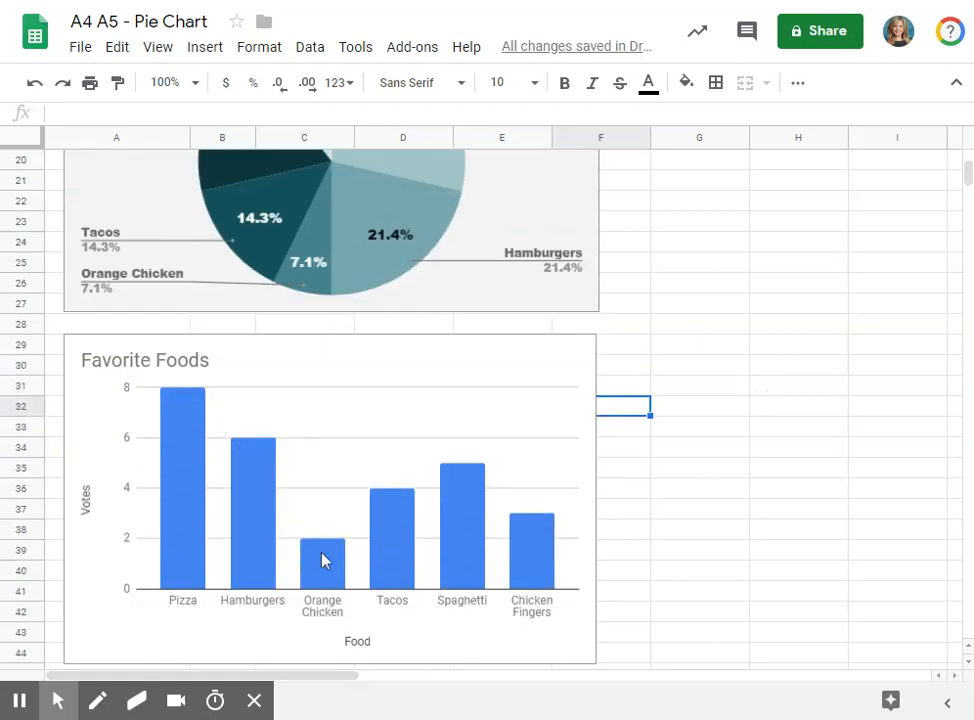
scroll(750, 445, up, 7)
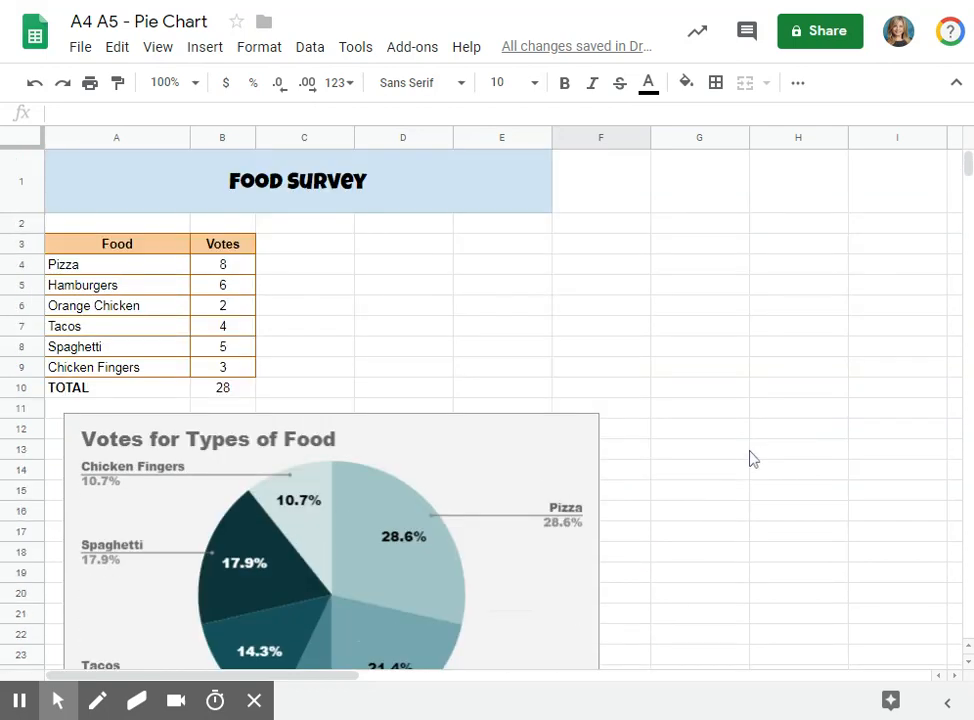